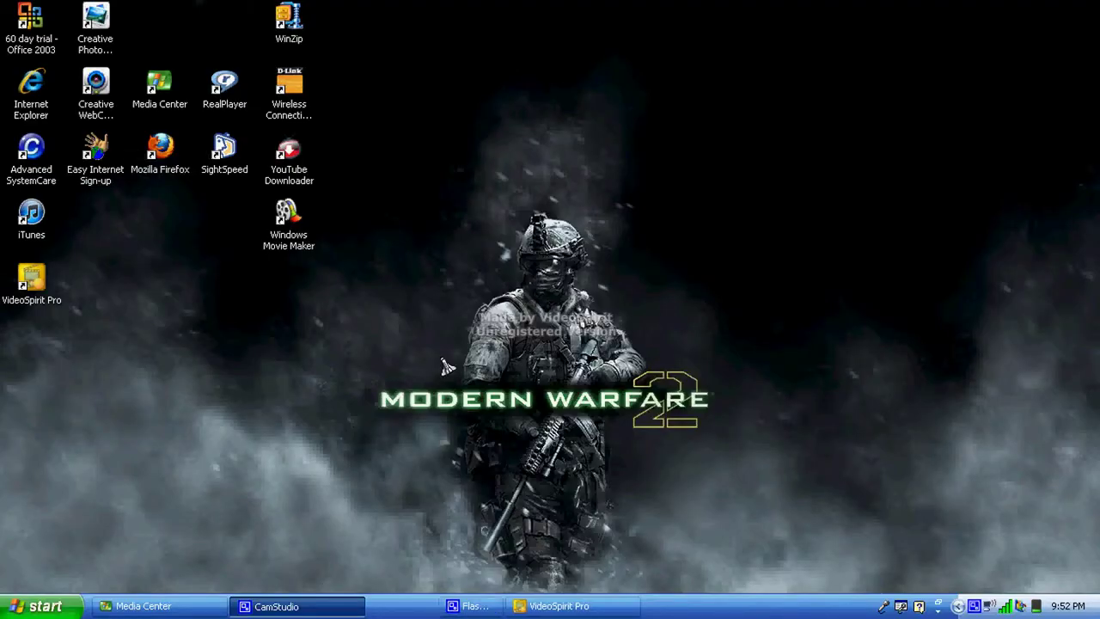
- Launch Mozilla Firefox from the Windows XP Start menu
click(38, 606)
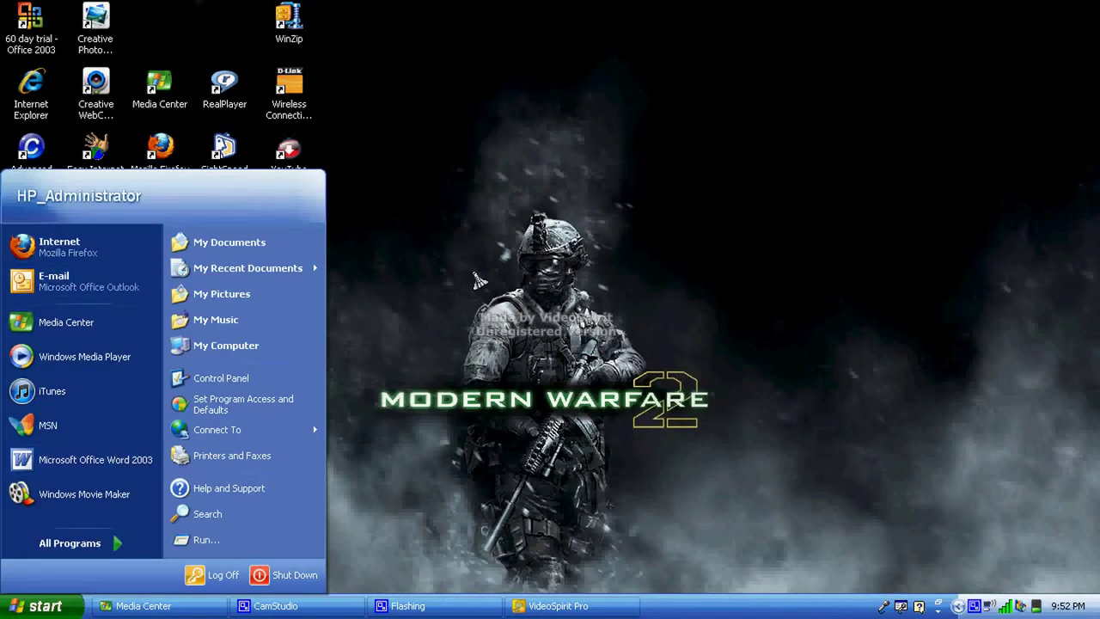
click(854, 317)
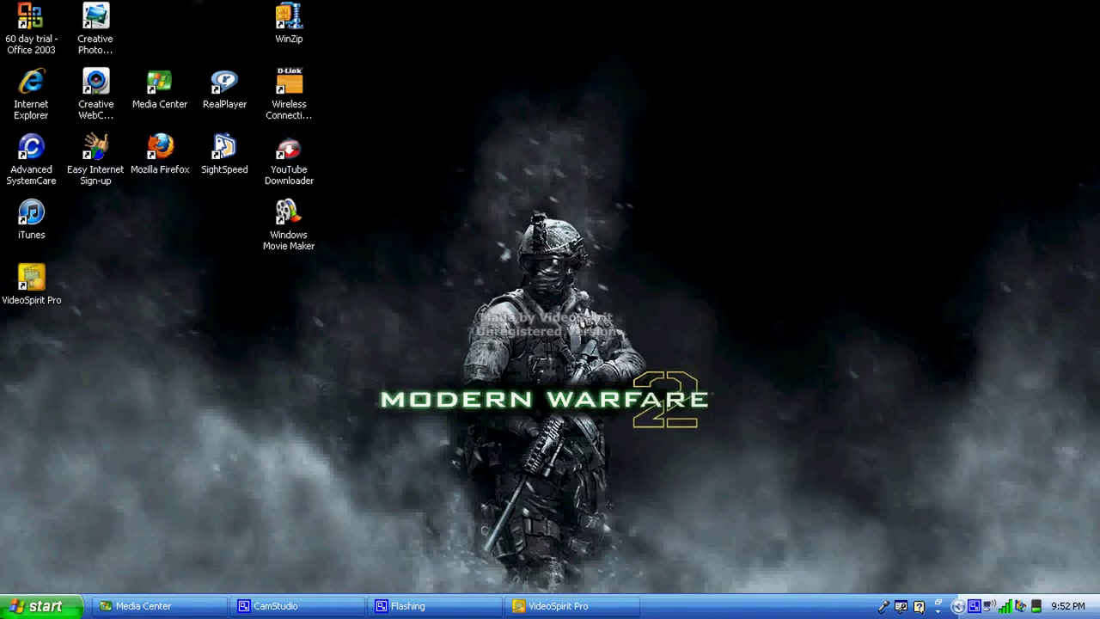
click(39, 606)
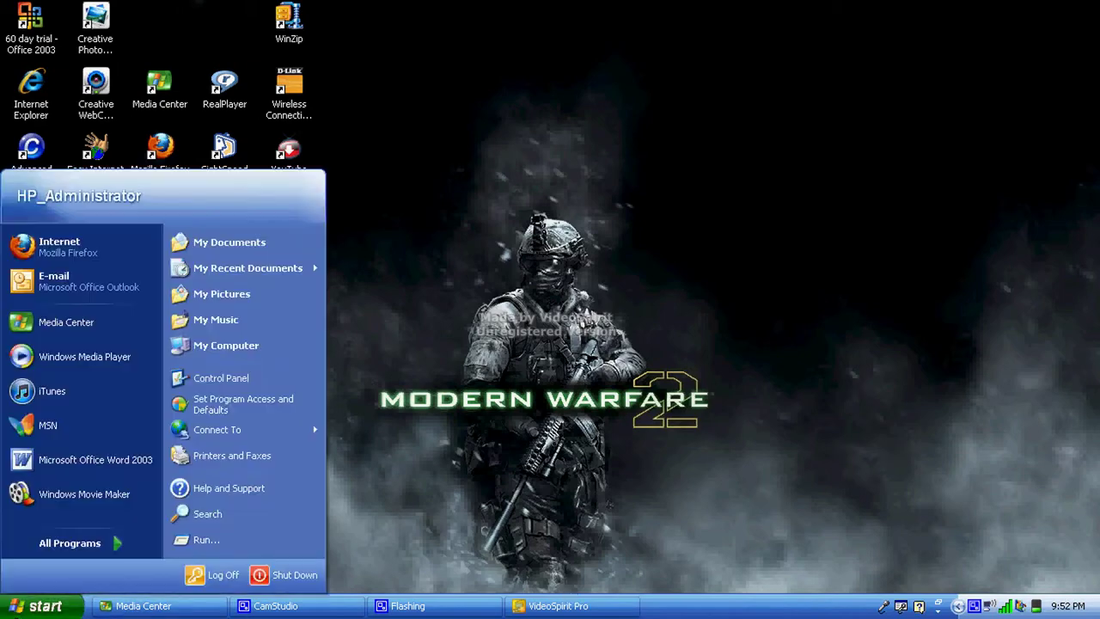
click(125, 258)
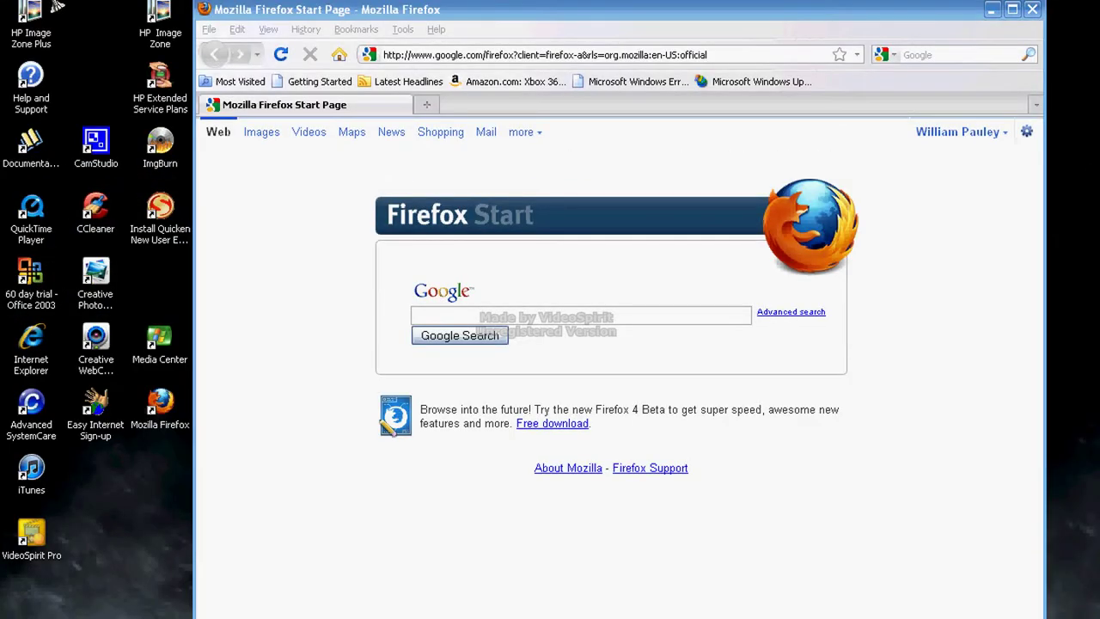
- Run a Google Advanced Image Search for 'dead space 2' at exact size 1920×1080
drag(404, 13, 335, 44)
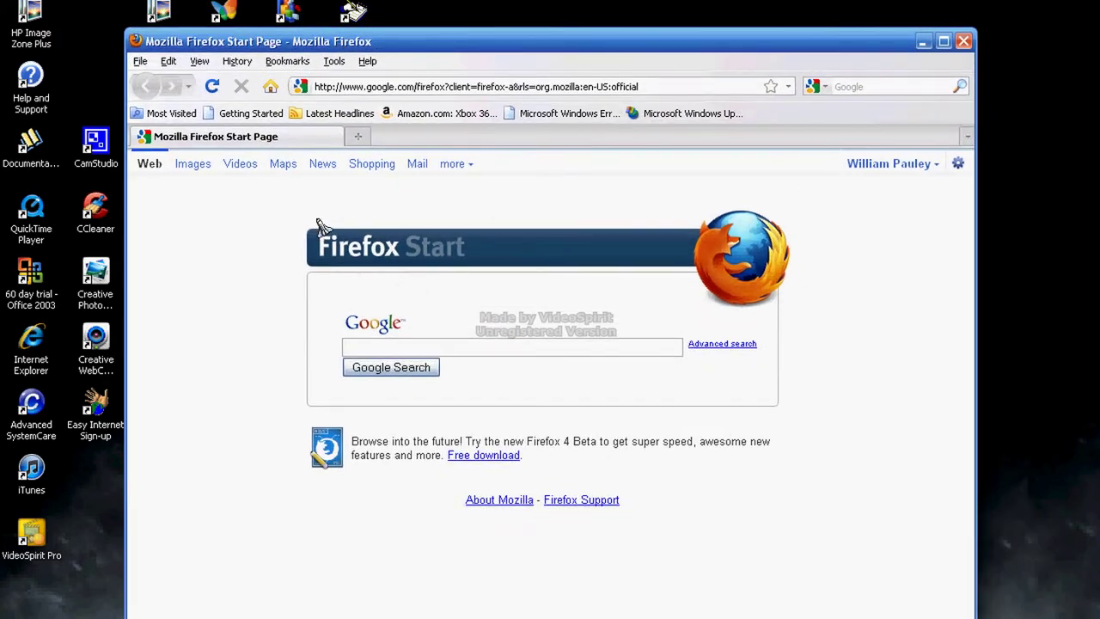
click(197, 168)
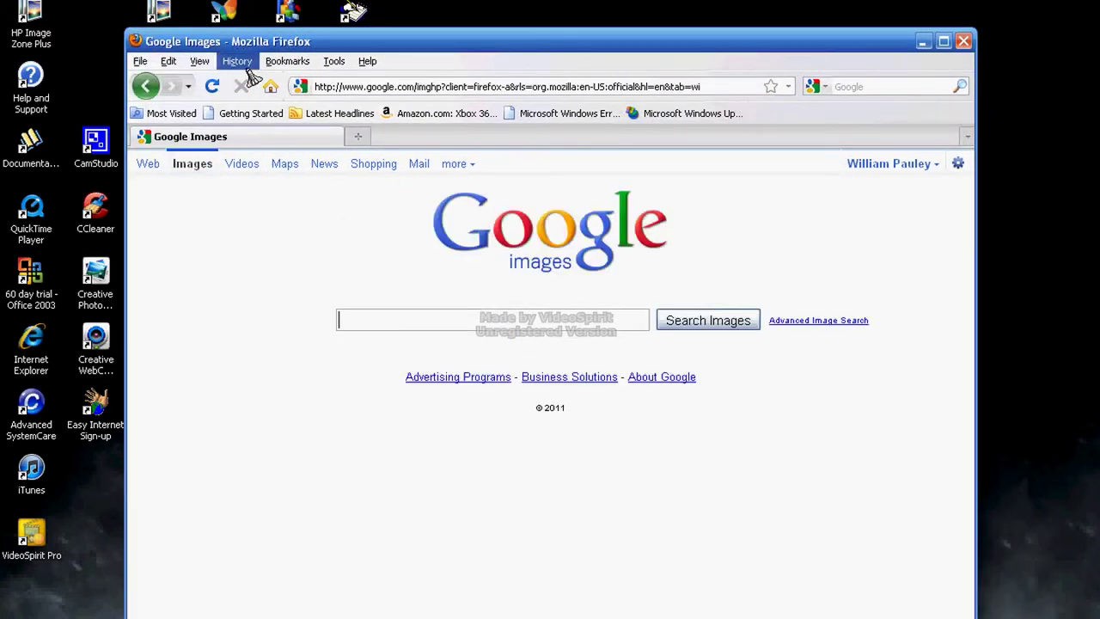
click(815, 323)
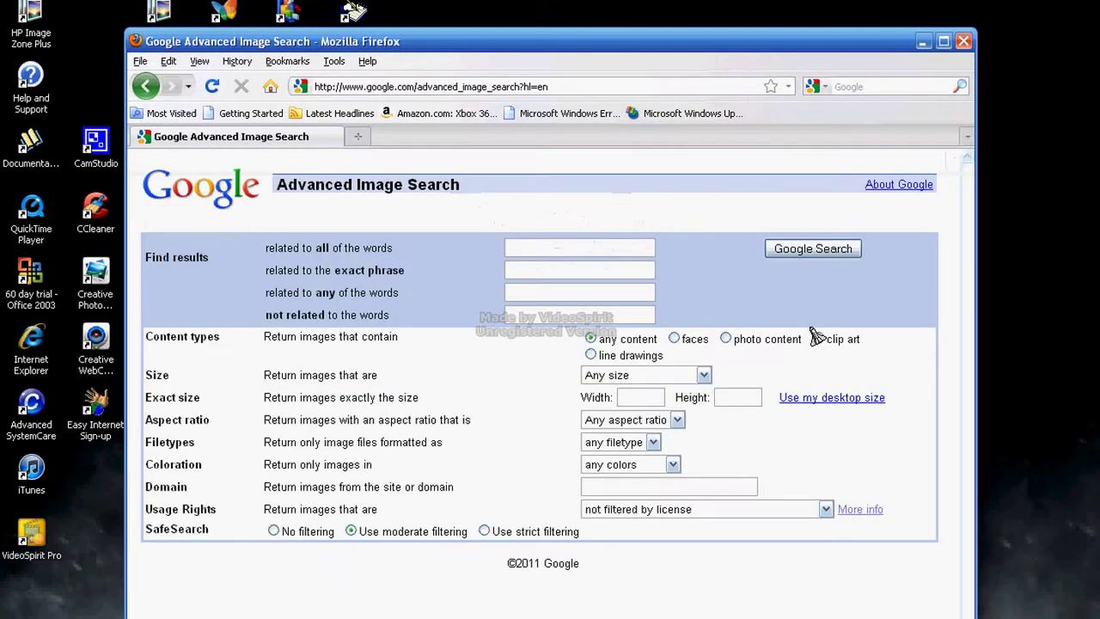
click(641, 384)
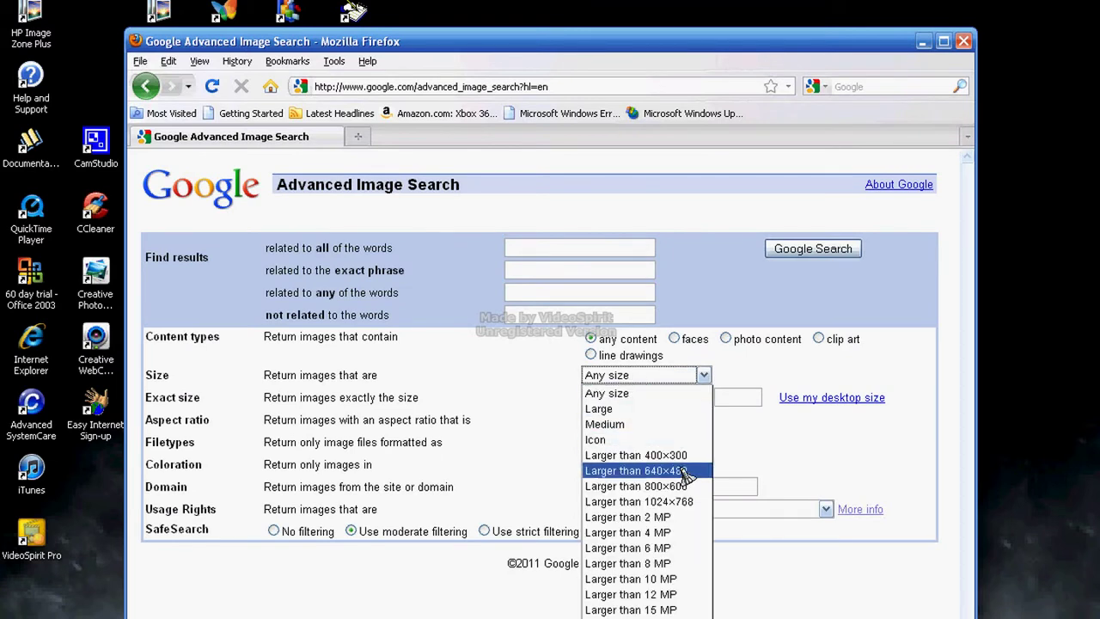
click(651, 388)
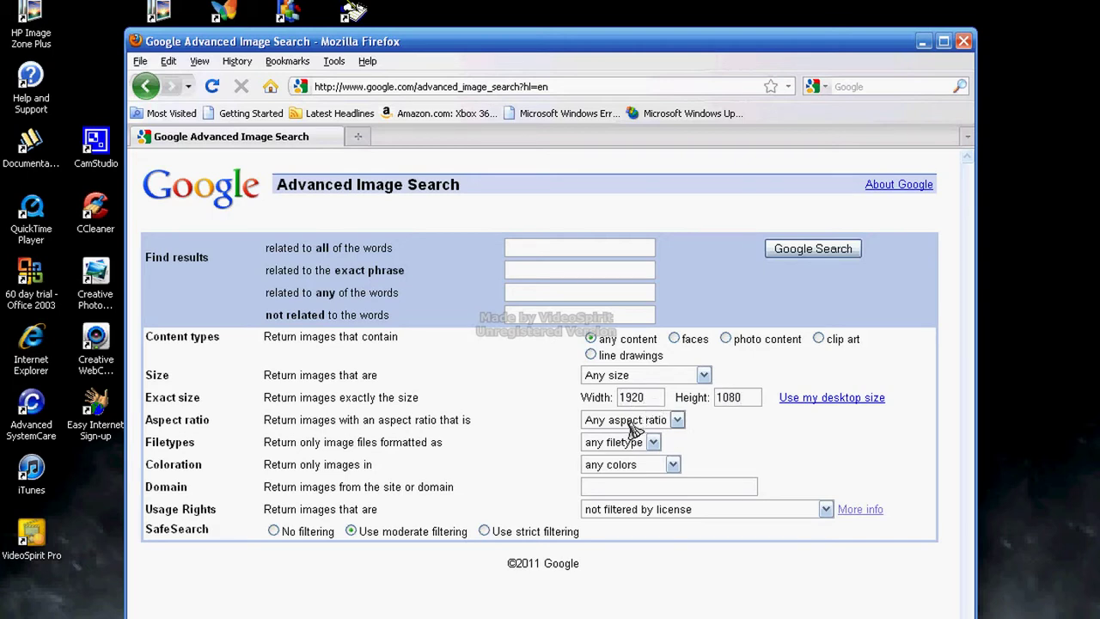
click(646, 443)
click(640, 442)
click(524, 247)
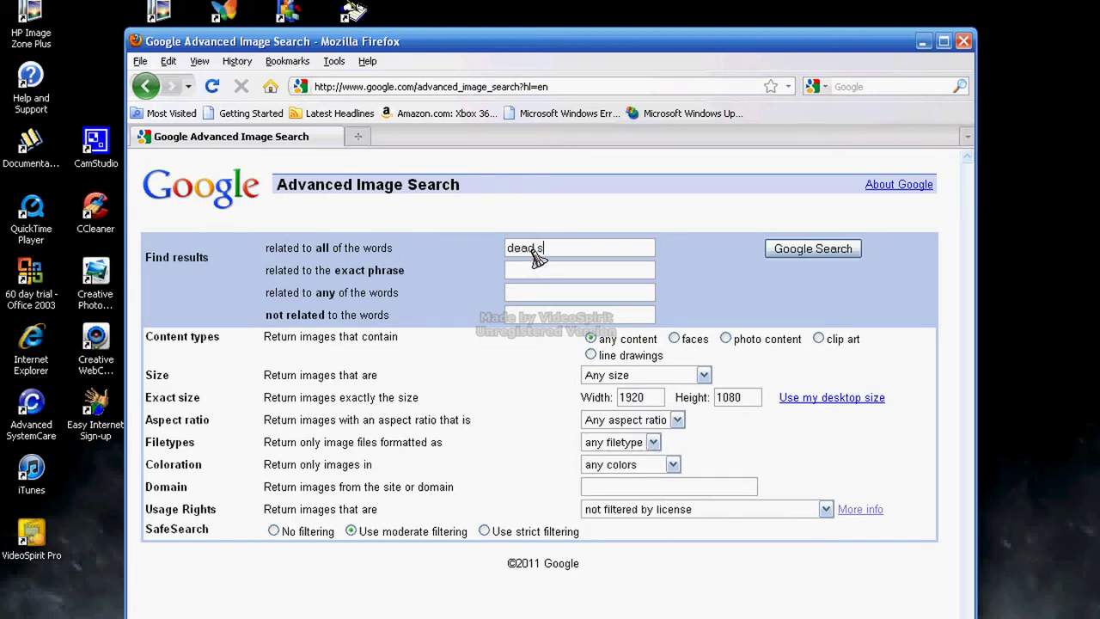
key(Return)
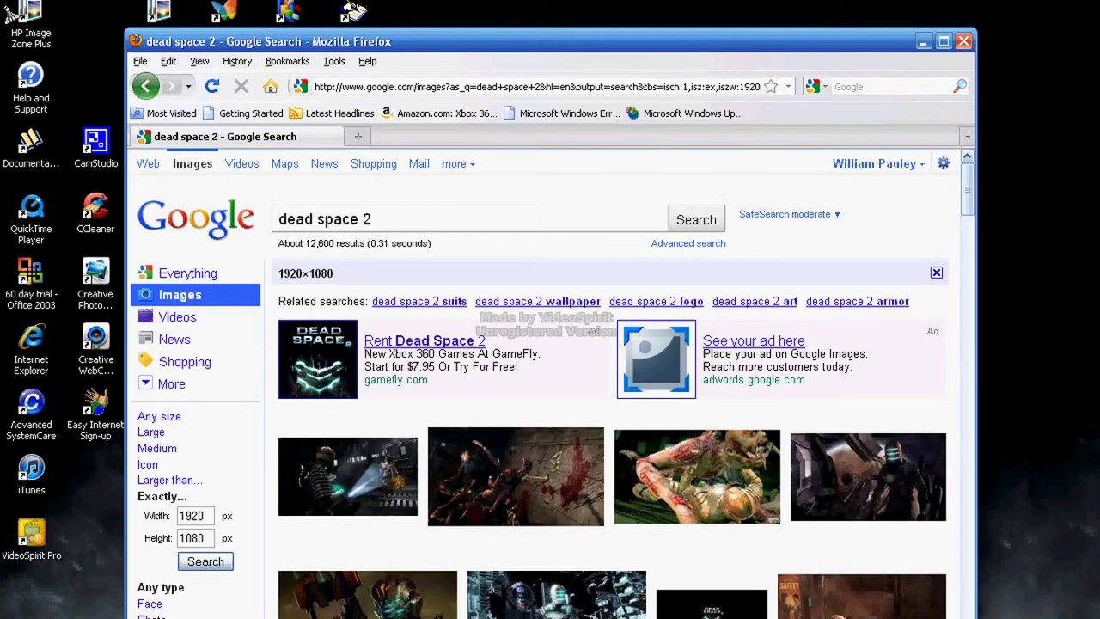
click(10, 12)
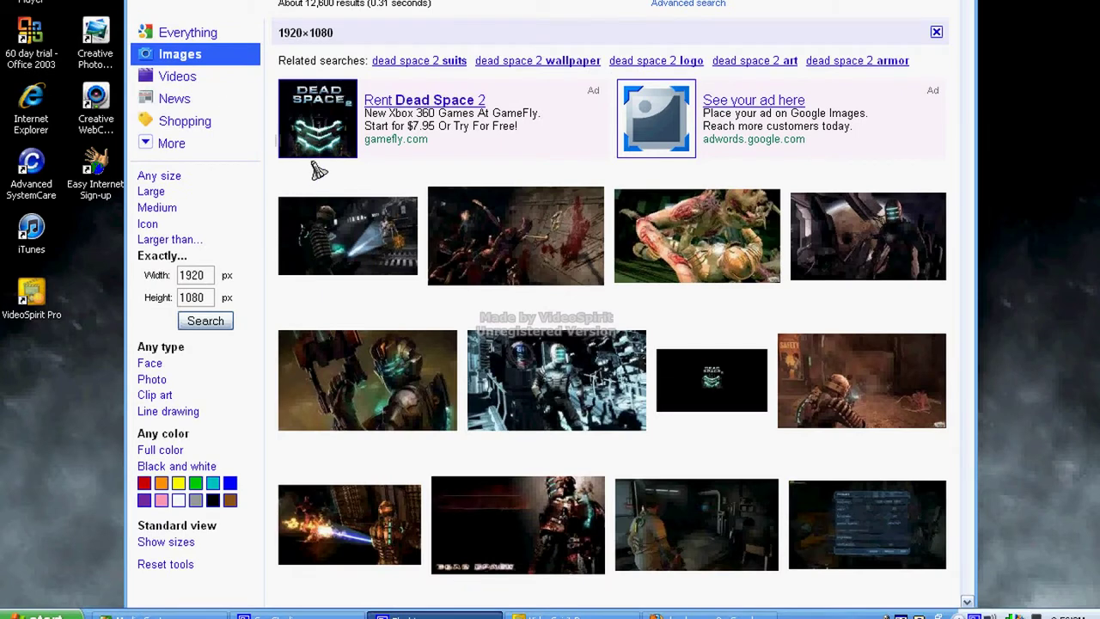
- Open the flashlight-scene result's full-size dead_space2.jpg from wagonwhale.com
click(348, 247)
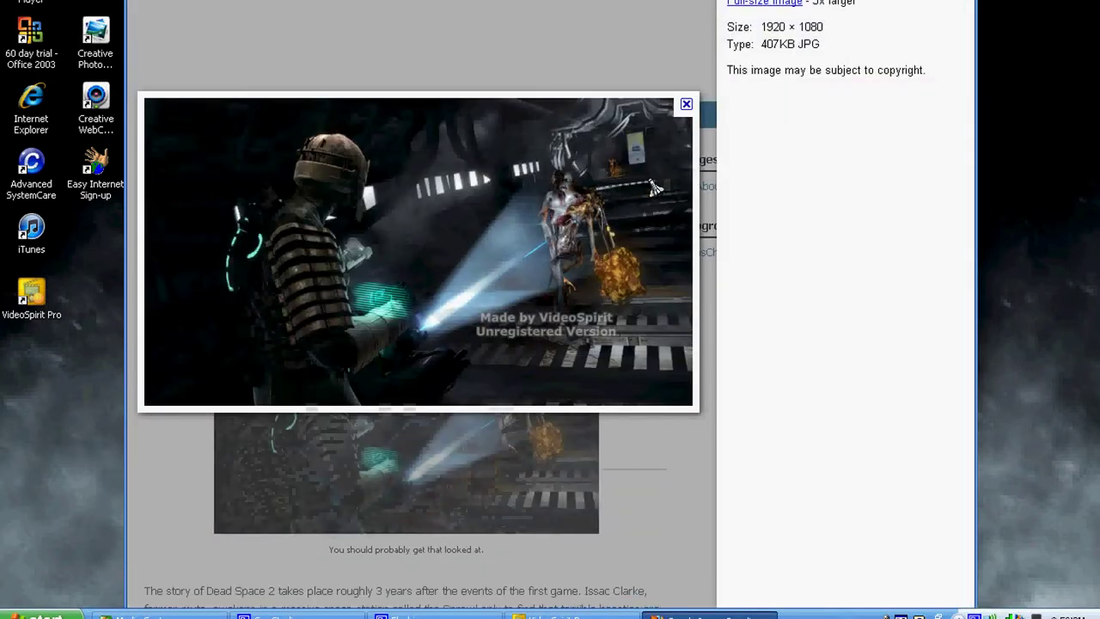
click(780, 2)
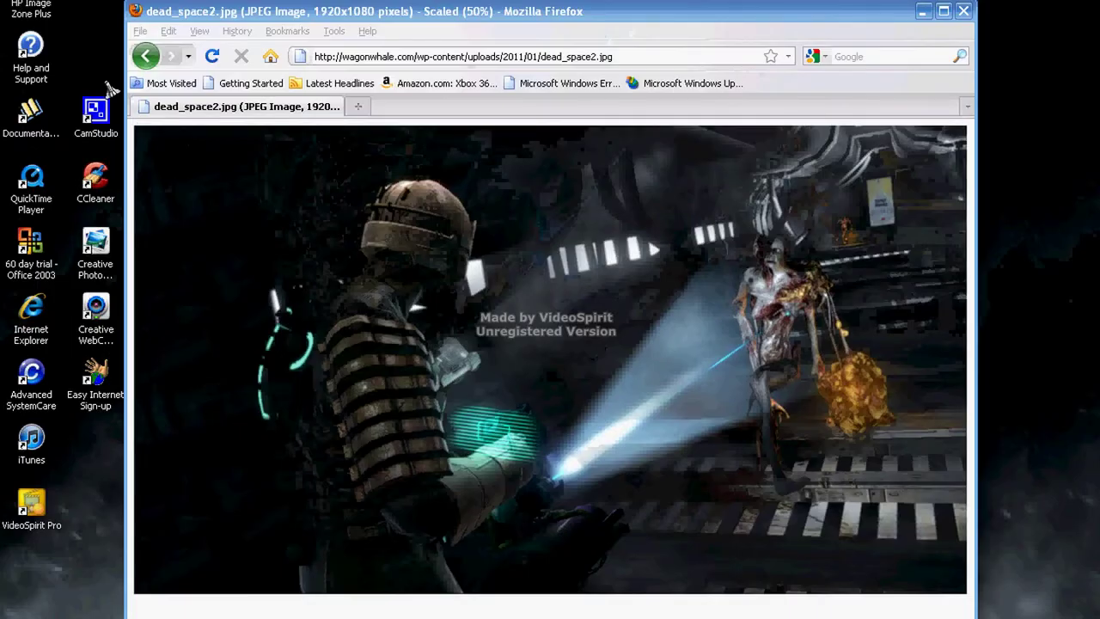
- Save the picture via Save Image As, browsing to My Documents\Modding Tools\Mods\Themes\Project
right_click(257, 228)
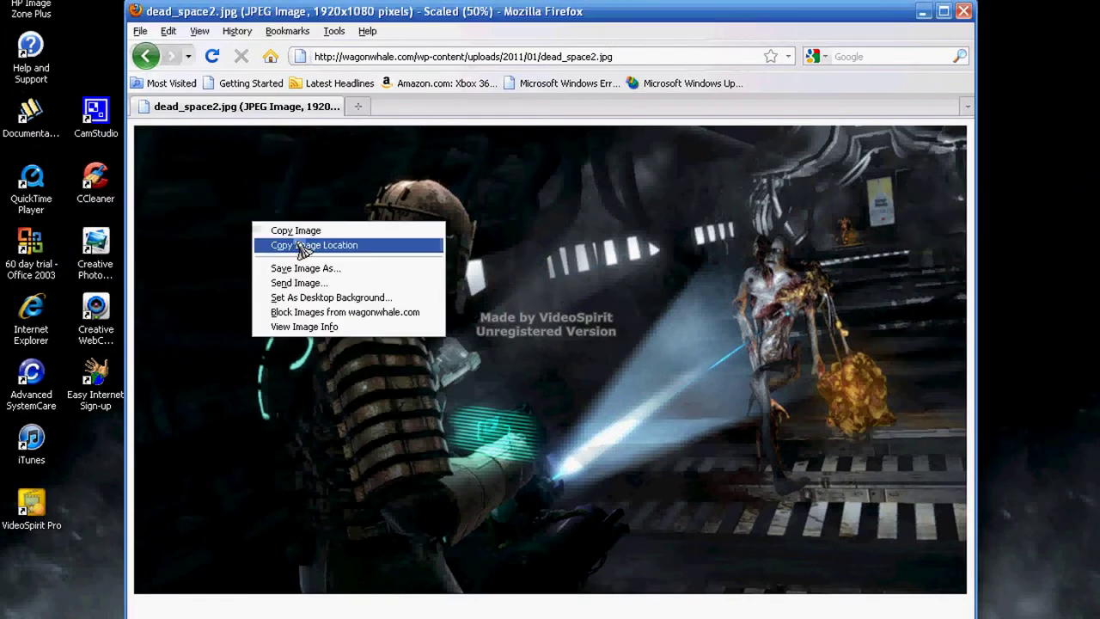
click(371, 273)
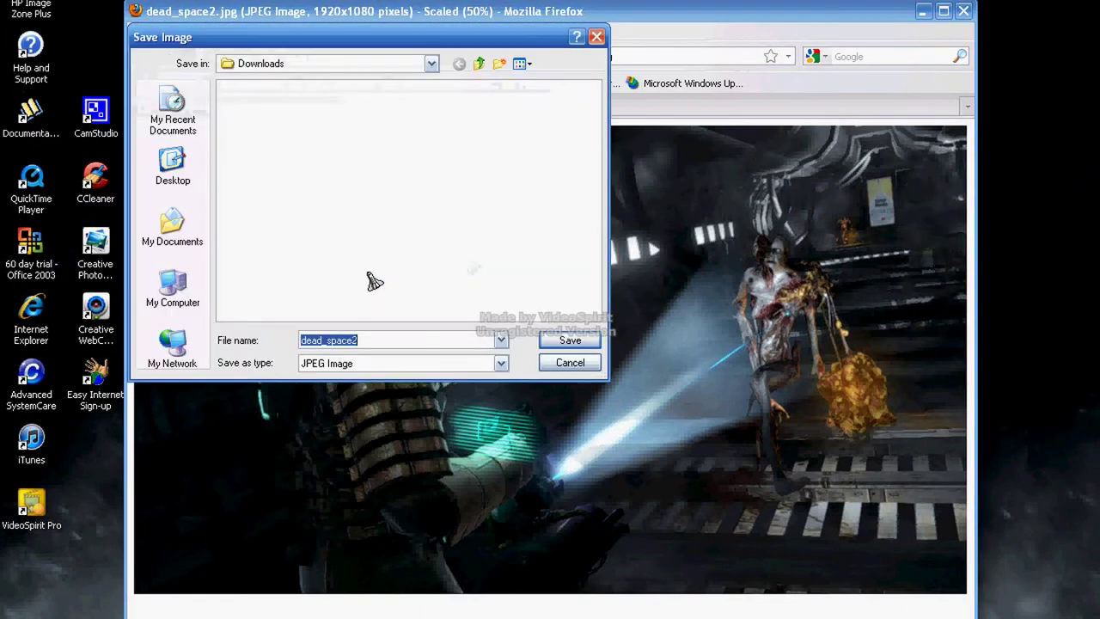
click(479, 65)
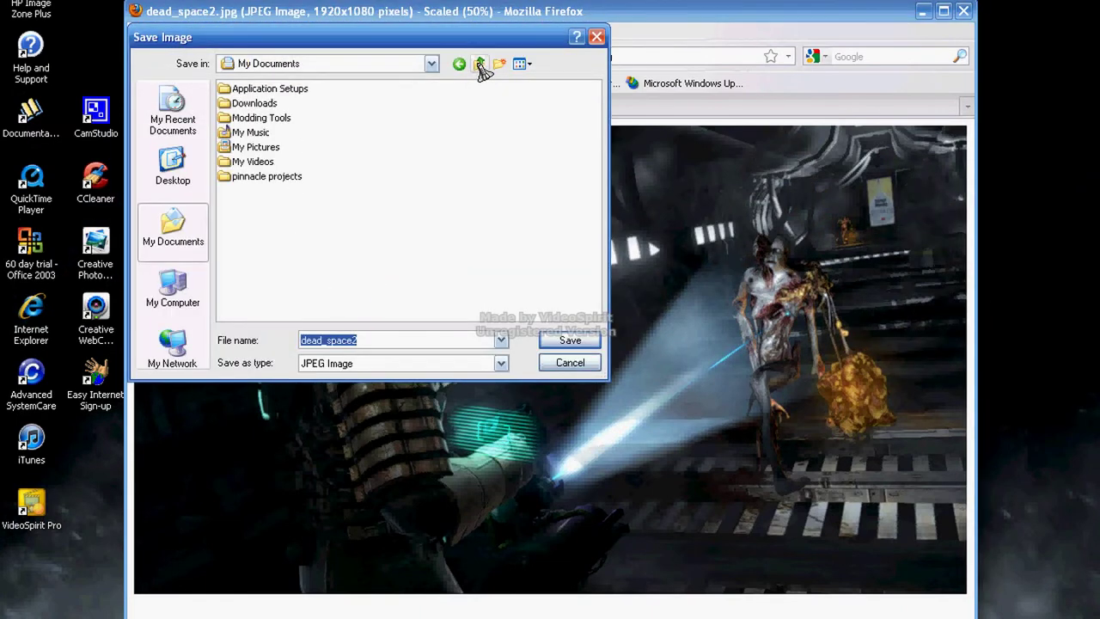
double_click(262, 118)
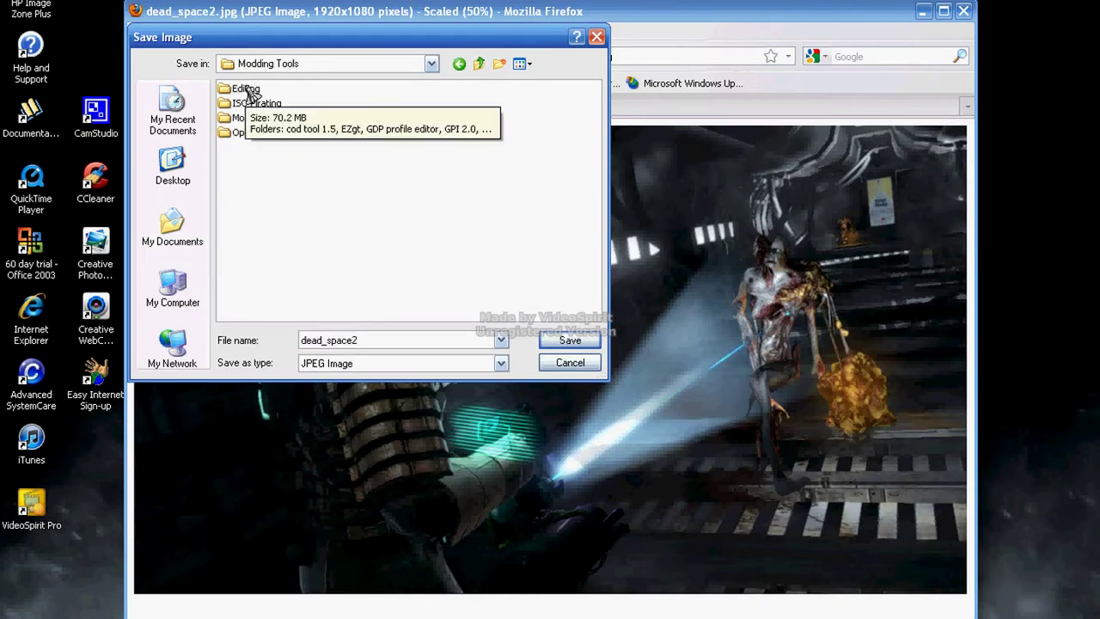
double_click(246, 90)
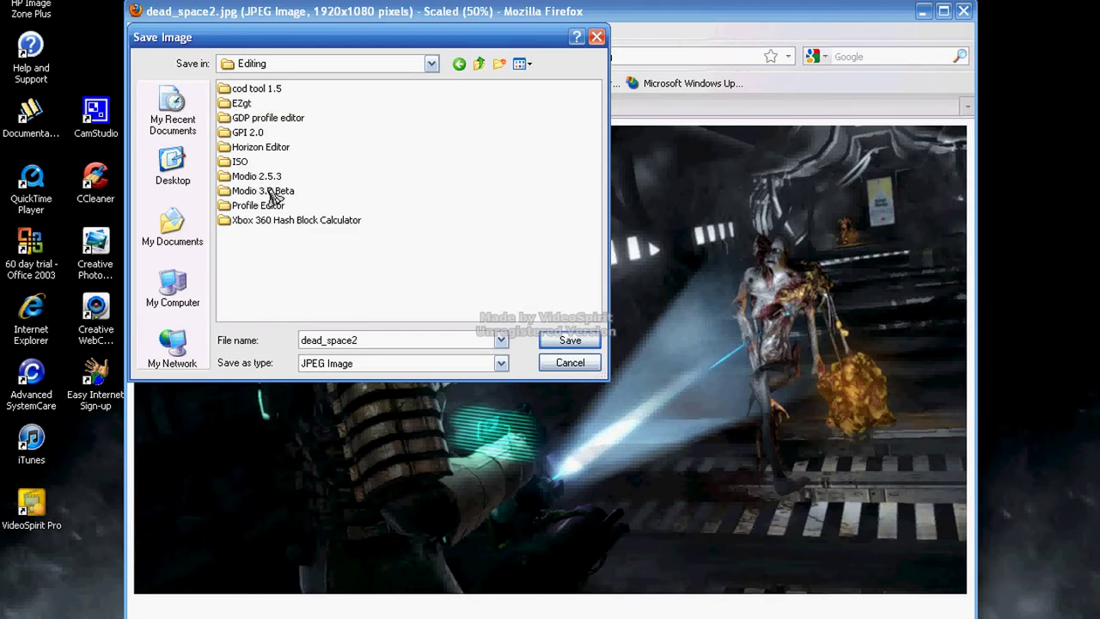
click(459, 64)
double_click(245, 119)
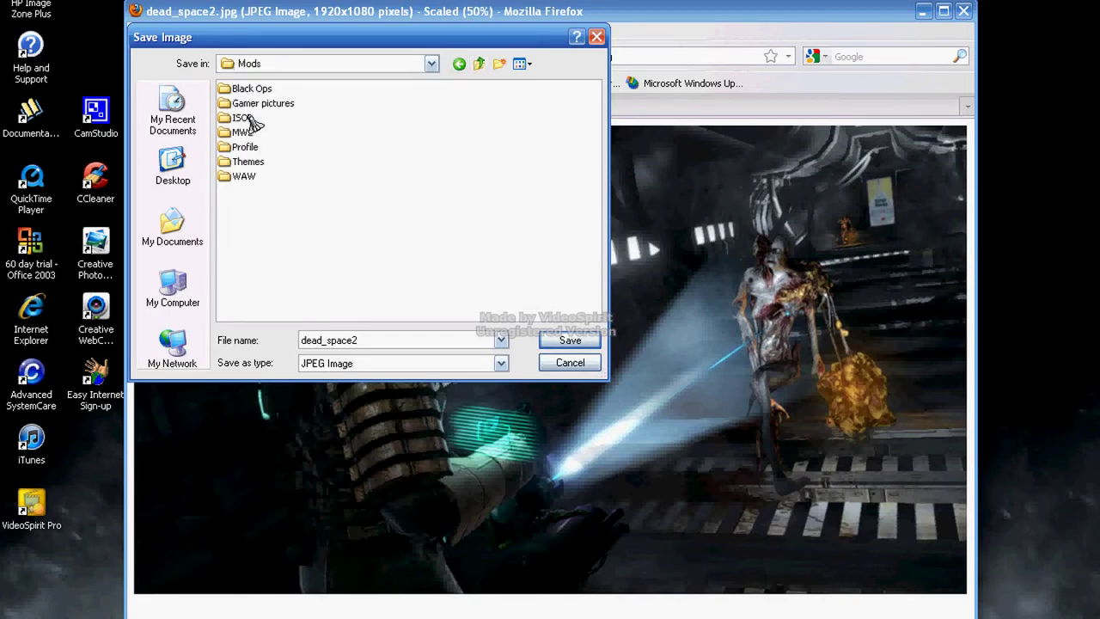
double_click(246, 161)
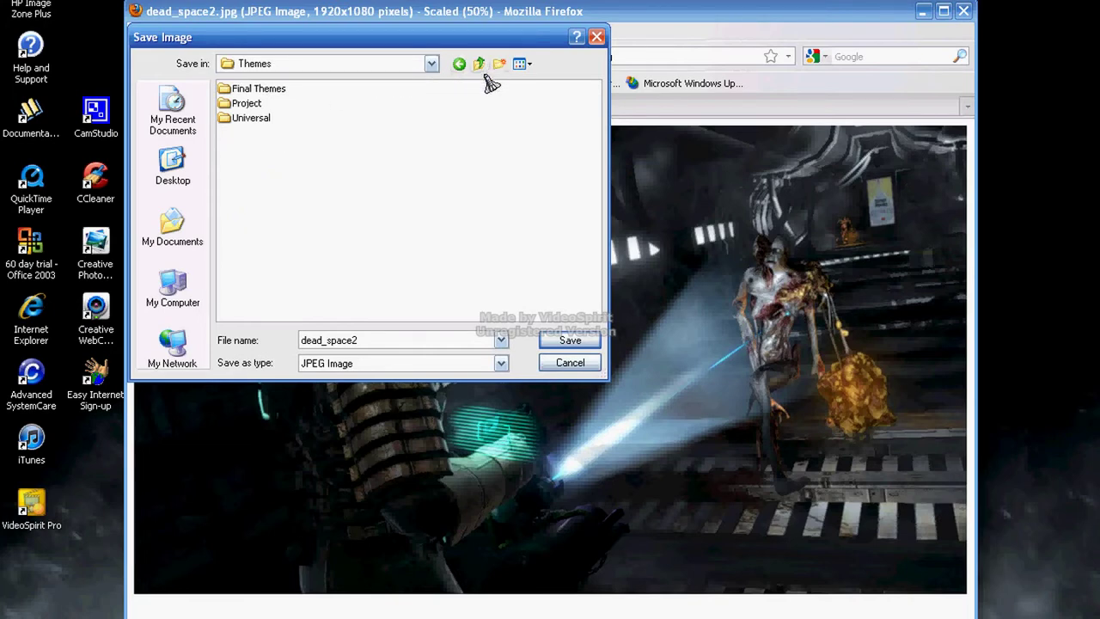
double_click(240, 104)
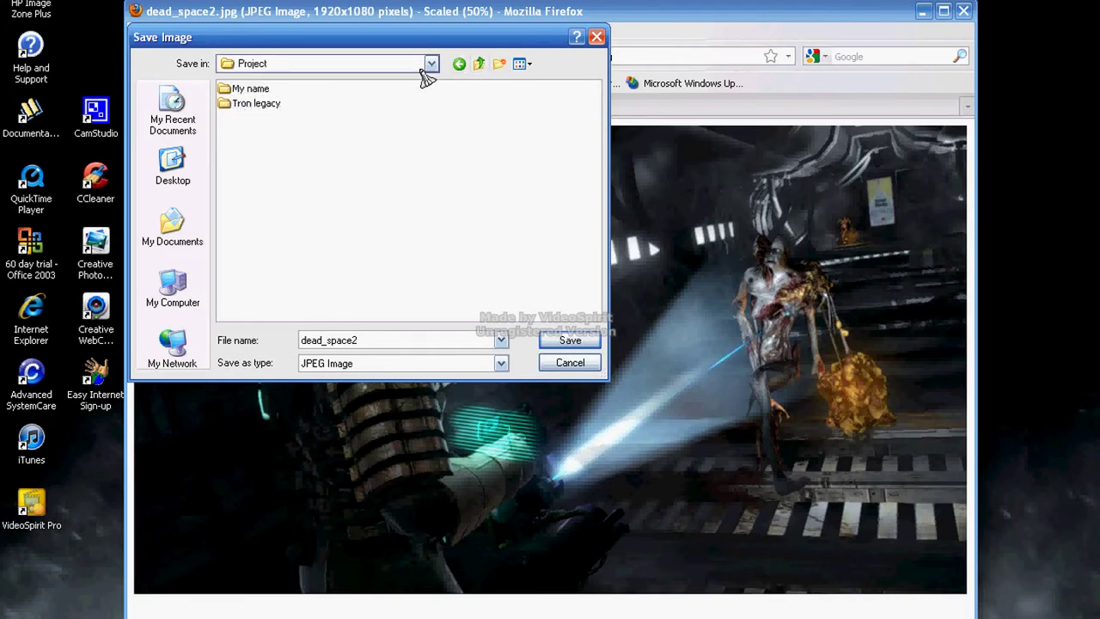
- Create a 'dead space' folder in Project and save dead_space2.jpg into it
click(500, 63)
text(dead space)
key(Return)
key(Return)
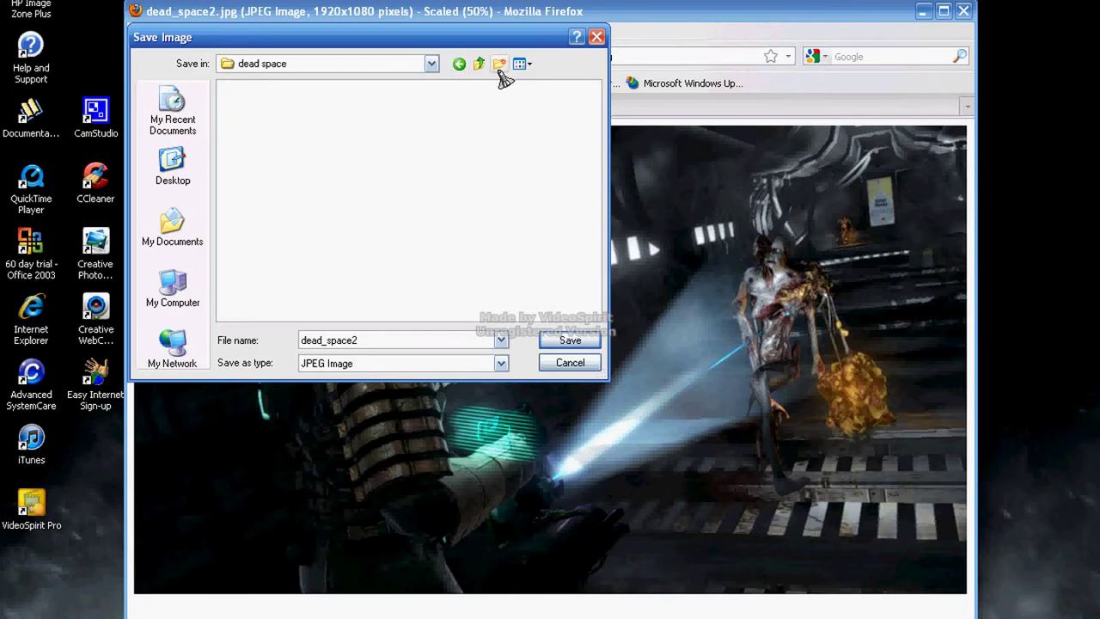
click(569, 340)
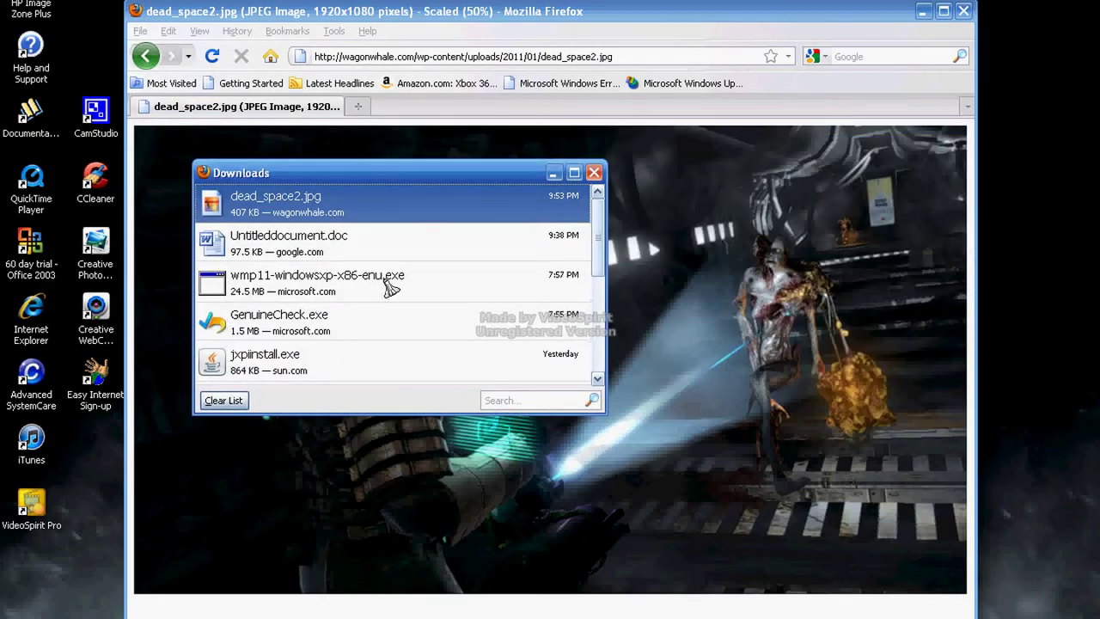
- Return to the dead space 2 results and open the armored-suit wallpaper at full size
click(624, 165)
click(146, 55)
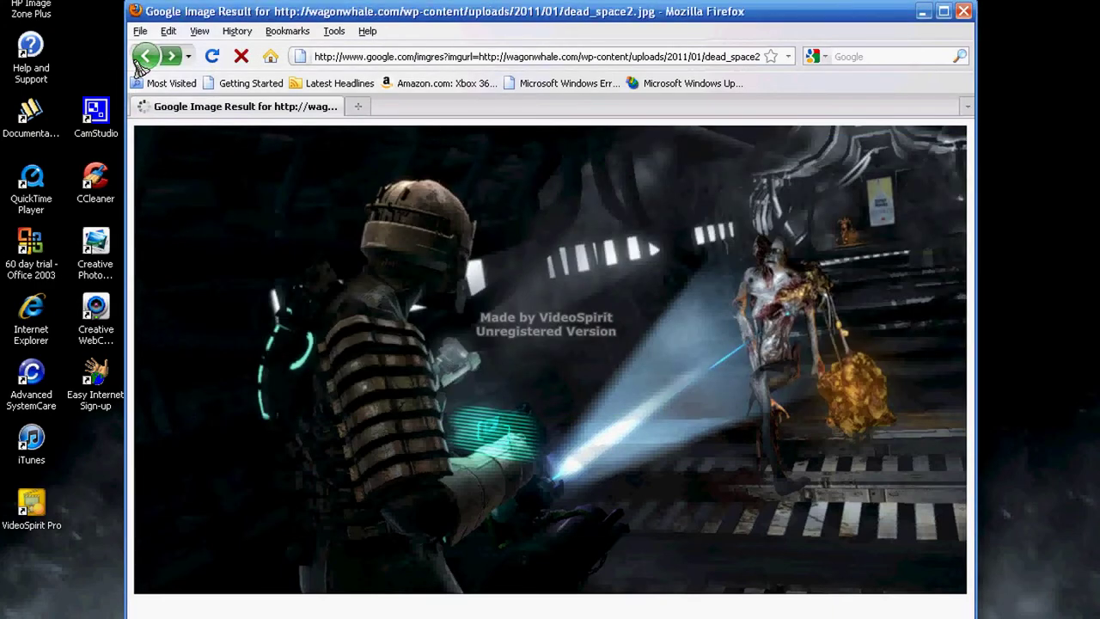
click(145, 57)
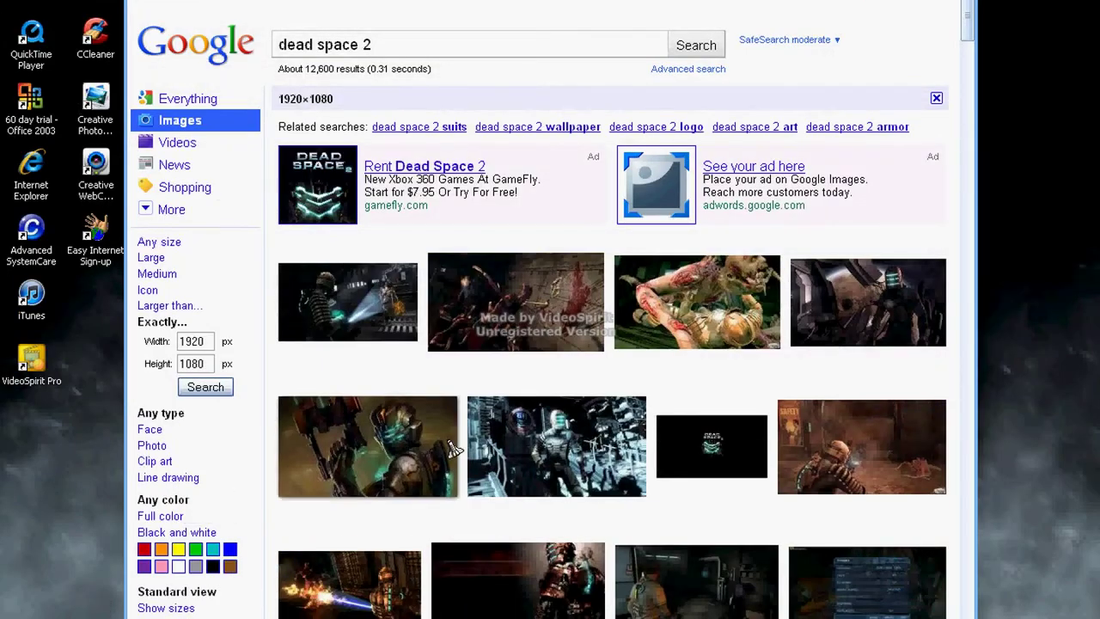
mouse_move(431, 453)
click(412, 344)
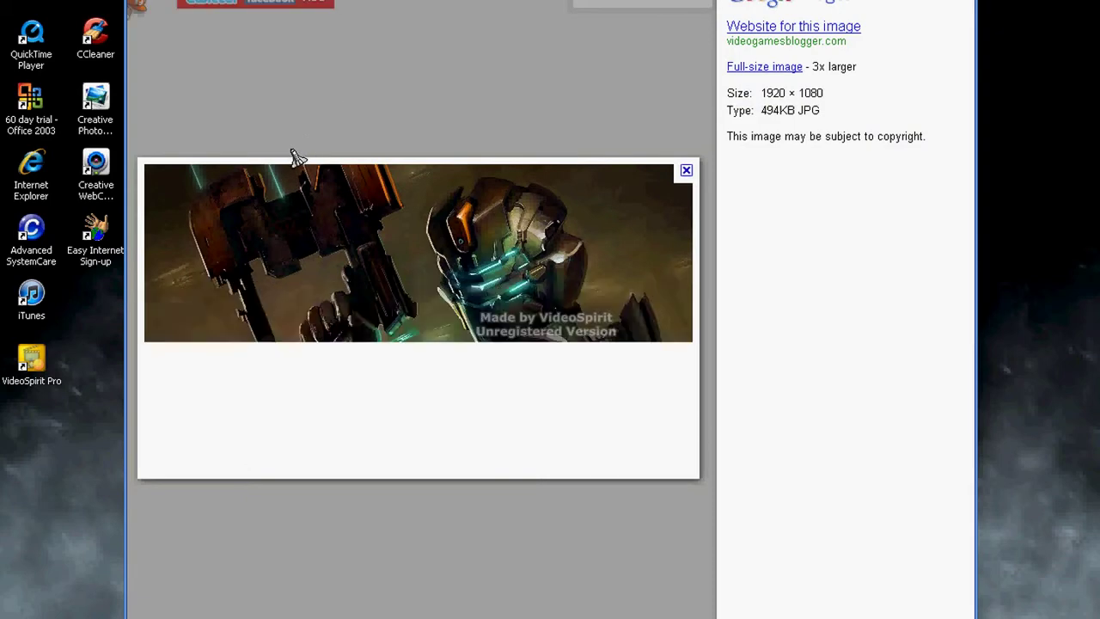
click(739, 68)
- Save dead-space-2-wallpaper-prepared-artwork.jpg as JPEG, close Downloads, and go back to the results
right_click(333, 171)
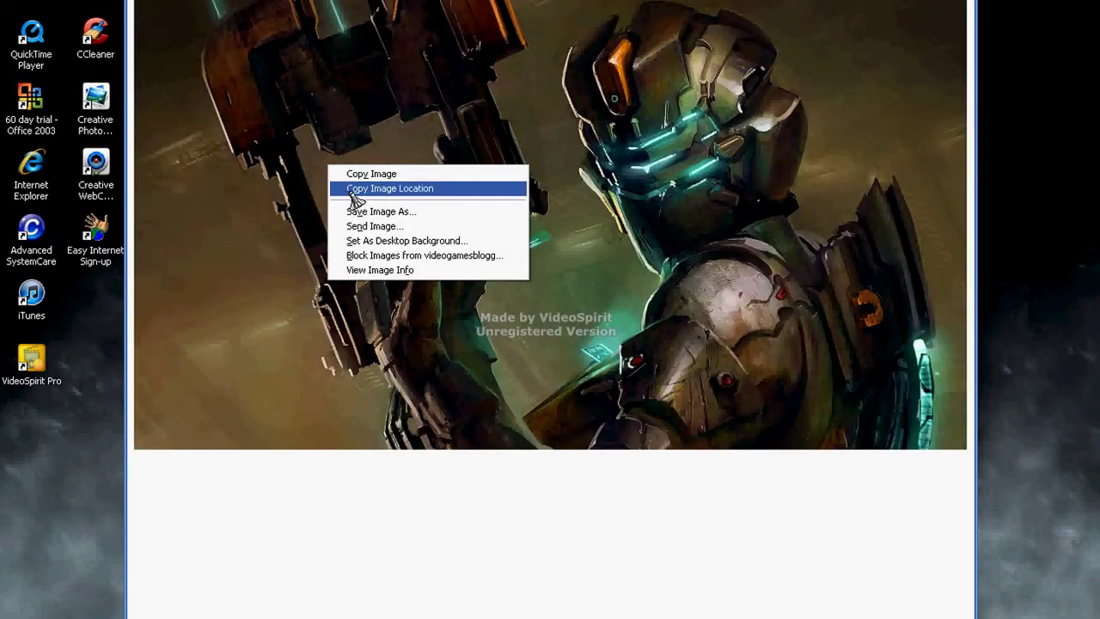
click(397, 215)
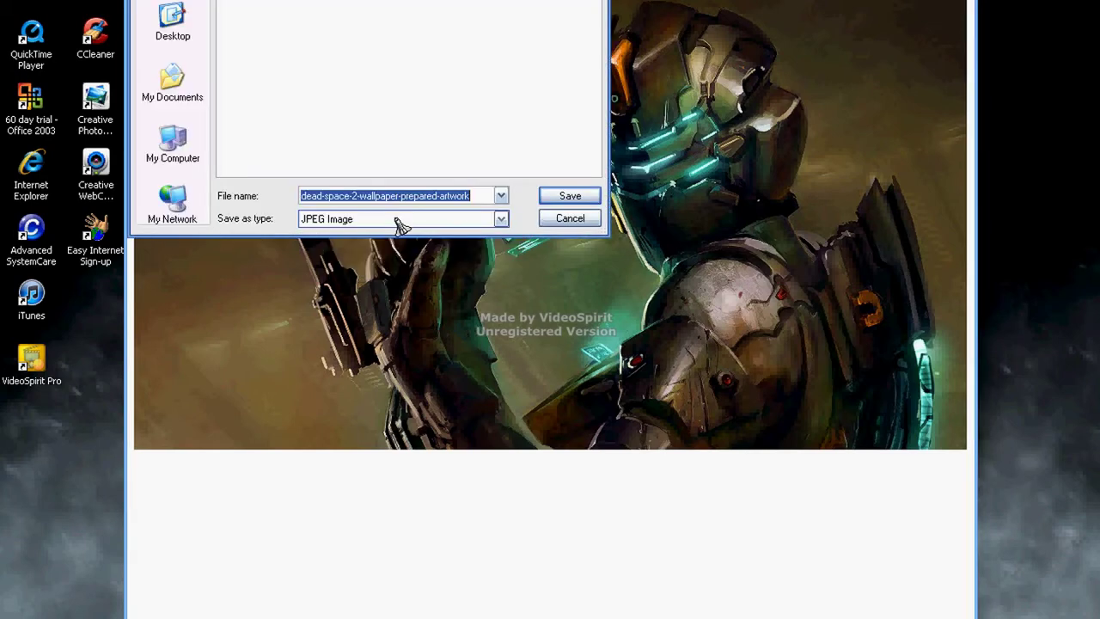
click(563, 194)
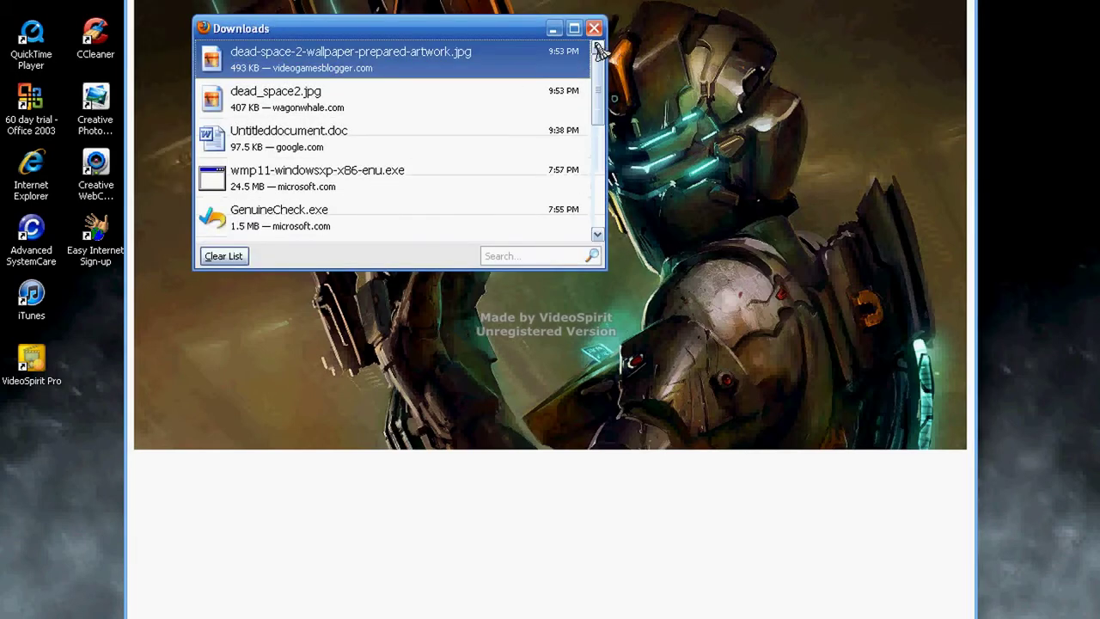
click(594, 28)
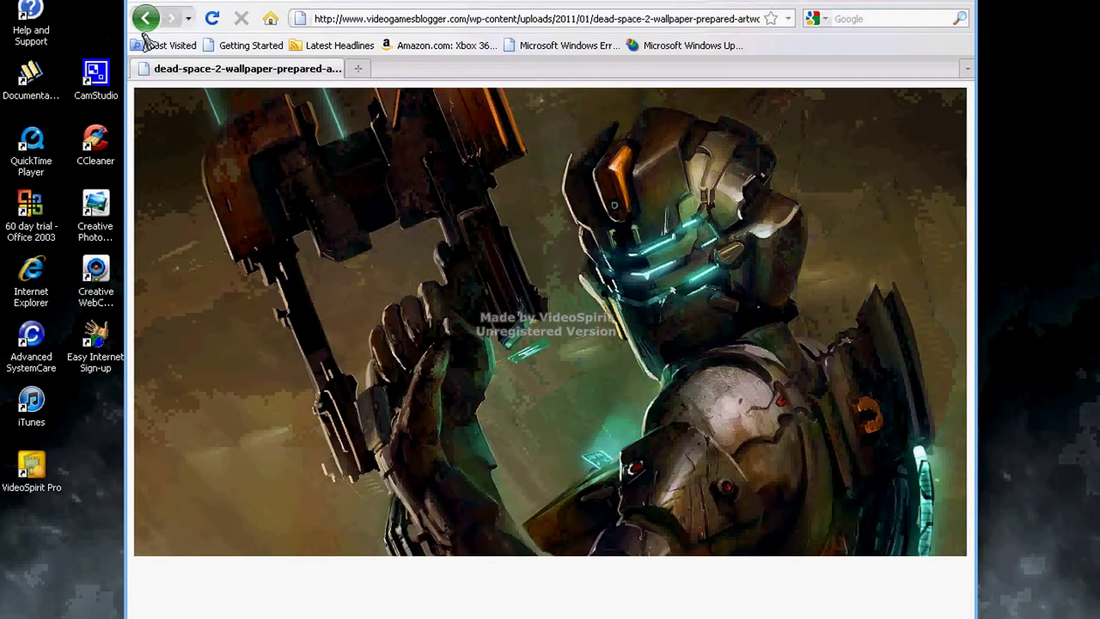
click(145, 18)
click(145, 18)
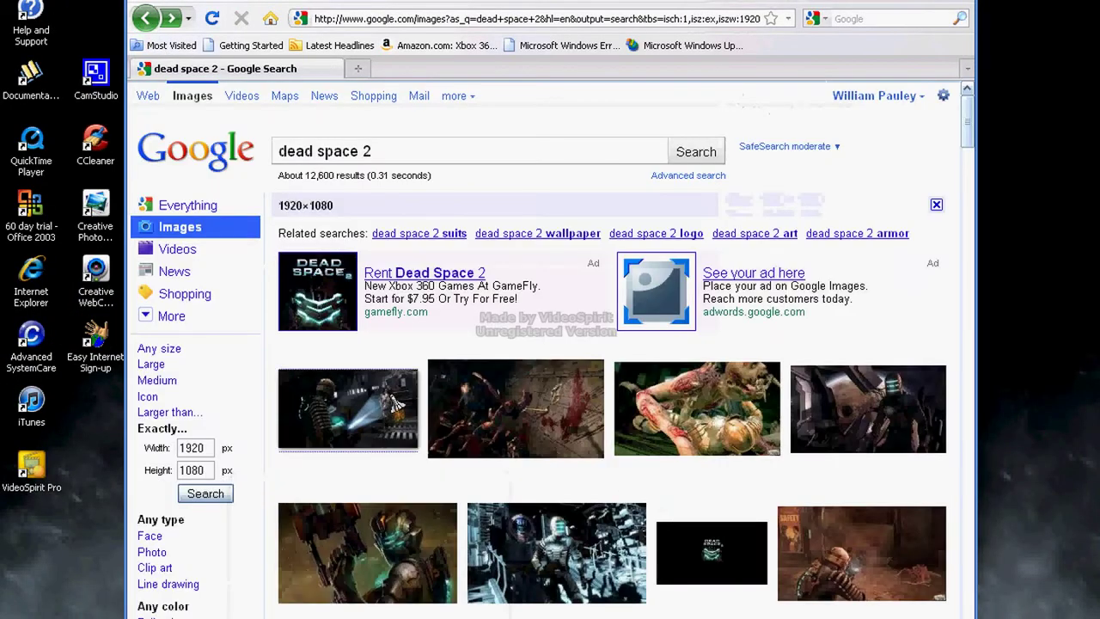
- Open the bluish armored-suit result at full size, save 1224orig.jpg, and return to the results
click(577, 597)
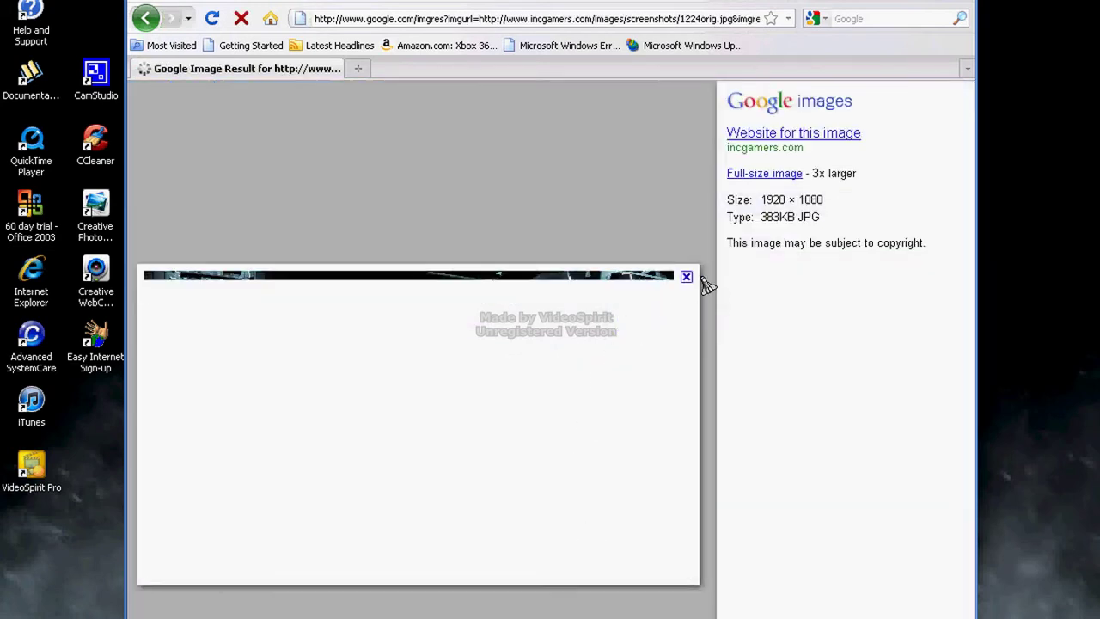
click(754, 179)
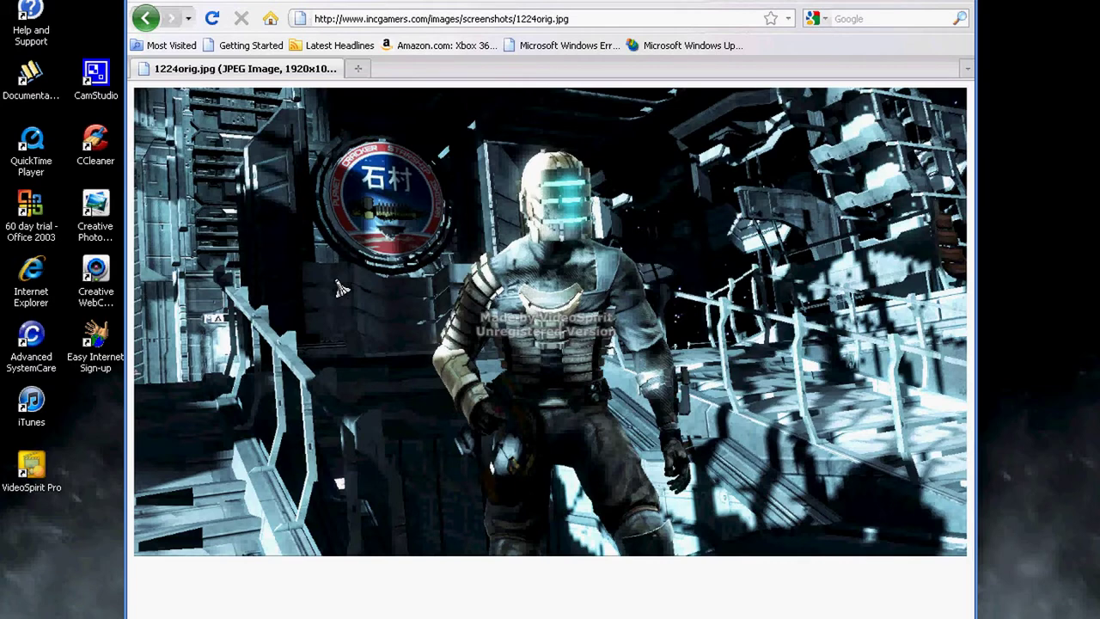
right_click(341, 289)
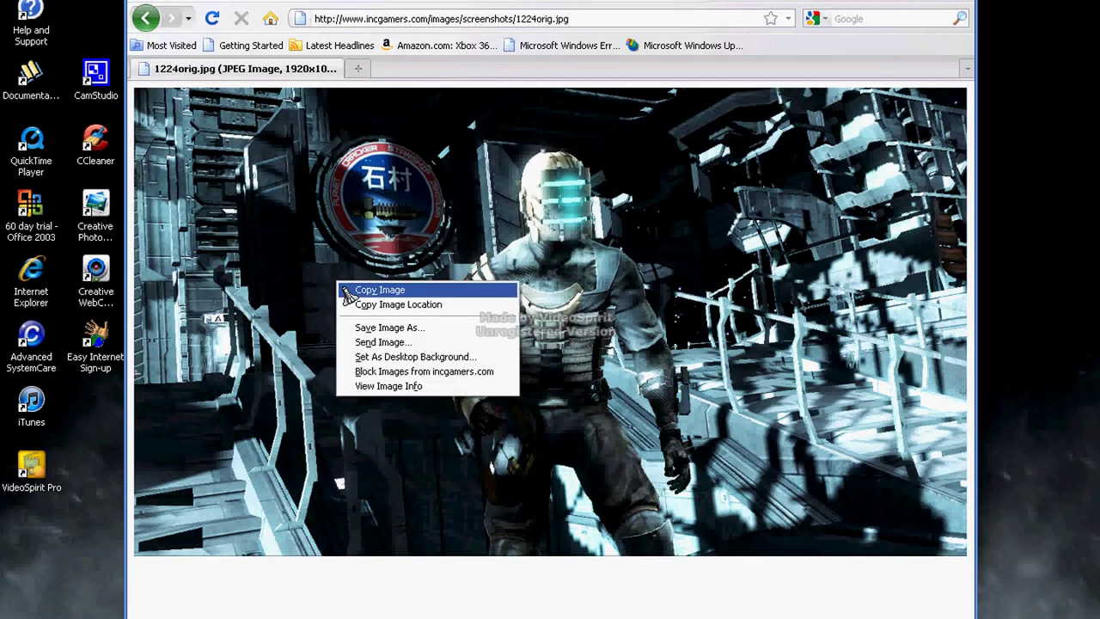
click(370, 323)
drag(198, 2, 216, 102)
click(588, 404)
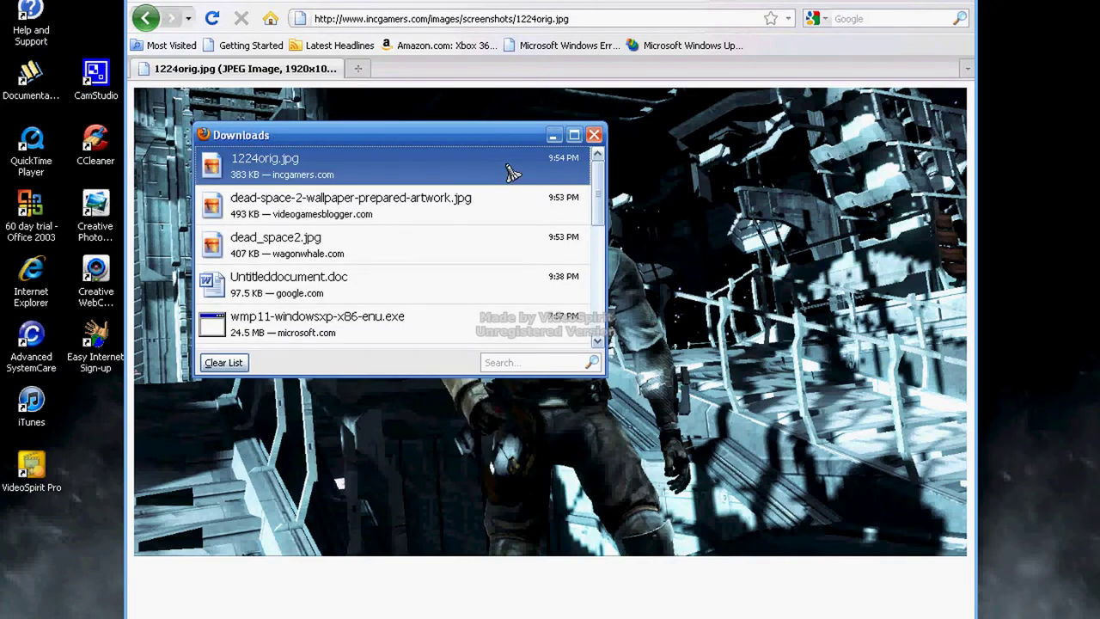
click(594, 135)
click(145, 19)
click(146, 18)
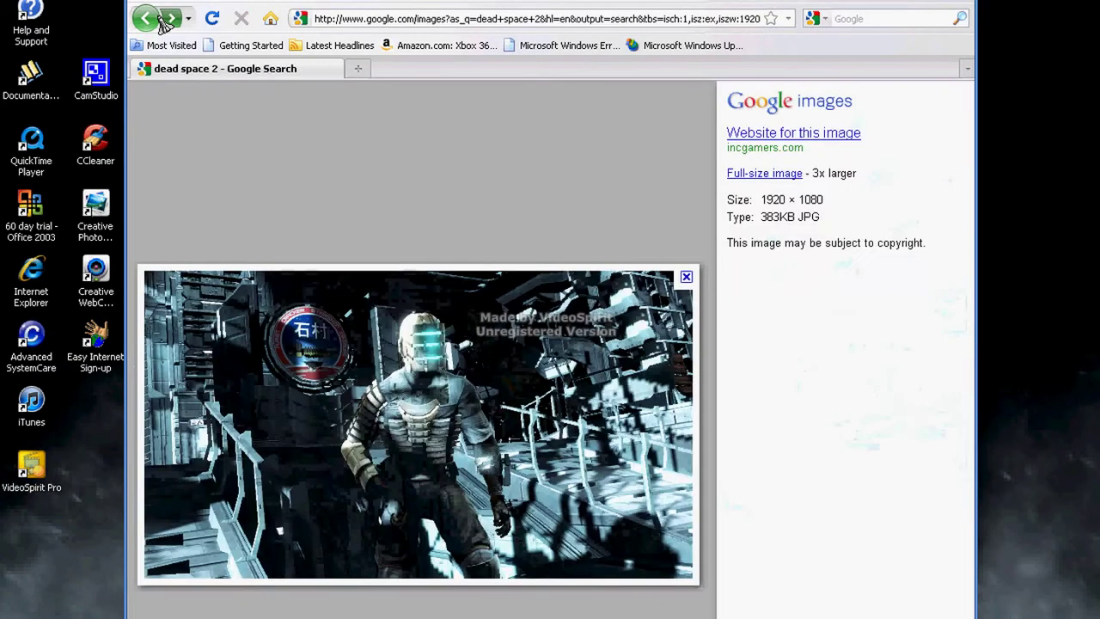
- Save ws_Dead_Space_2_1920x1080.jpg from the page 3 wallpaperstock result and open its download folder
scroll(693, 486, down, 5)
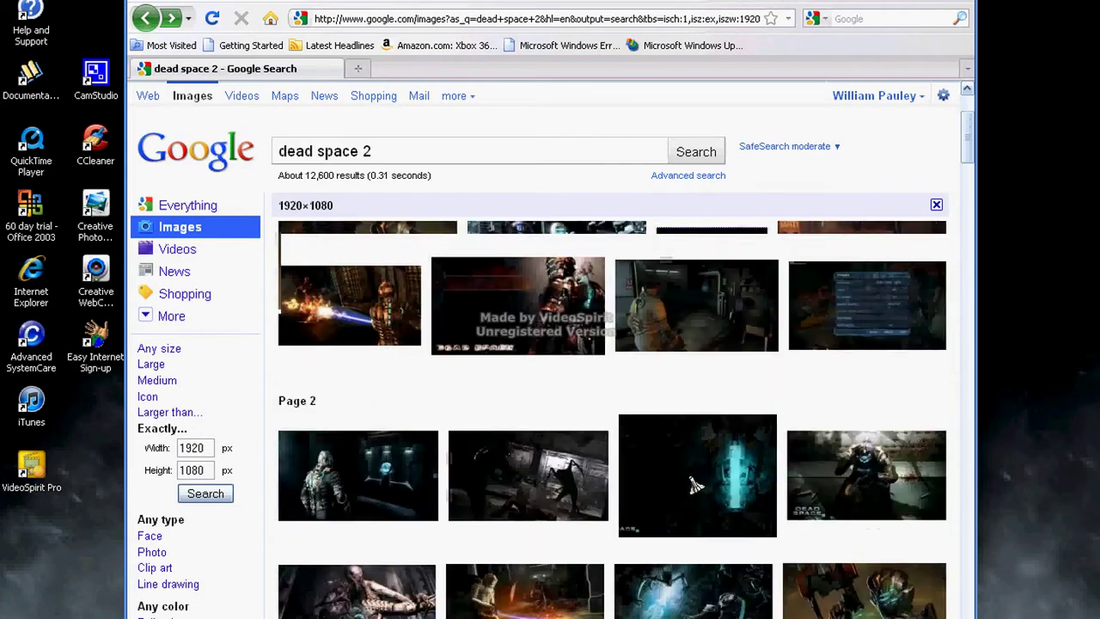
scroll(544, 449, down, 3)
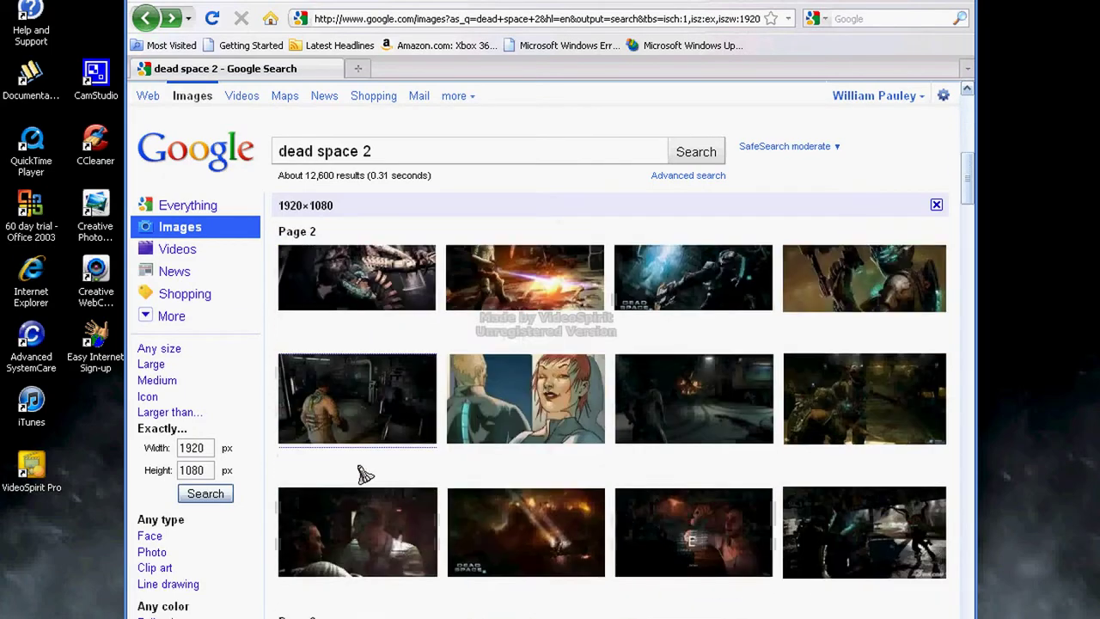
scroll(361, 471, down, 3)
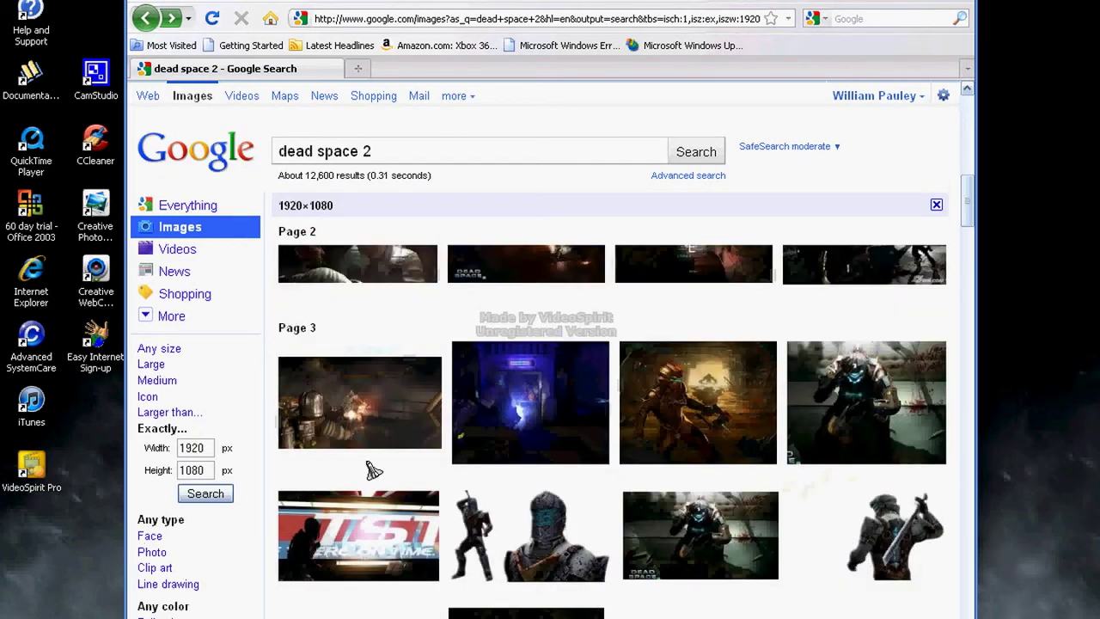
click(686, 443)
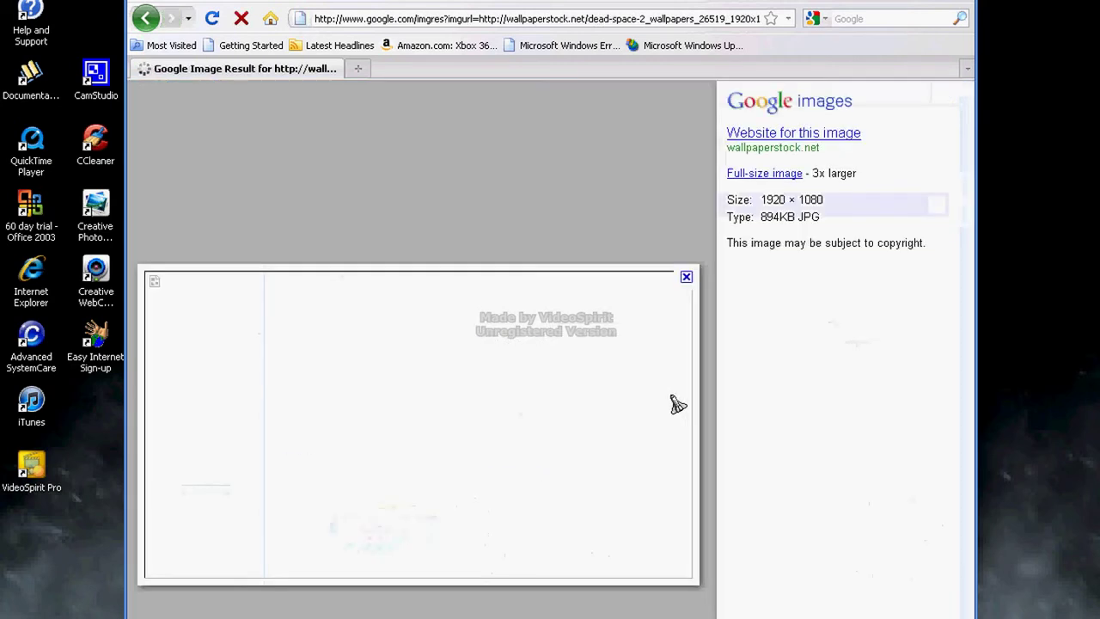
click(761, 175)
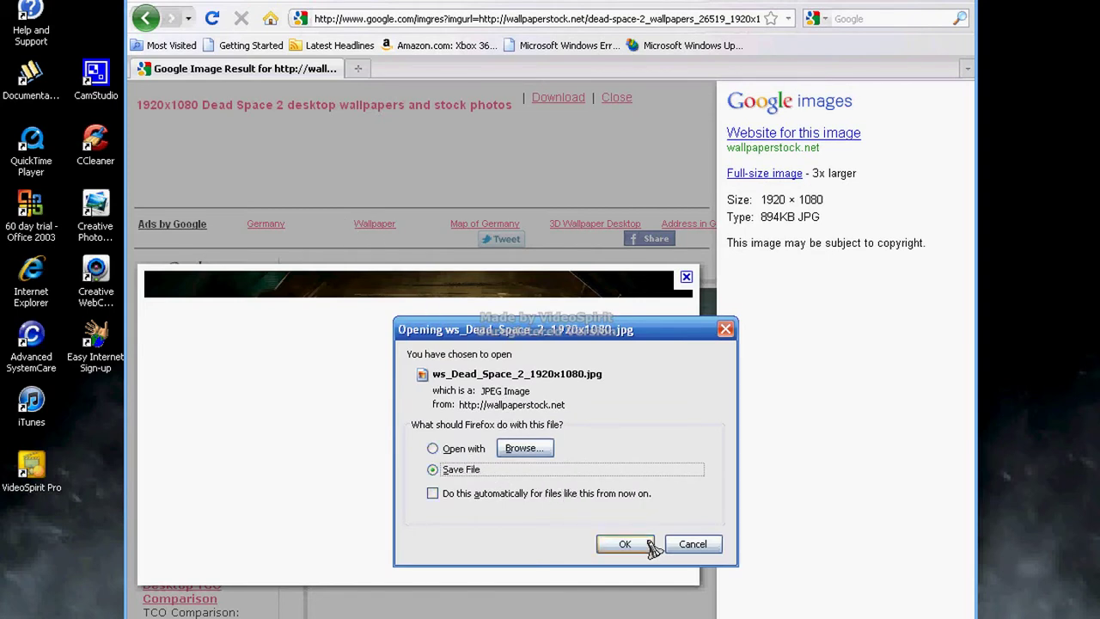
click(637, 549)
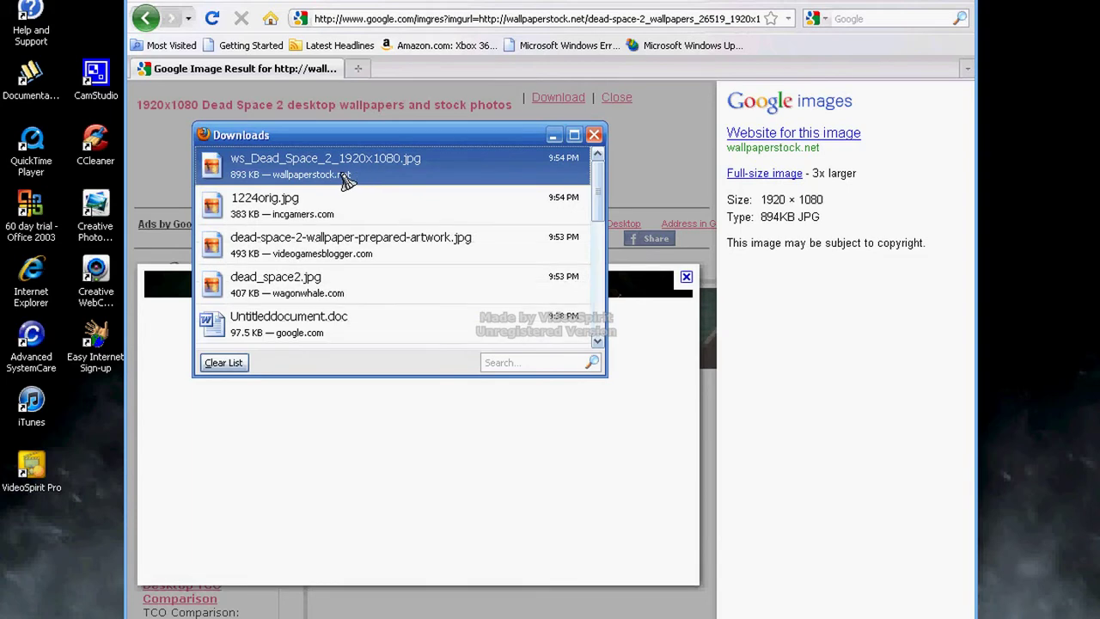
right_click(347, 181)
click(378, 197)
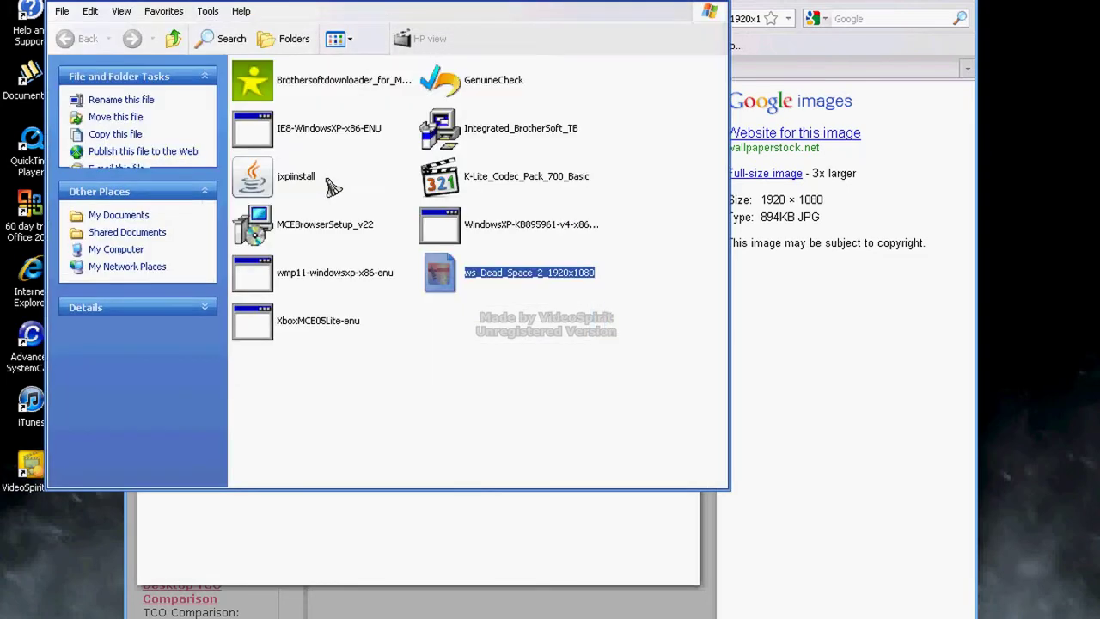
- Cut ws_Dead_Space_2_1920x1080.jpg and paste it into Modding Tools\Mods\Themes\Project\dead space
right_click(466, 274)
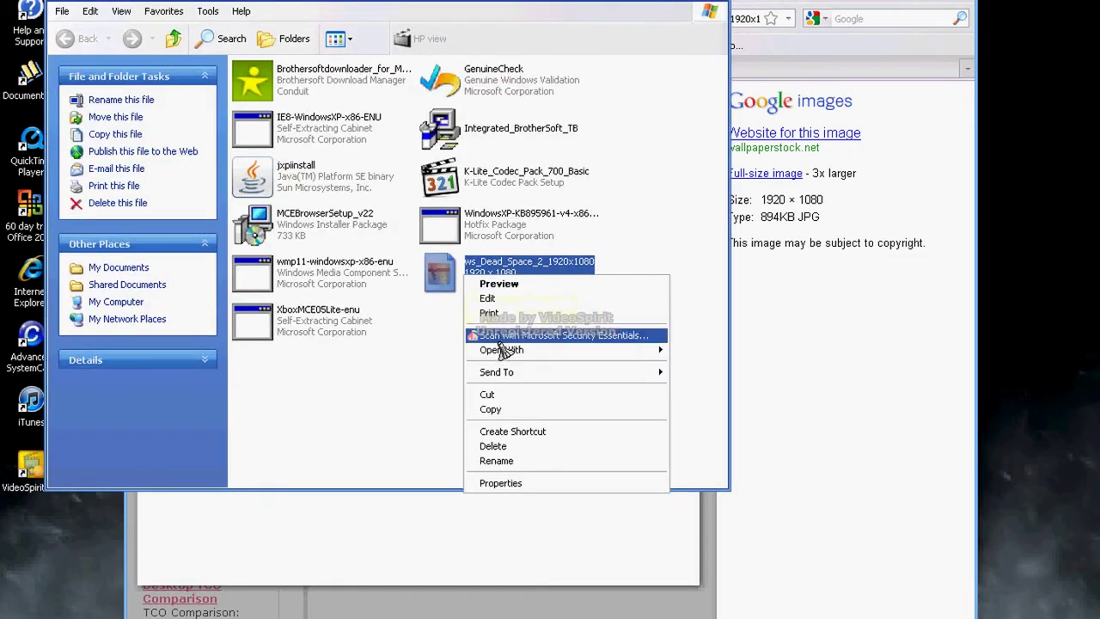
click(512, 395)
click(173, 38)
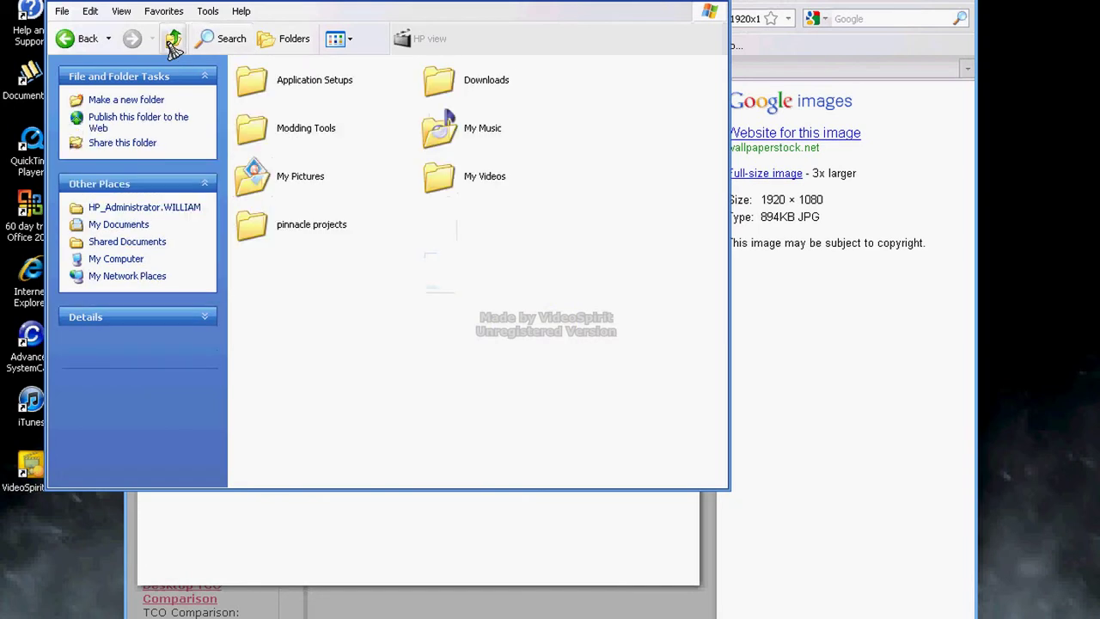
double_click(323, 129)
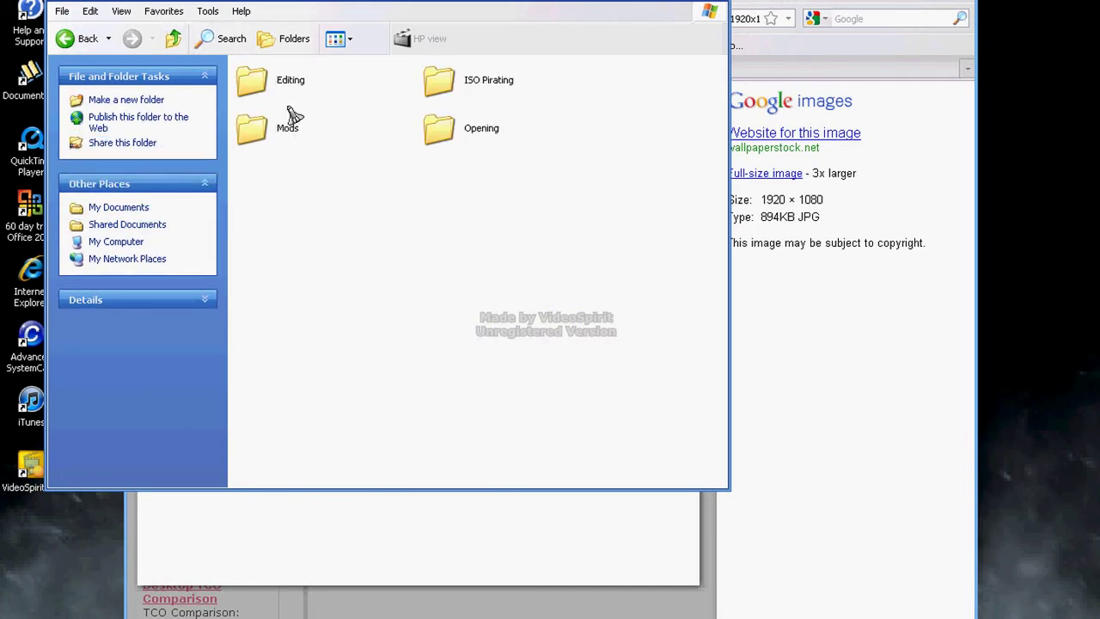
double_click(290, 125)
double_click(439, 176)
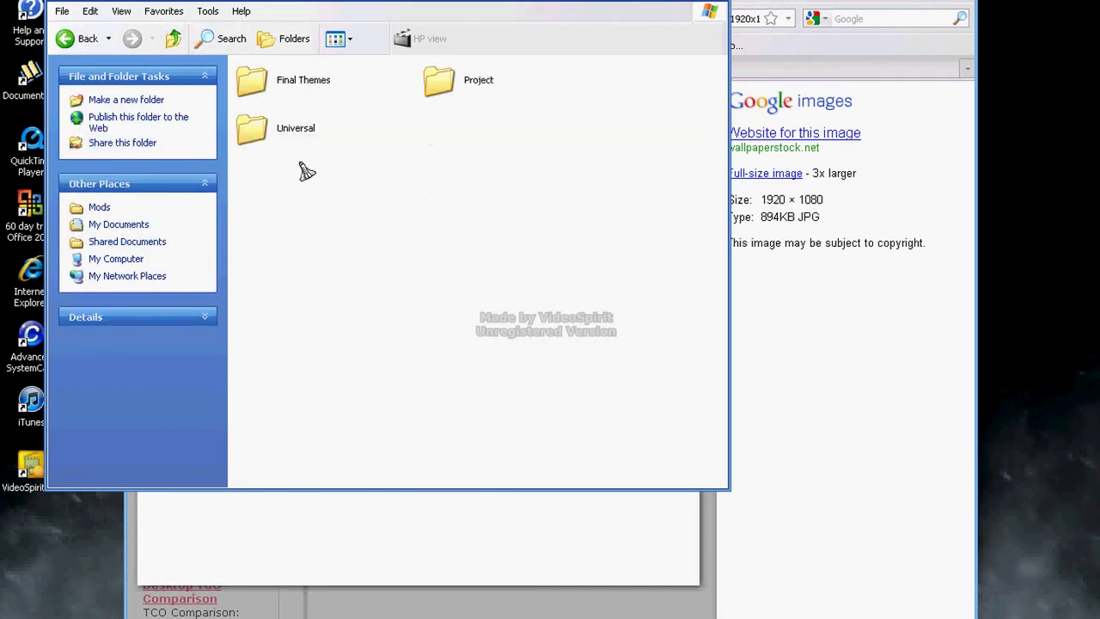
double_click(438, 81)
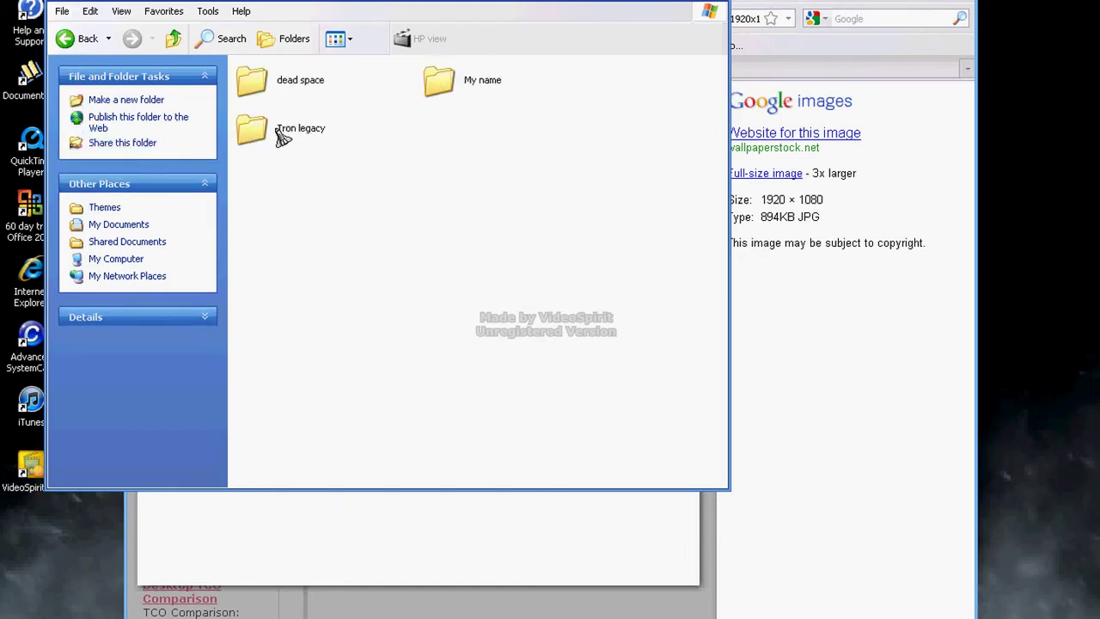
double_click(284, 102)
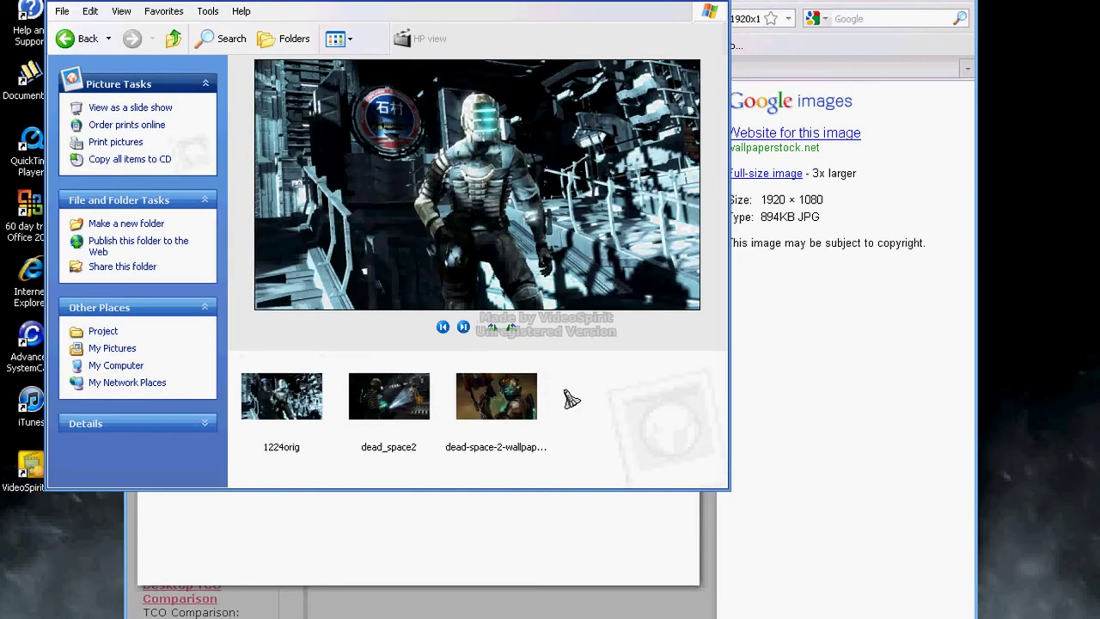
right_click(568, 391)
click(601, 480)
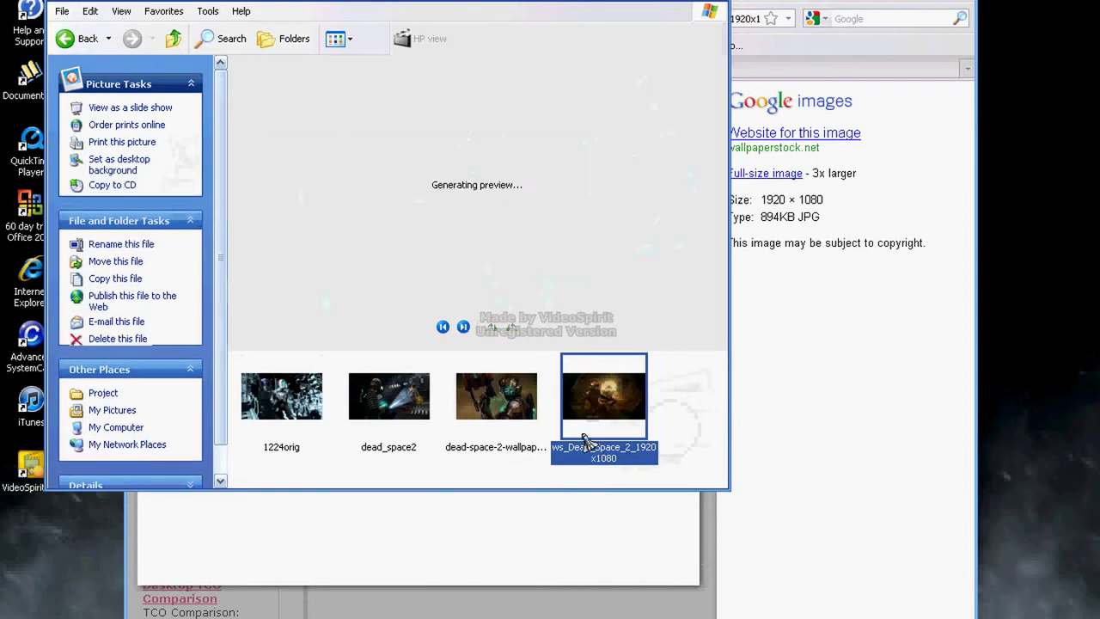
- Bring the dead space folder window fully into view and close Firefox
click(673, 397)
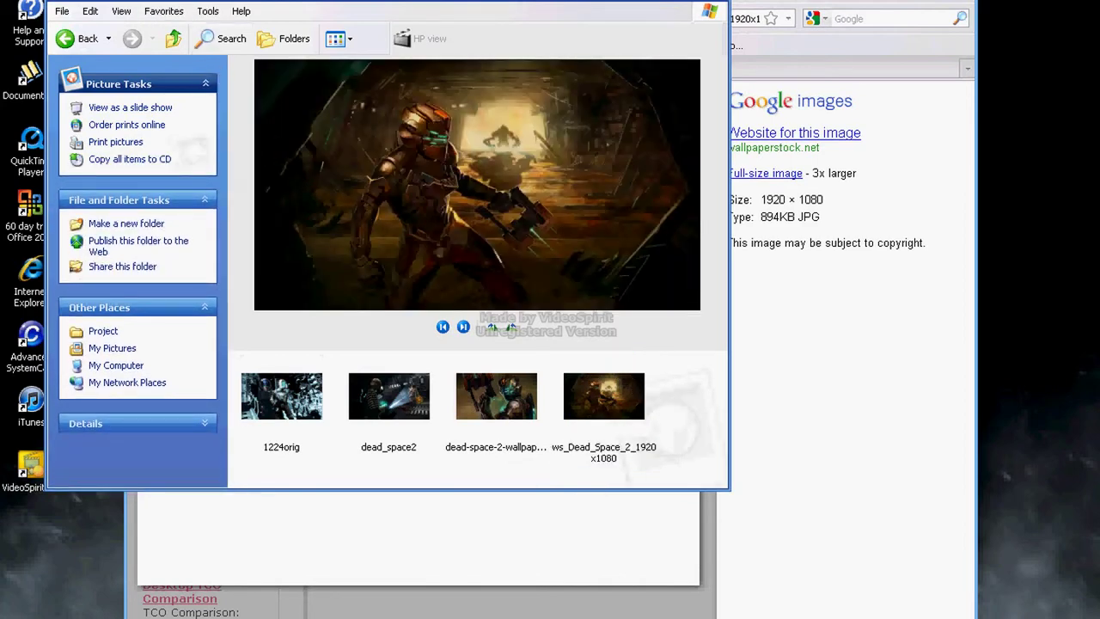
key(alt+Tab)
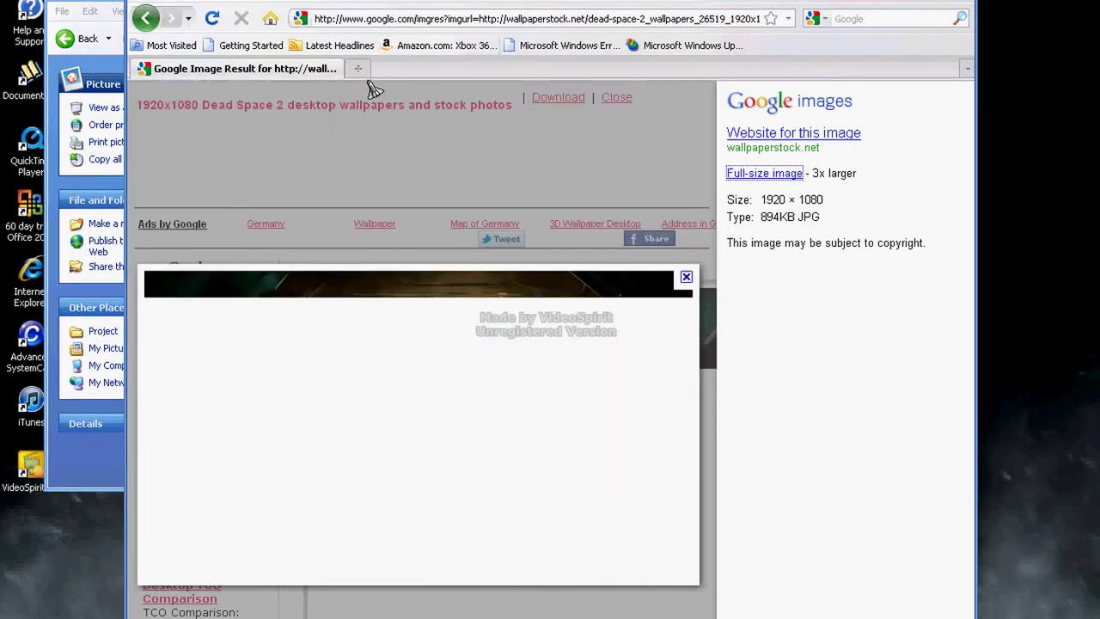
key(alt+Tab)
drag(283, 4, 417, 97)
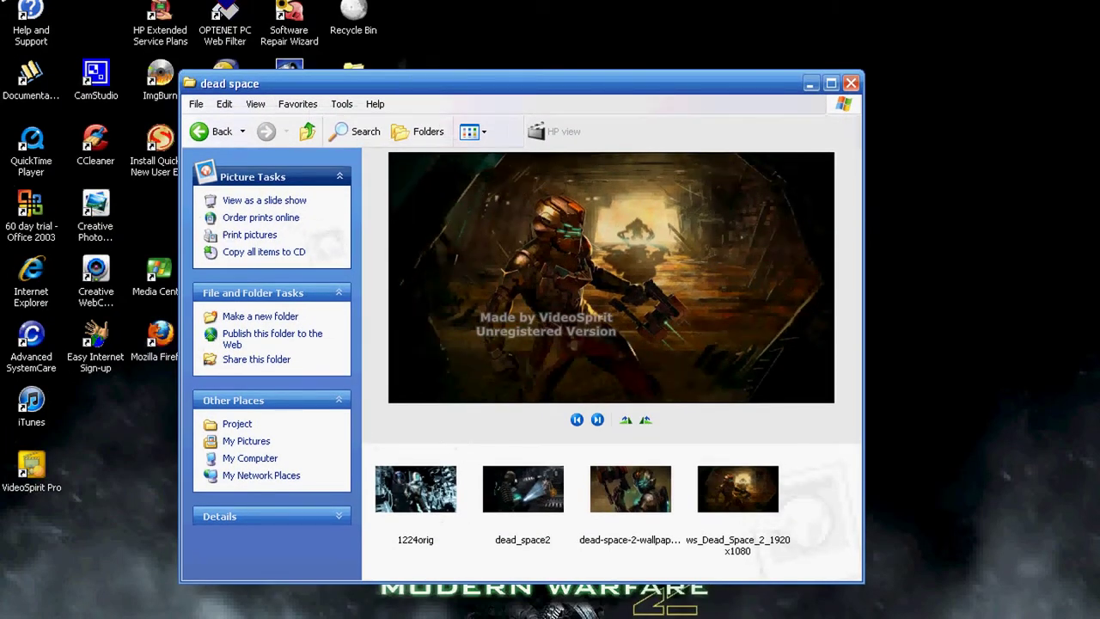
click(7, 6)
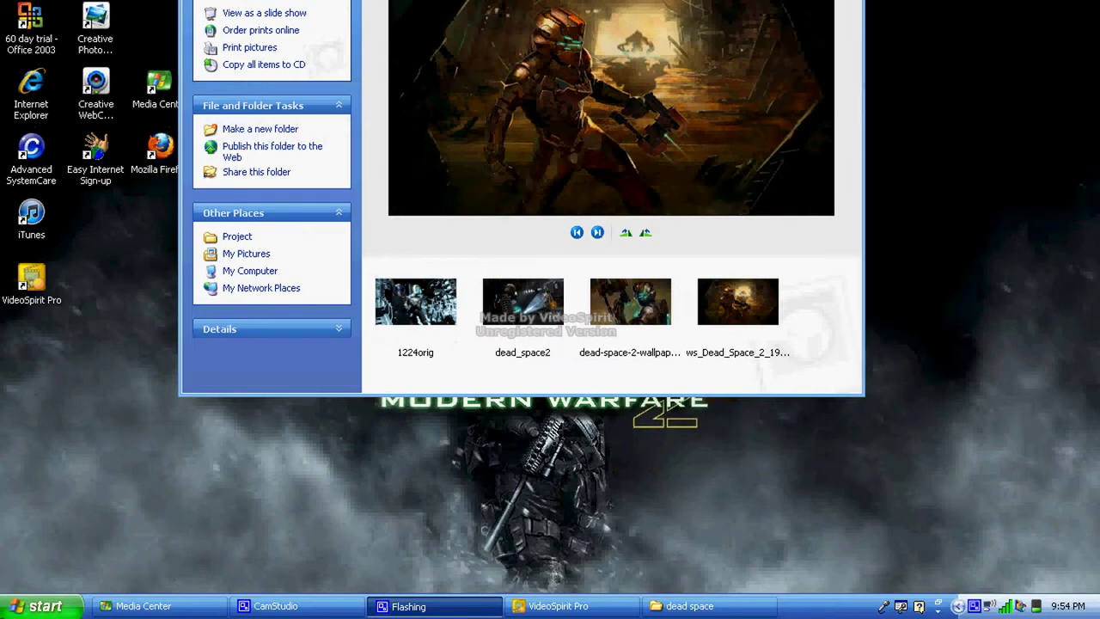
click(34, 606)
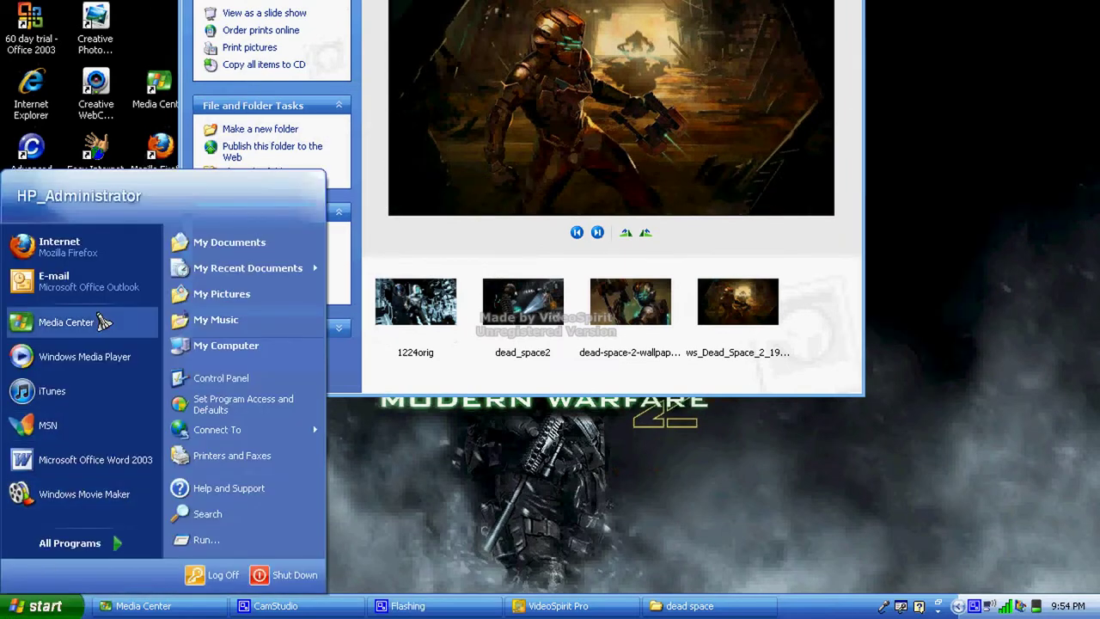
- Browse My Documents\Modding Tools\Editing\Modio 2.5.3 and run Modio
click(229, 242)
drag(277, 14, 212, 67)
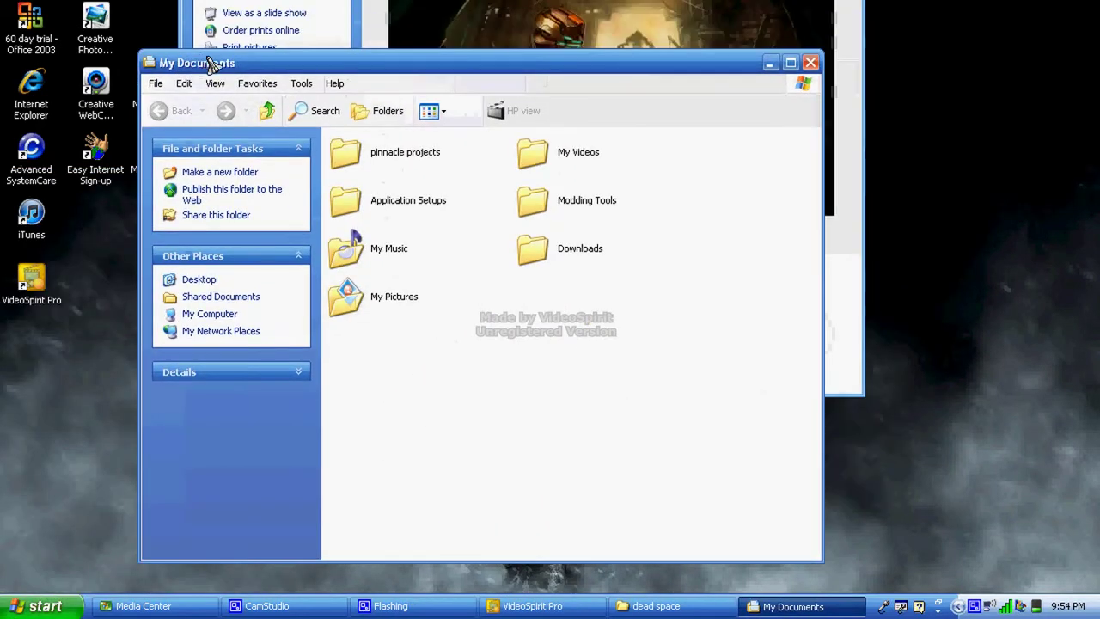
double_click(521, 197)
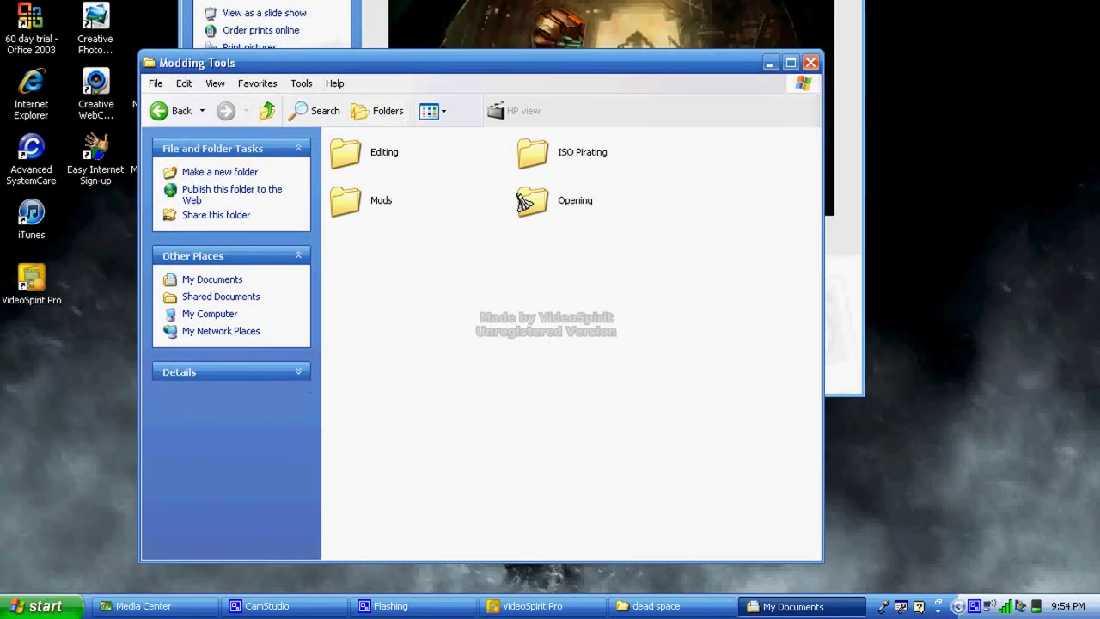
double_click(373, 162)
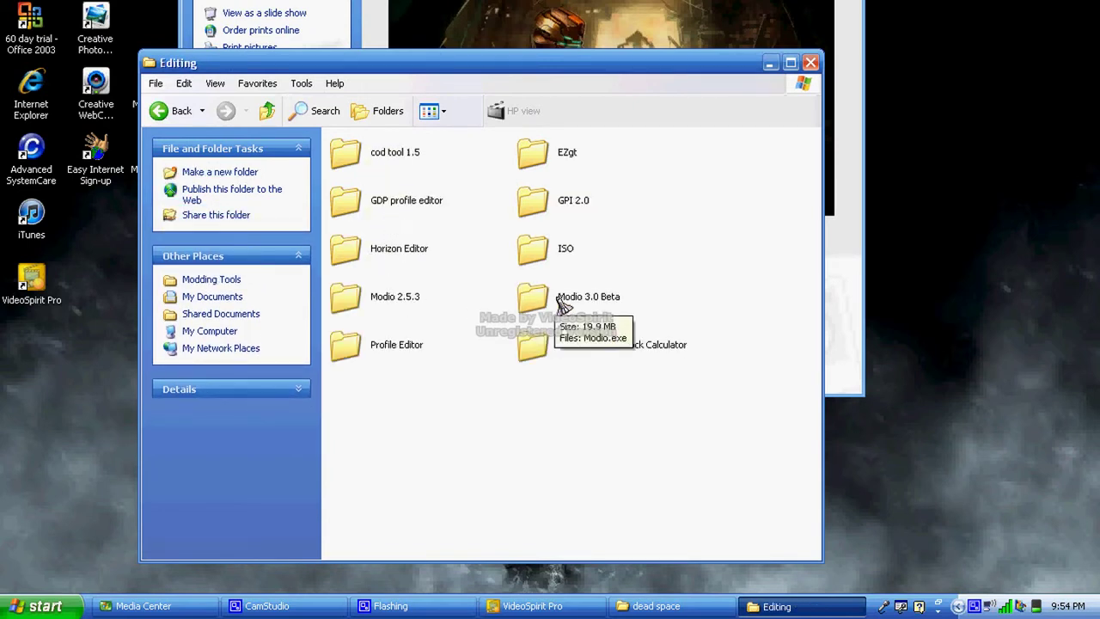
double_click(388, 297)
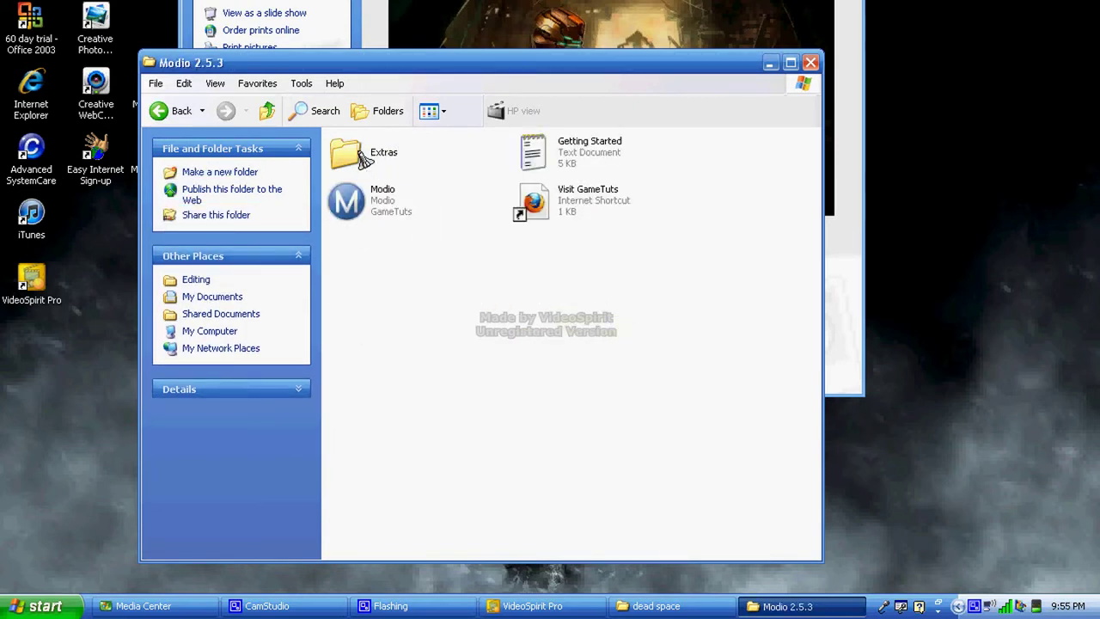
click(359, 194)
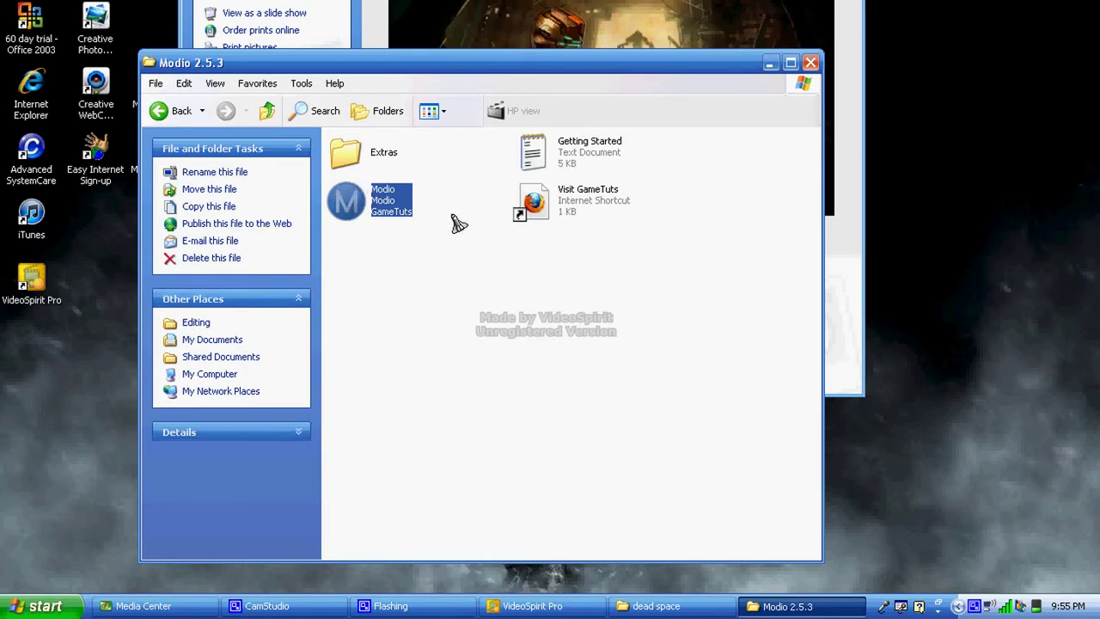
key(Return)
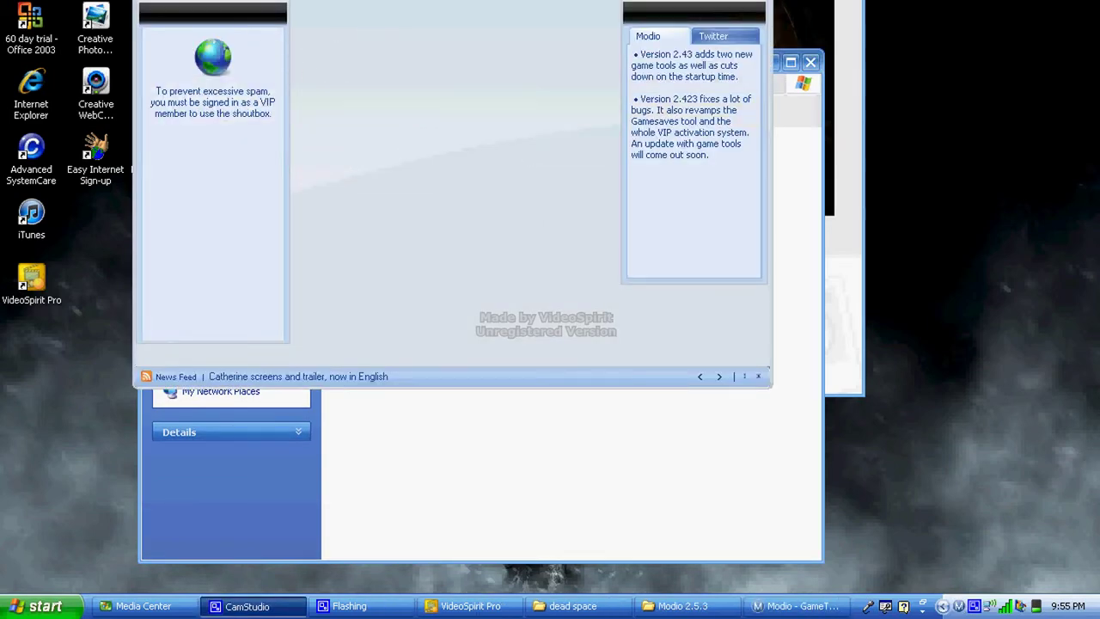
click(143, 69)
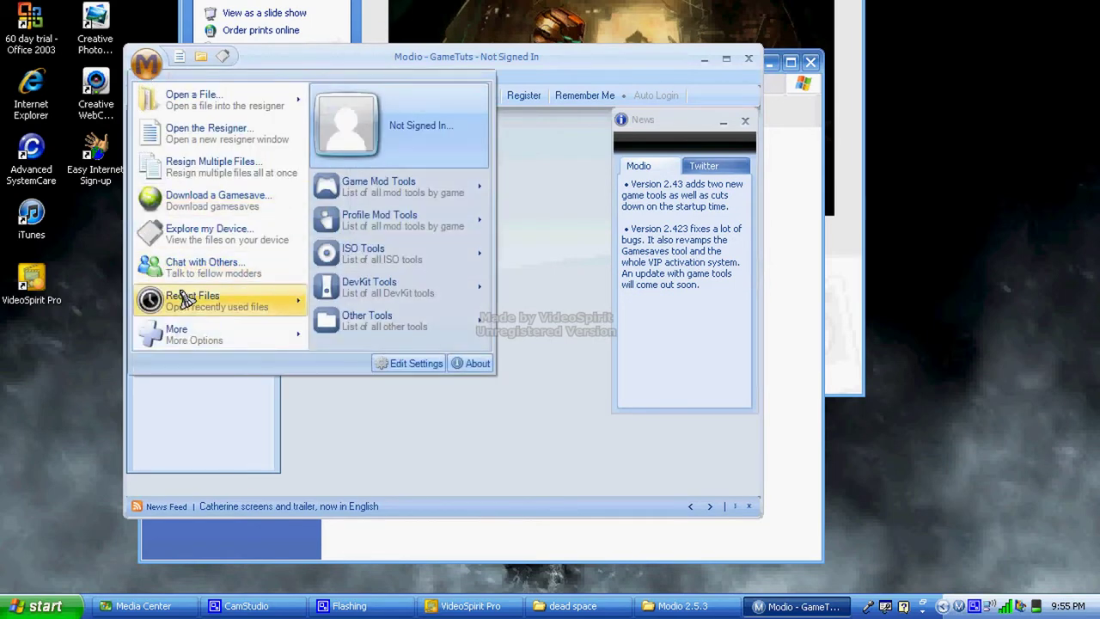
- Launch the Theme Creator from Modio's Other Tools menu
mouse_move(230, 343)
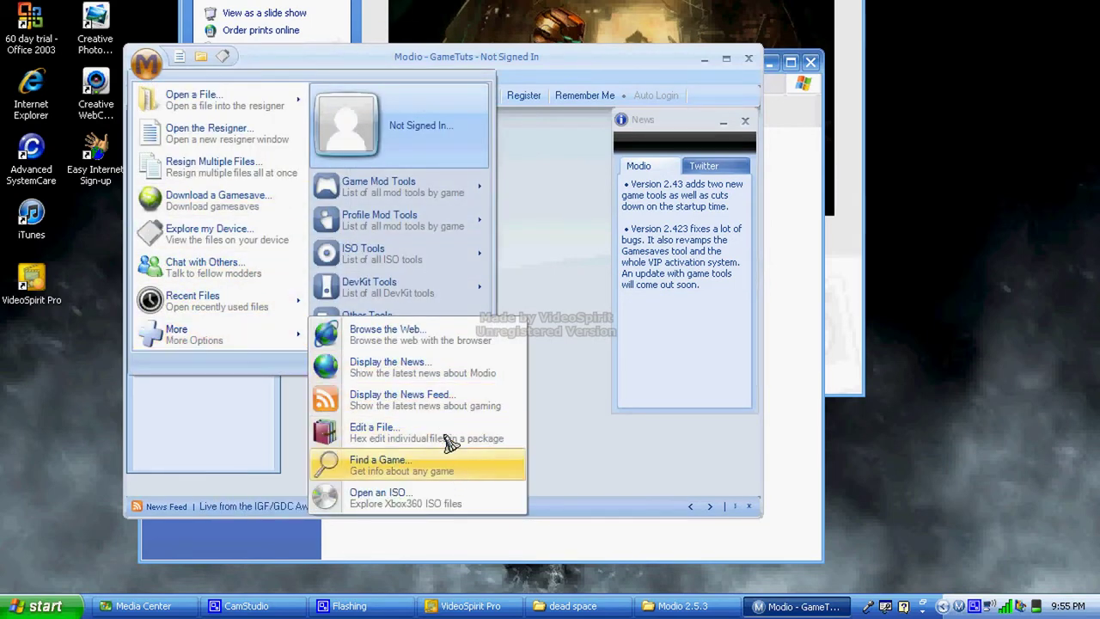
mouse_move(367, 320)
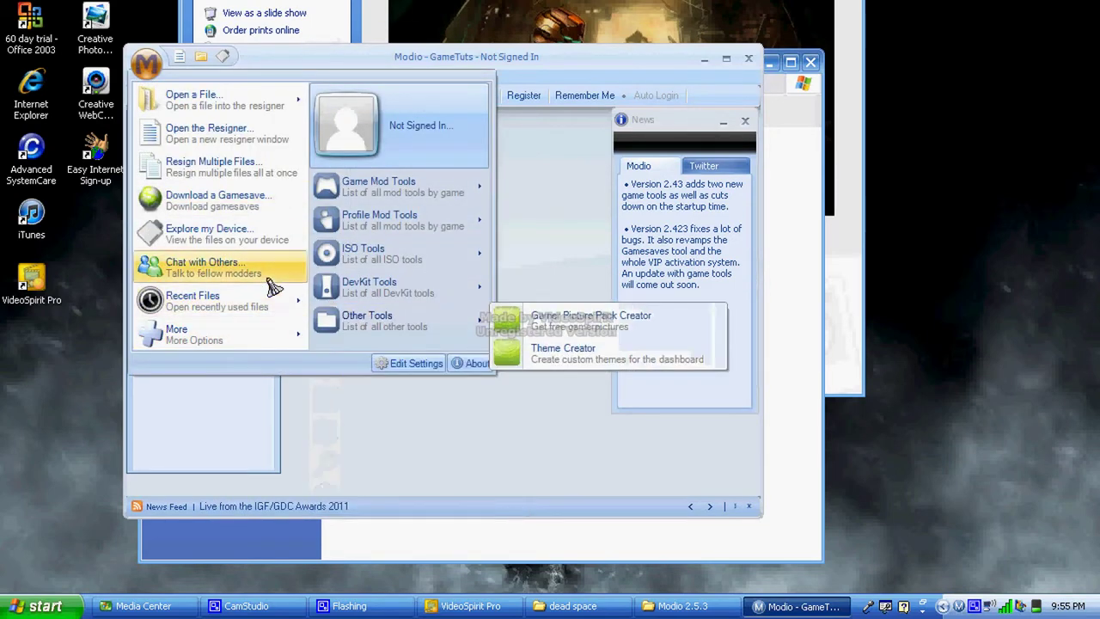
click(533, 351)
drag(243, 172, 259, 109)
- Load a Dead Space 2 wallpaper from Themes\Project\dead space as the Main Image
click(244, 179)
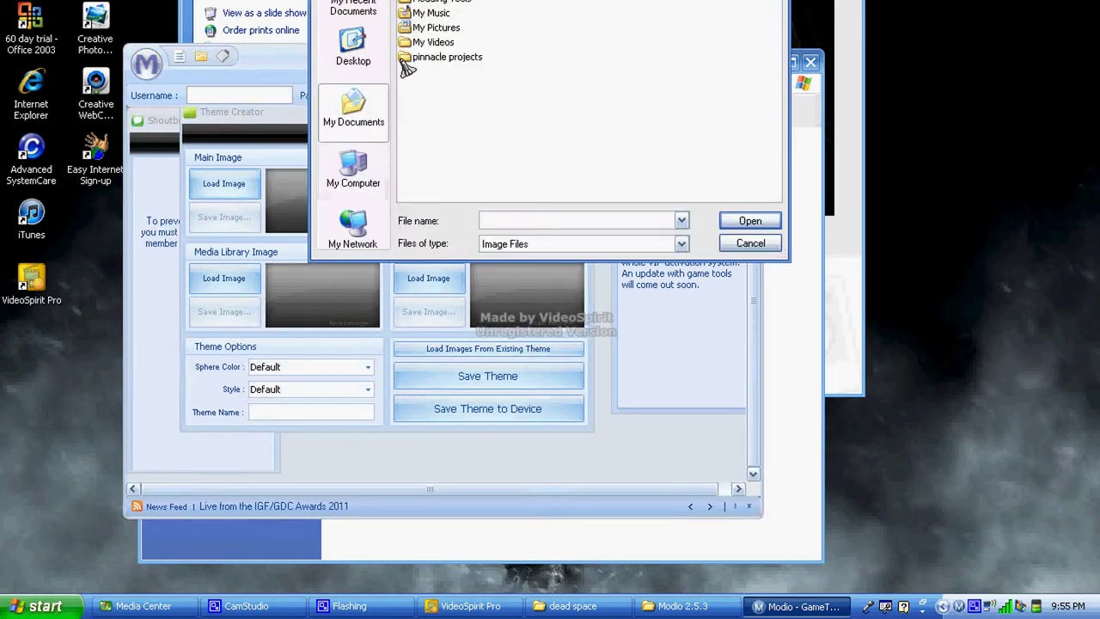
drag(224, 72, 193, 136)
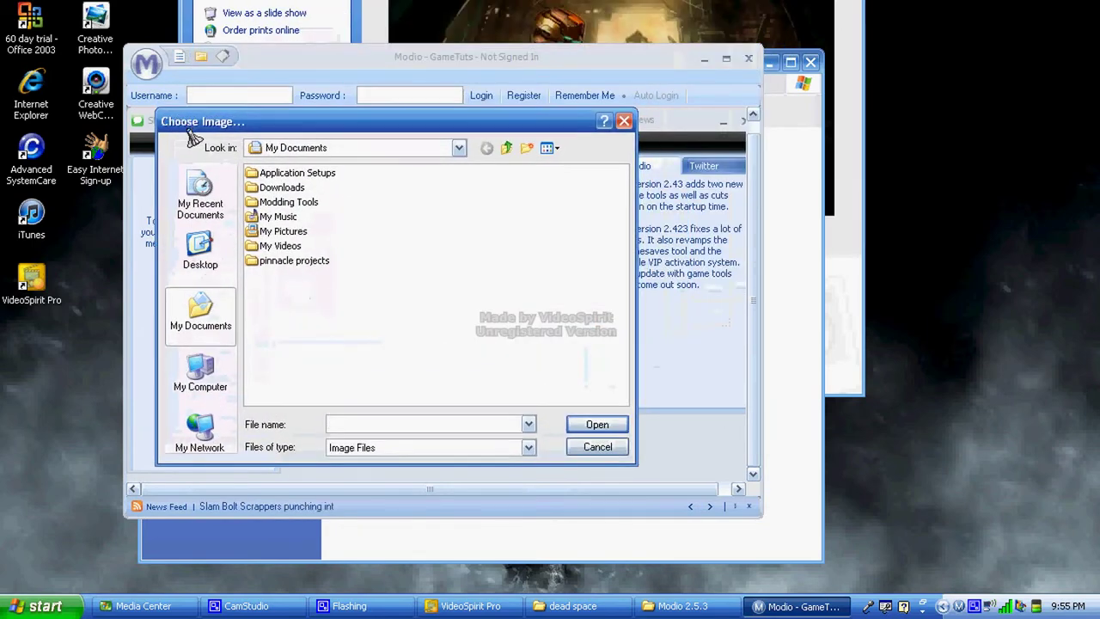
double_click(272, 204)
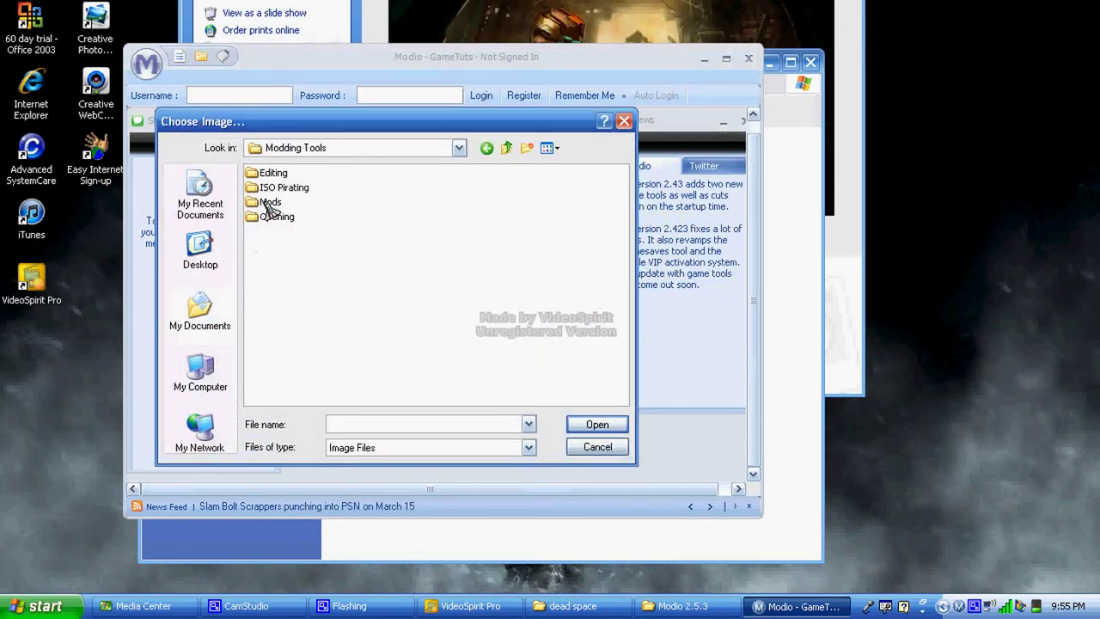
double_click(271, 207)
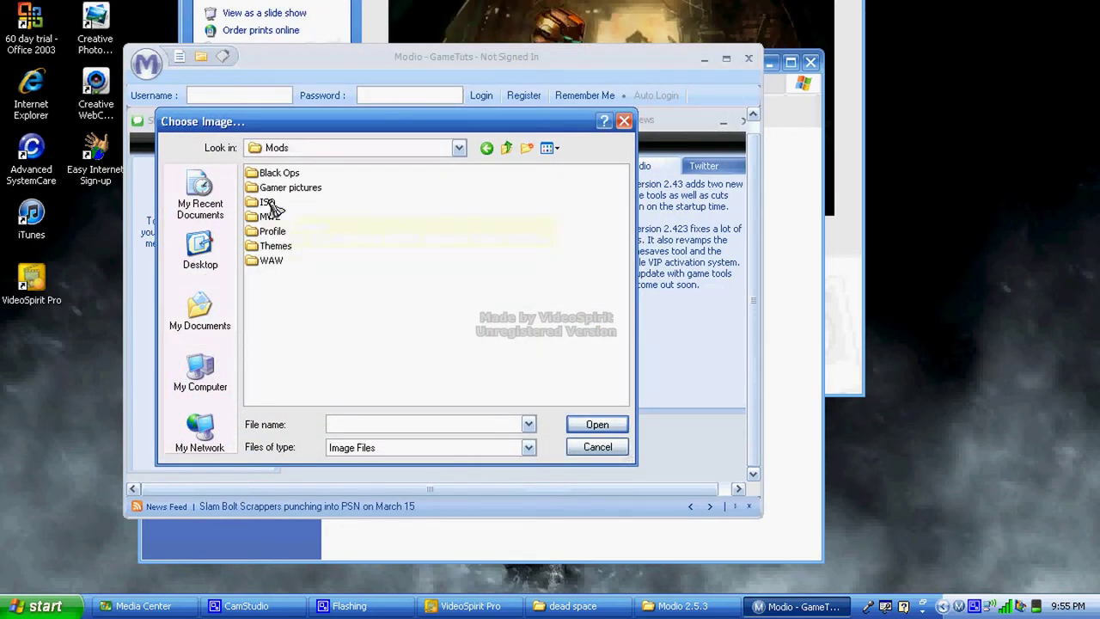
double_click(276, 247)
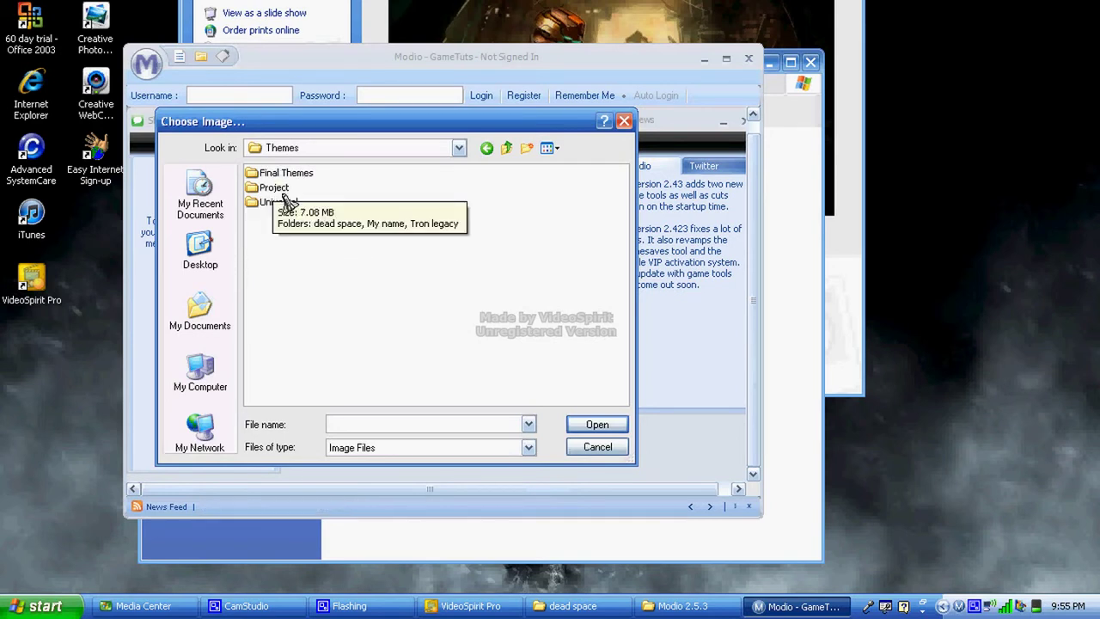
click(287, 203)
click(278, 191)
double_click(277, 191)
double_click(281, 174)
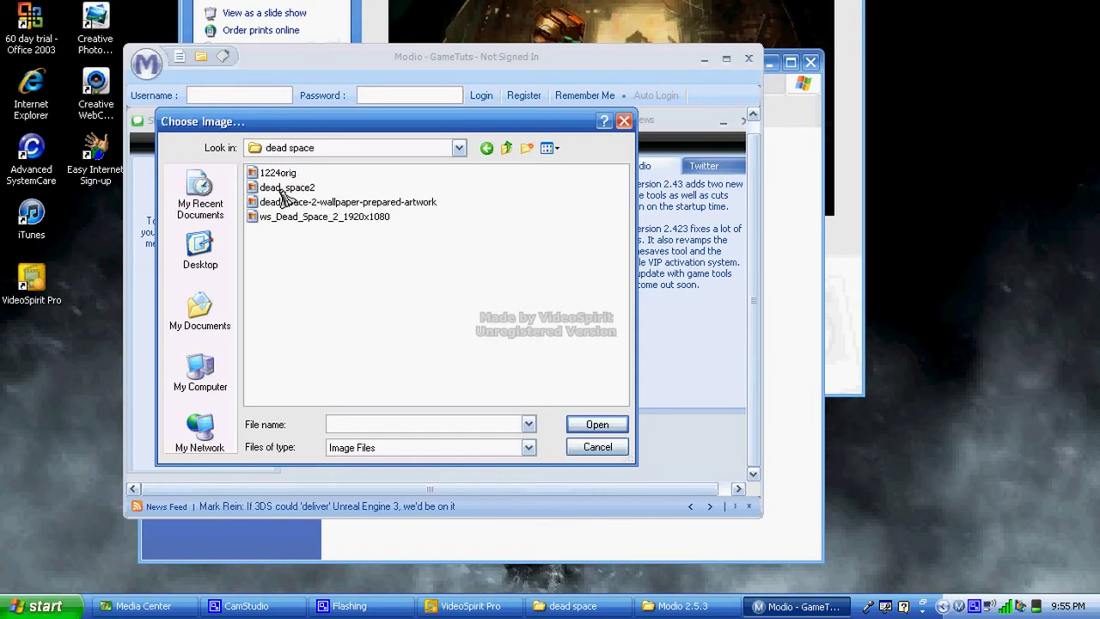
click(286, 209)
click(593, 424)
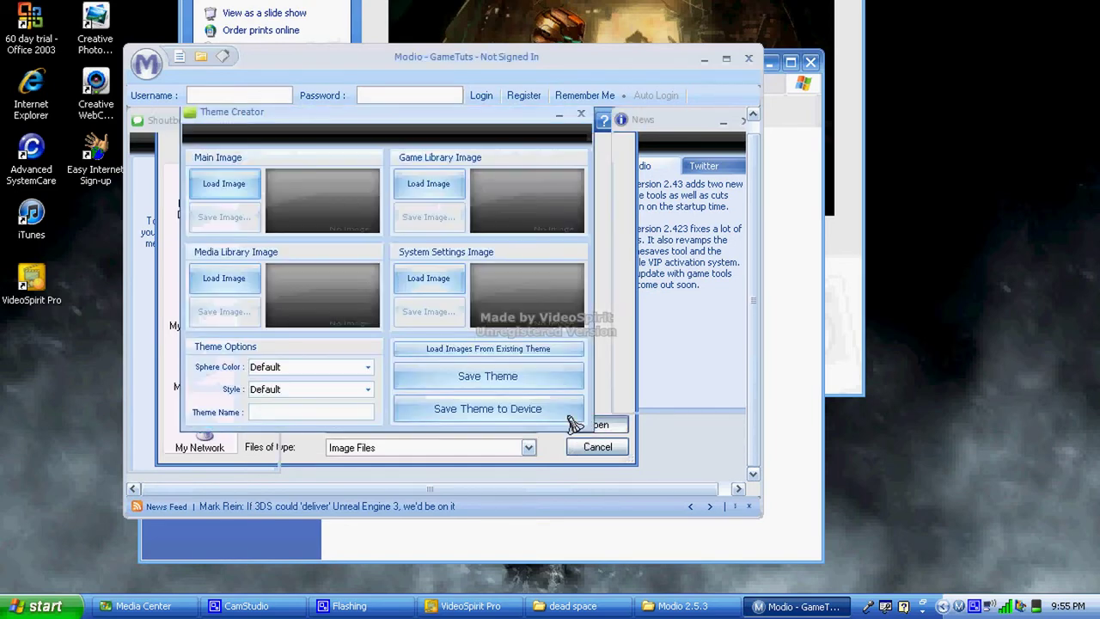
- Load 1224orig, dead_space2 and ws_Dead_Space_2_1920x1080 as the Game Library, Media Library and System Settings images
click(416, 190)
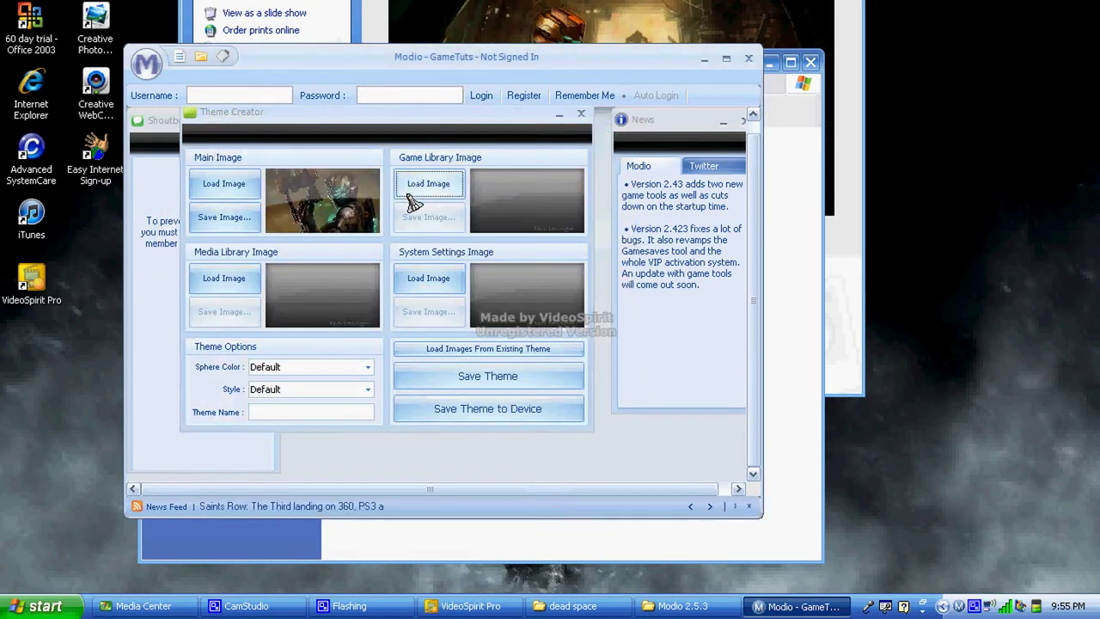
click(273, 172)
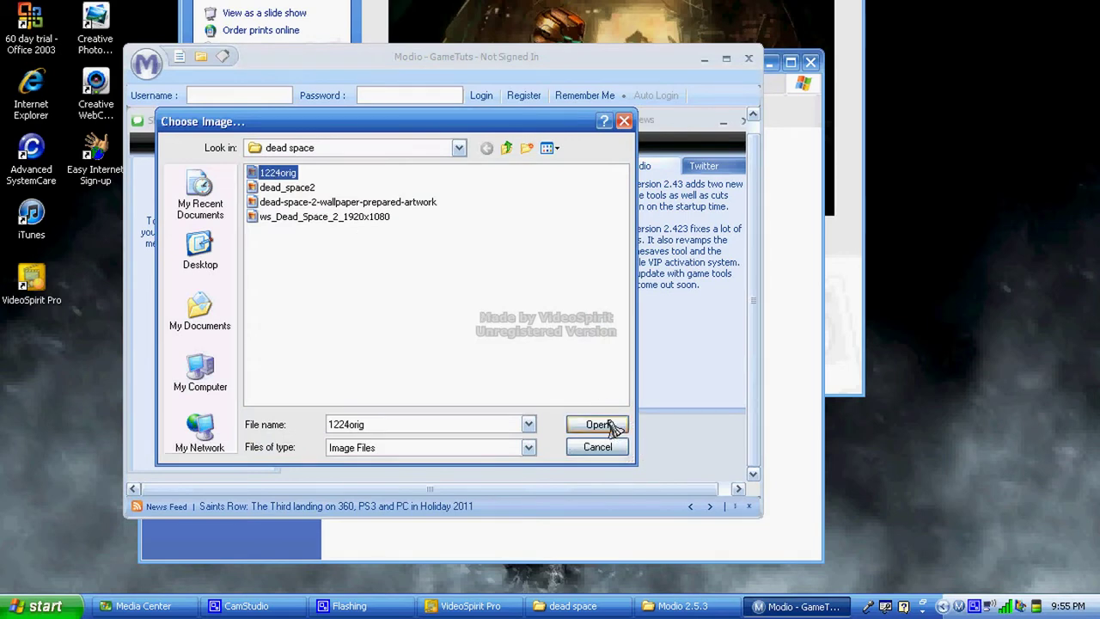
click(601, 425)
click(225, 281)
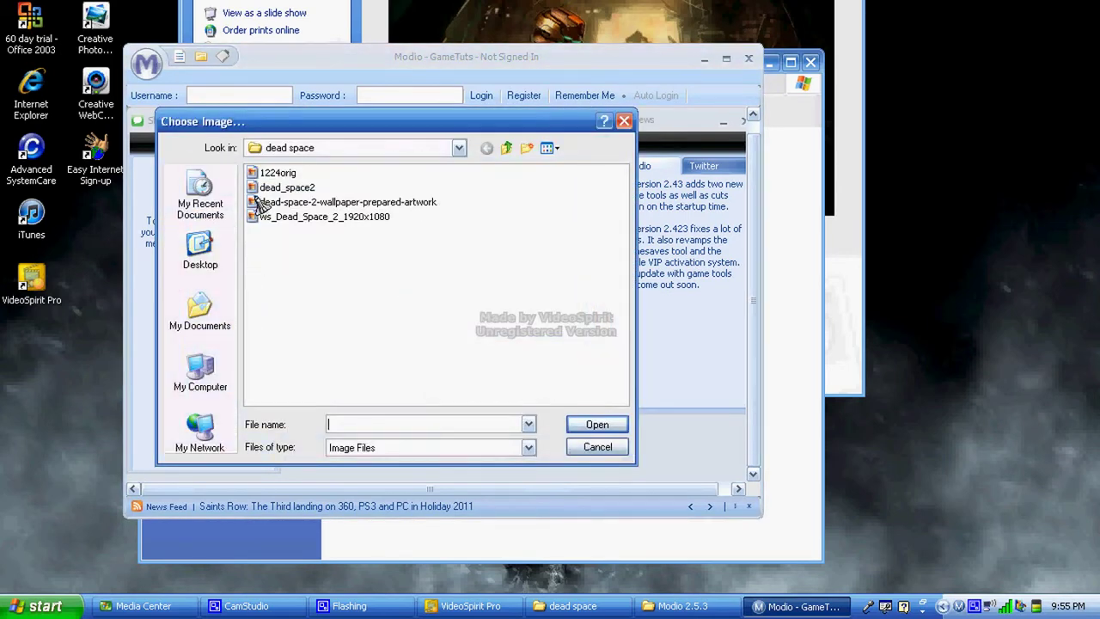
click(284, 187)
click(593, 425)
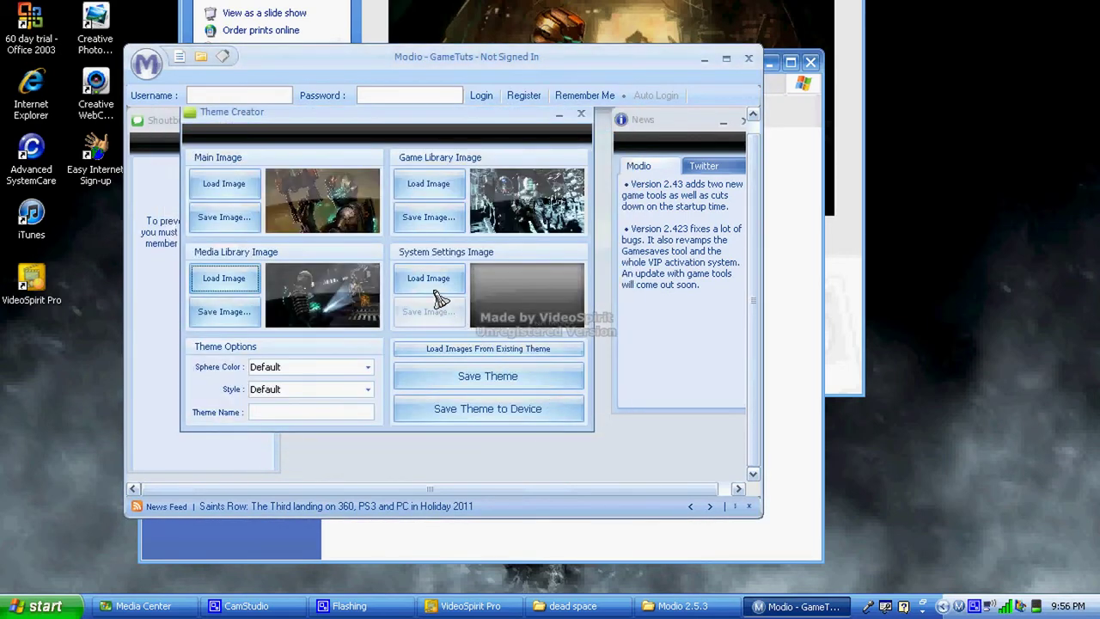
click(434, 292)
click(320, 218)
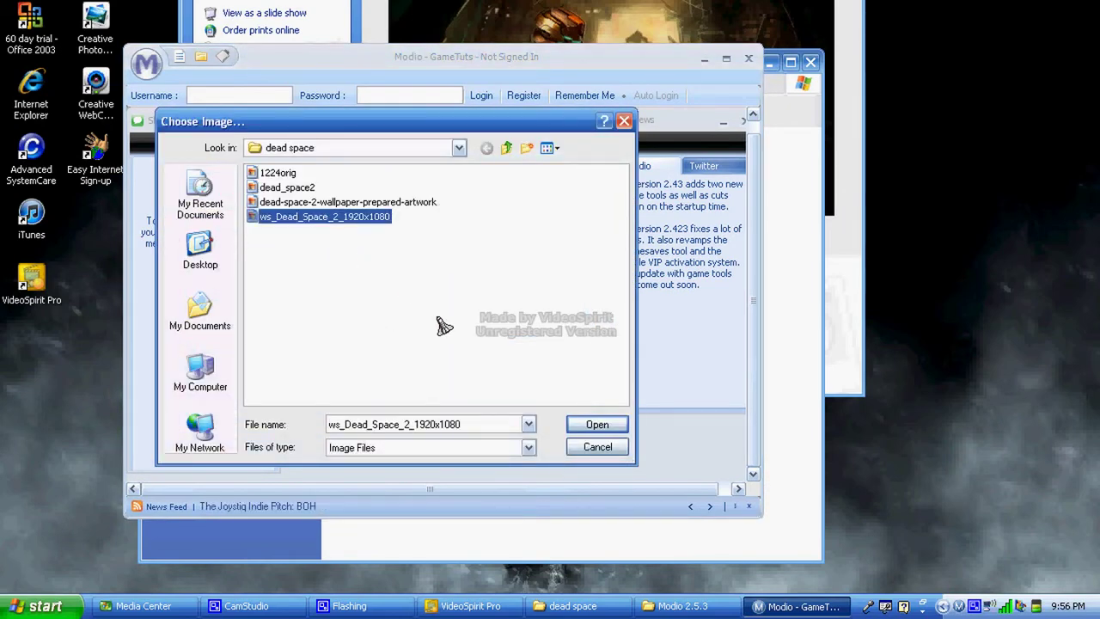
click(597, 426)
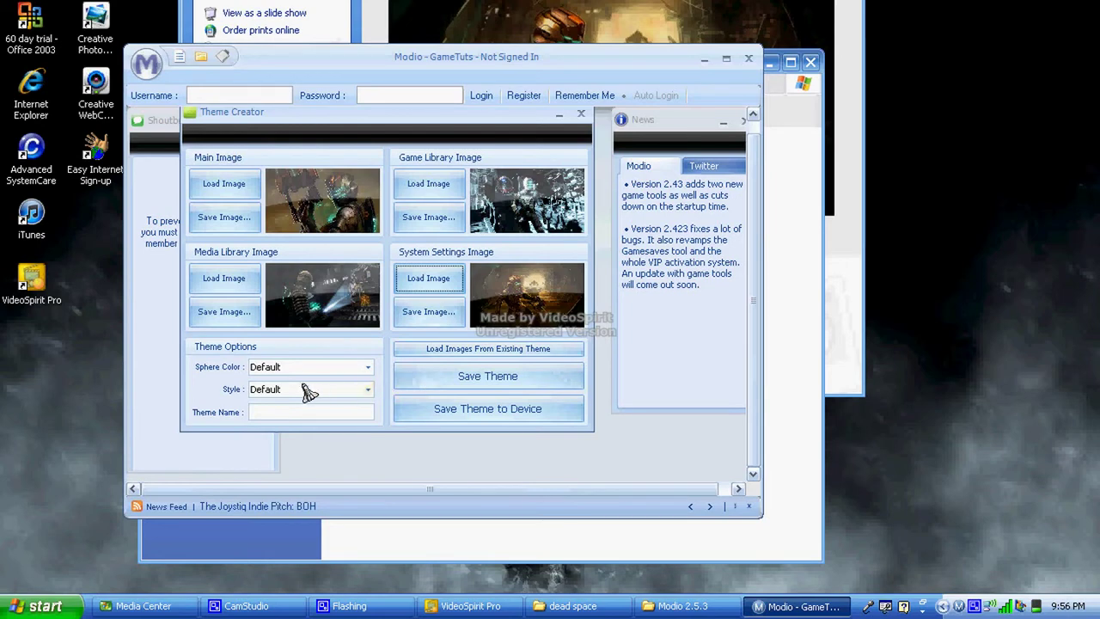
click(345, 368)
- Set sphere colour GrayBlue and style Dark, and enter the theme name 'Dead Space Theme'
scroll(348, 426, down, 1)
scroll(330, 446, down, 3)
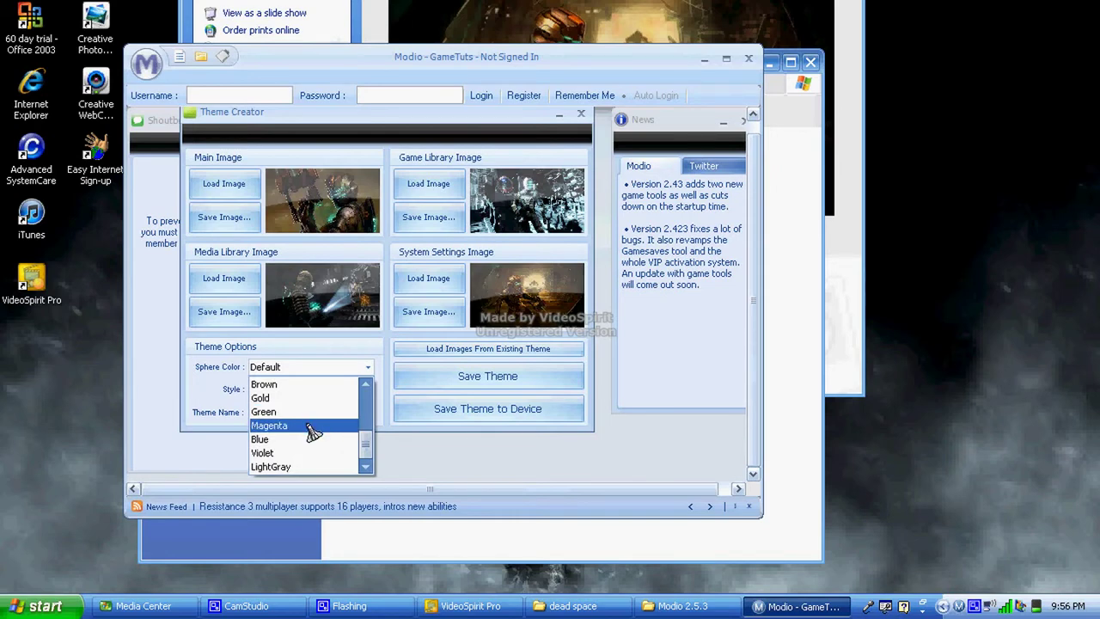
scroll(303, 406, up, 1)
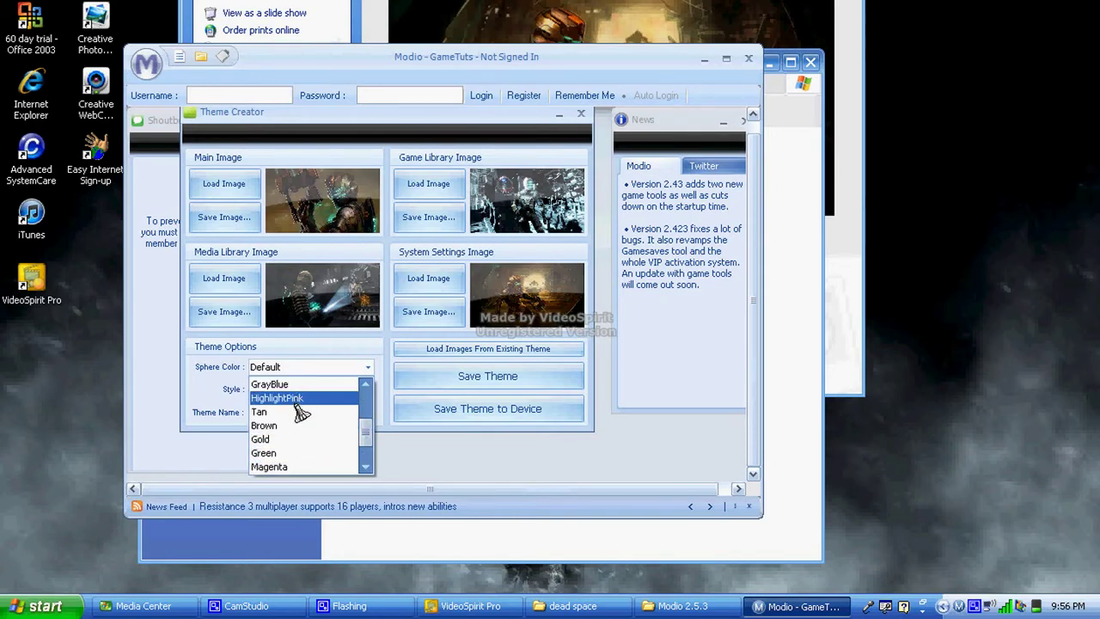
click(322, 384)
click(344, 389)
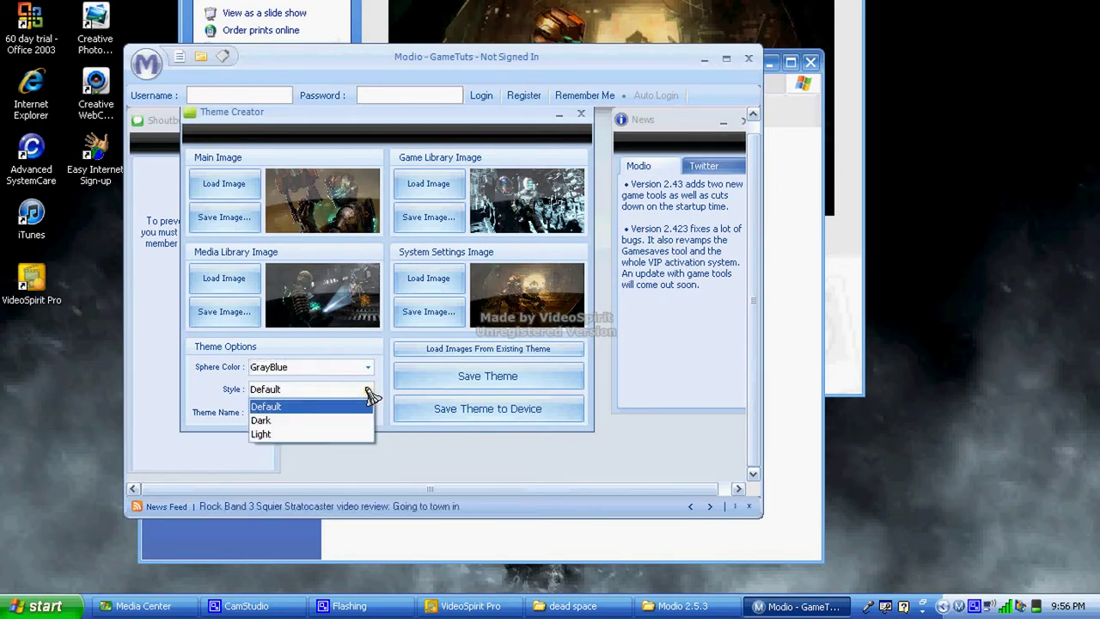
click(343, 423)
click(325, 415)
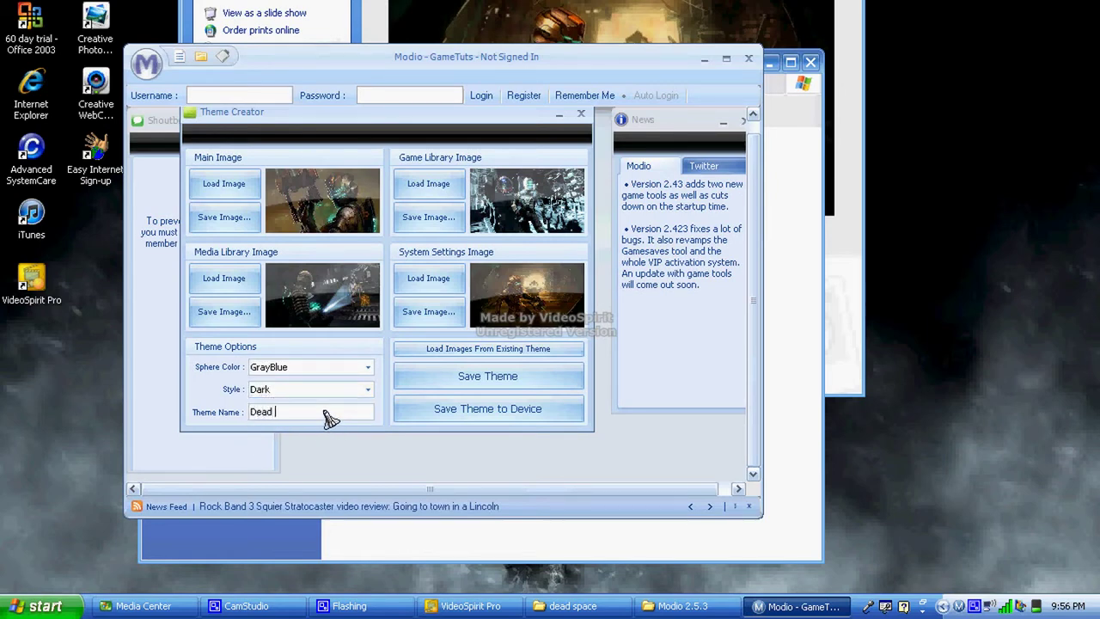
text(Dead Space Theme)
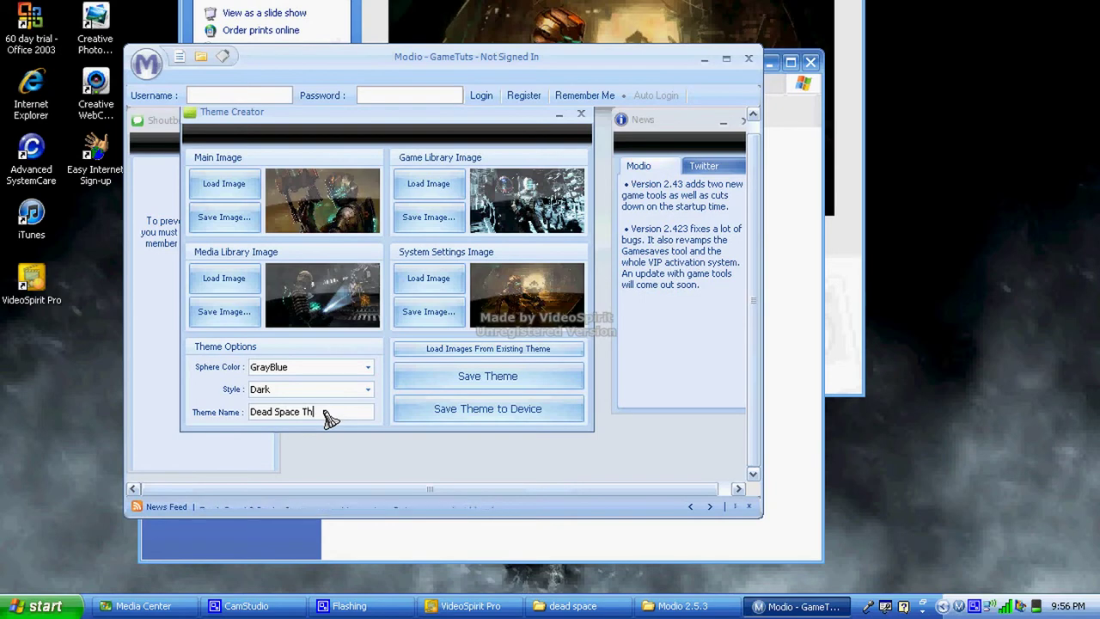
- Start saving the theme and browse up to Themes, then into Final Themes > Put on Xbox
click(504, 384)
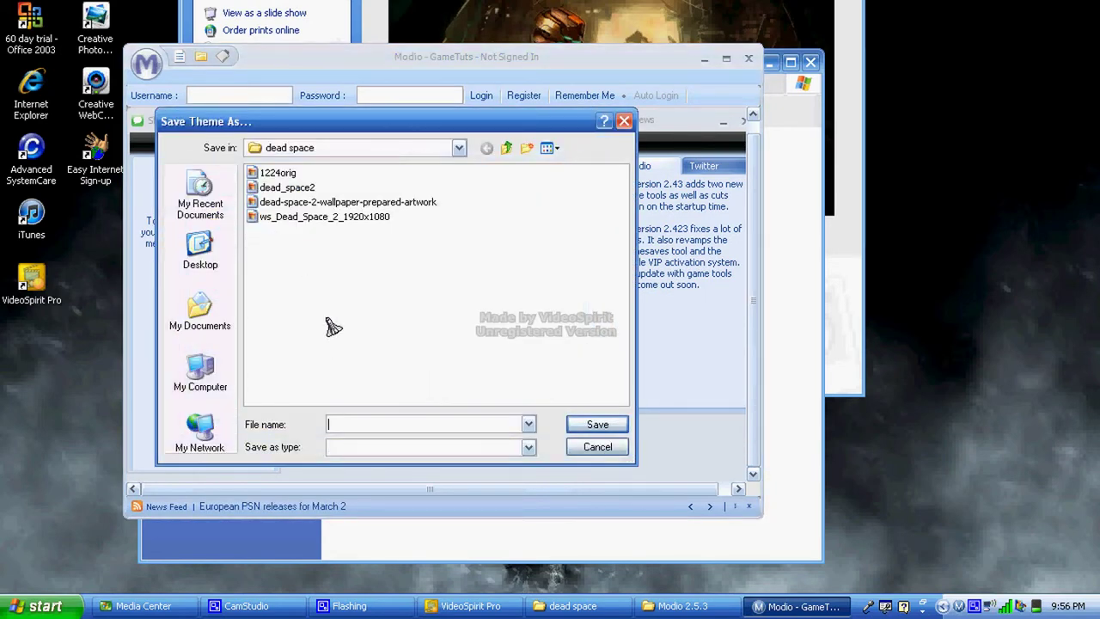
click(506, 147)
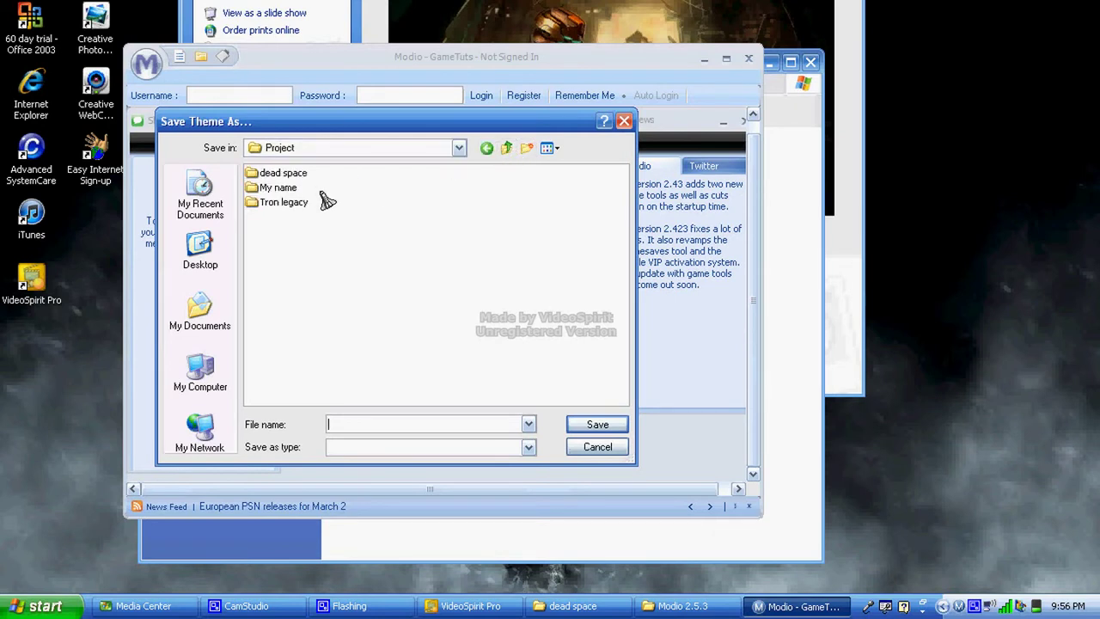
click(506, 150)
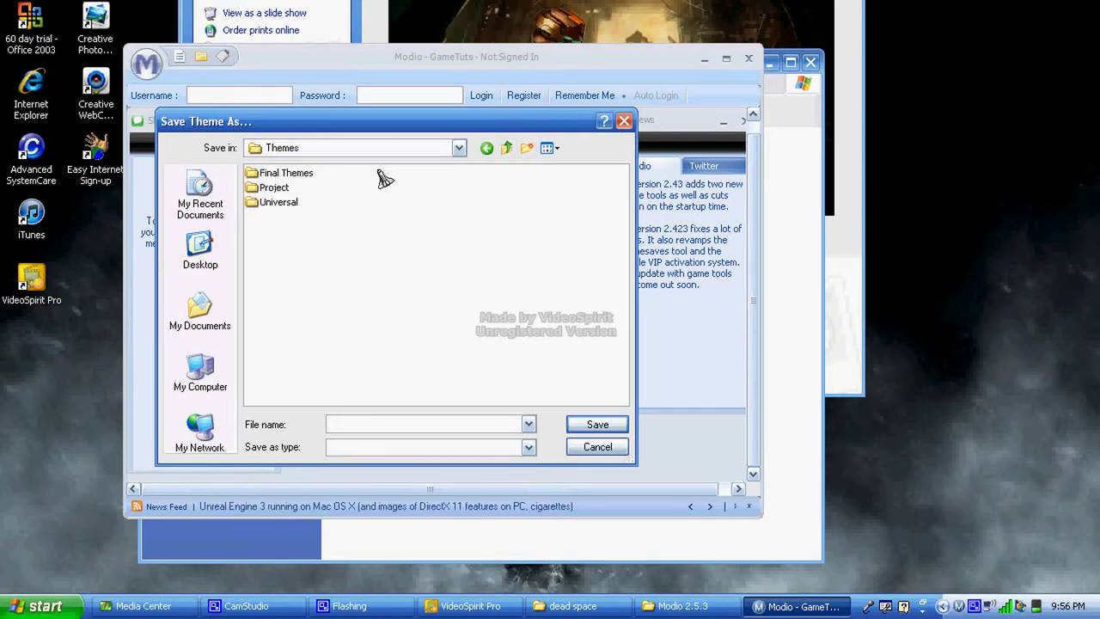
double_click(283, 175)
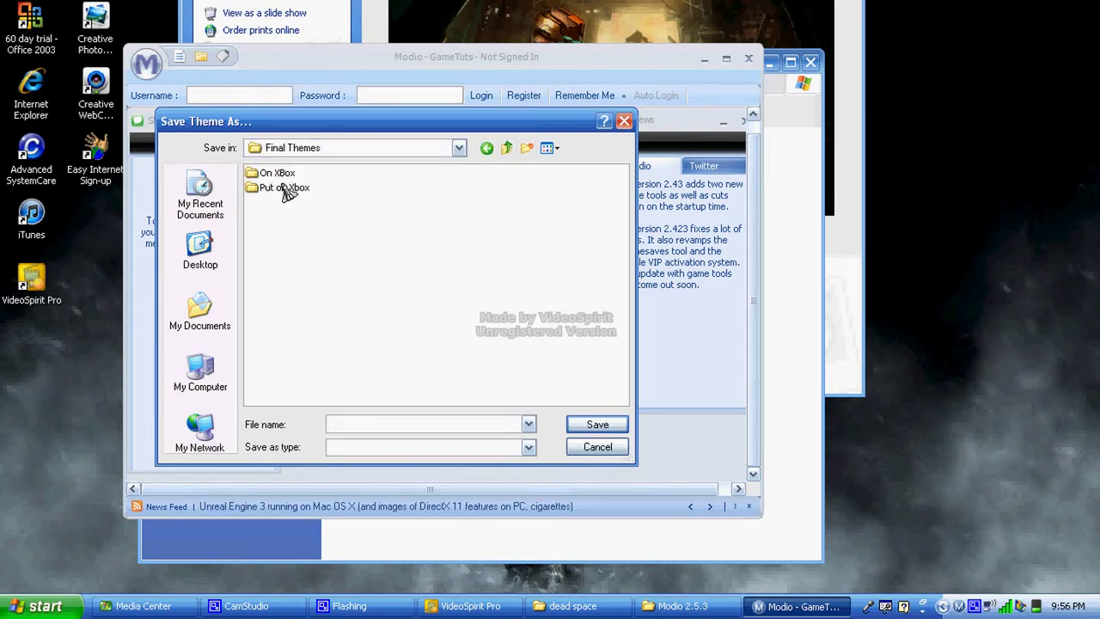
double_click(286, 188)
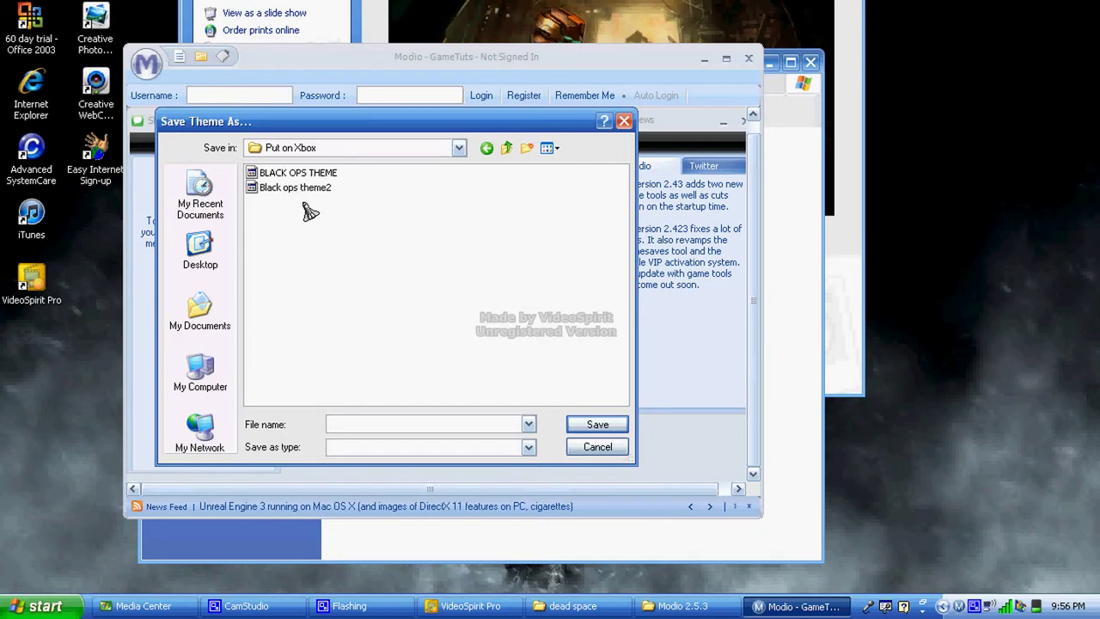
- Save the file as 'dead space theme', acknowledge the success message, and close Theme Creator
click(380, 427)
text(dead space)
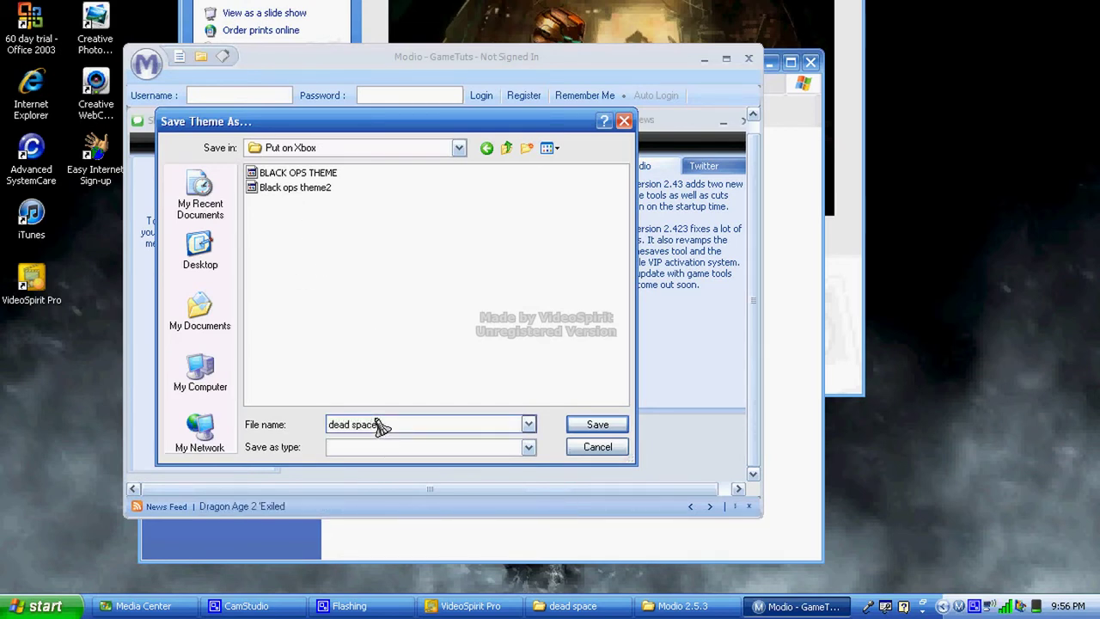
text( theme)
key(Return)
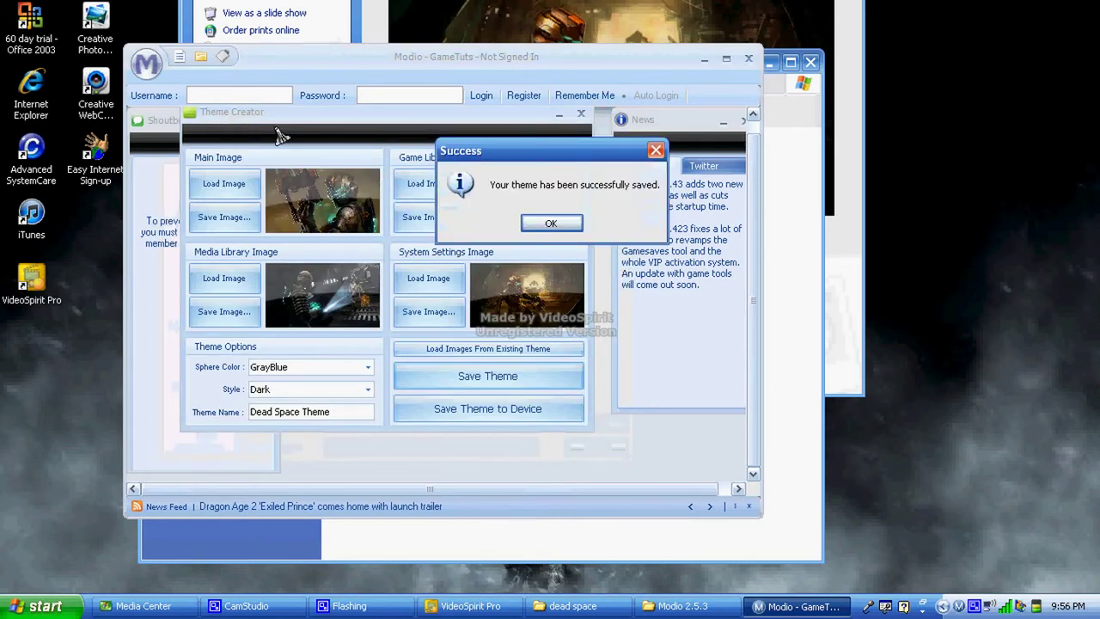
drag(547, 142, 311, 166)
click(331, 239)
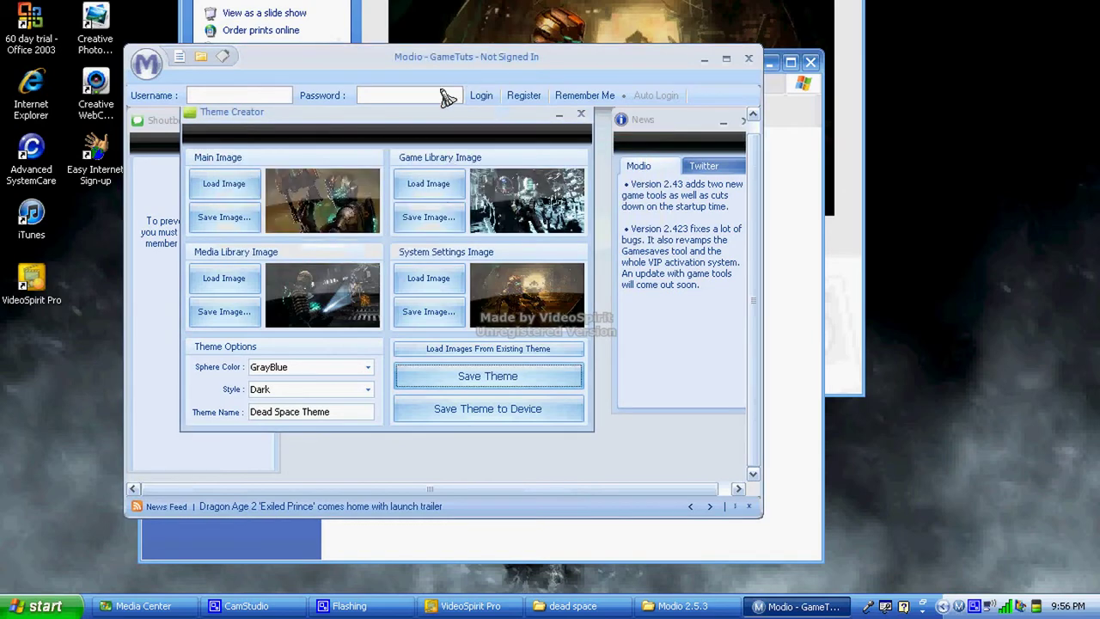
click(580, 114)
- Close the Shoutbox and News panels and load the connected Xbox 360 drive in Explore my Device
click(267, 122)
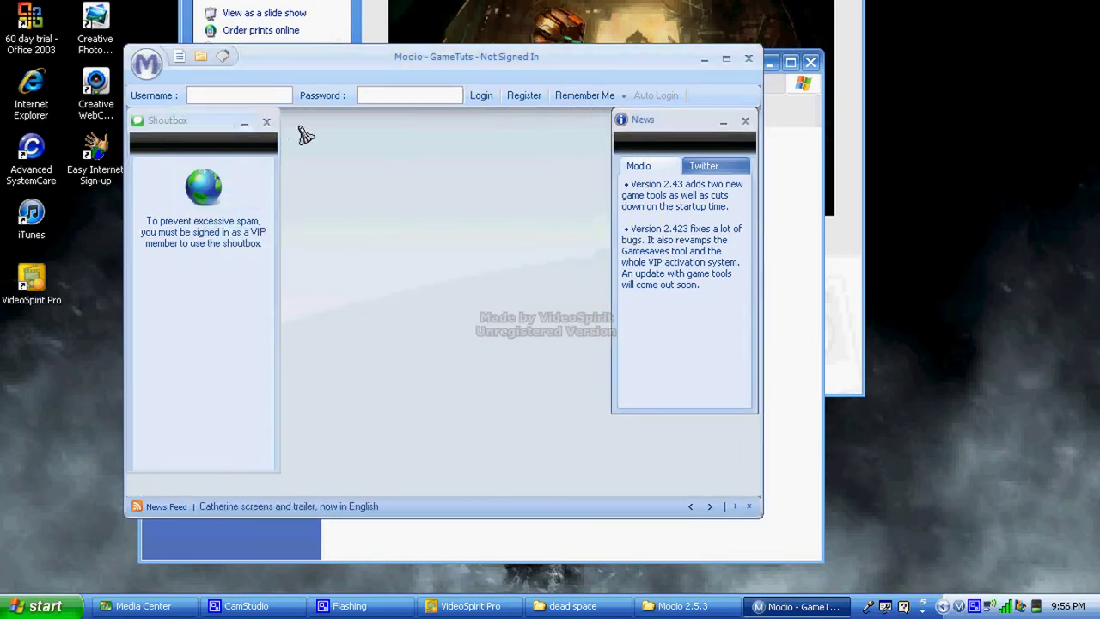
click(753, 121)
click(146, 63)
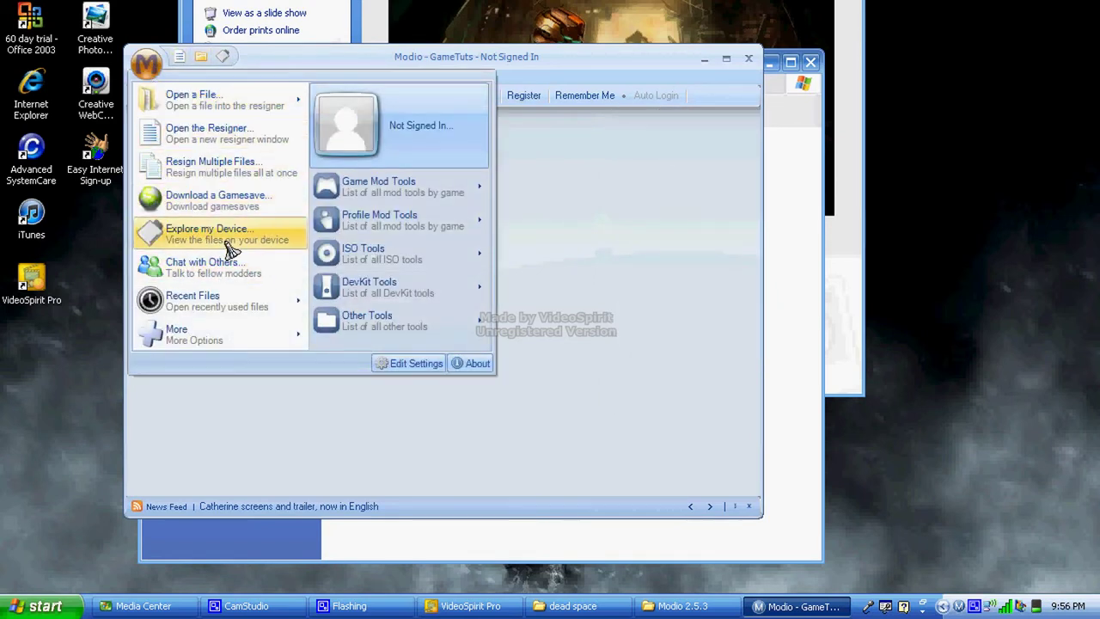
click(226, 246)
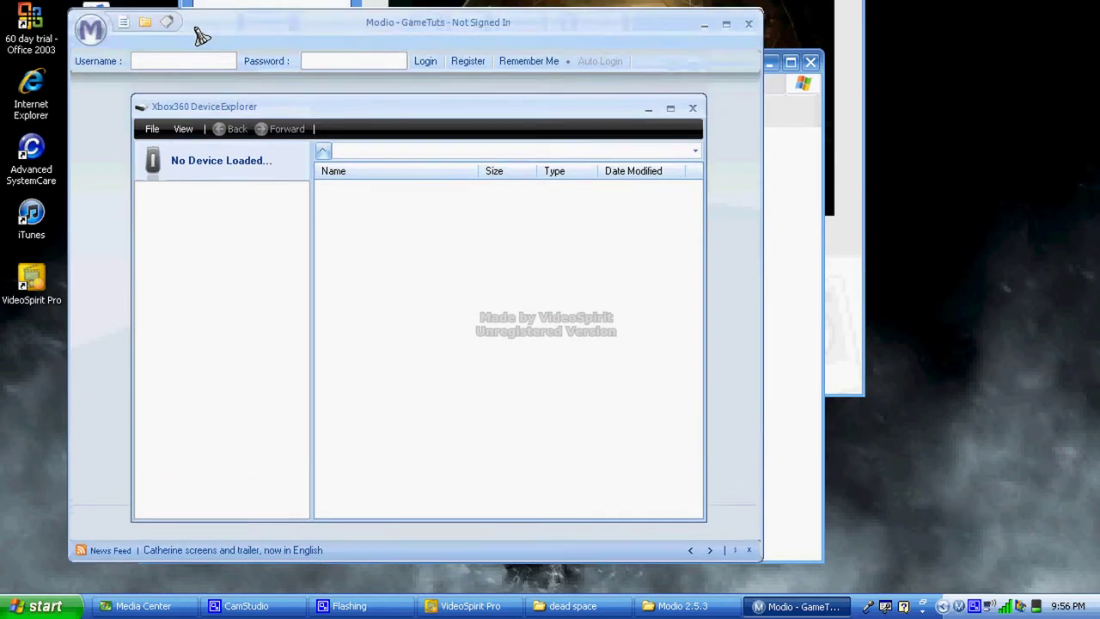
click(182, 168)
click(221, 189)
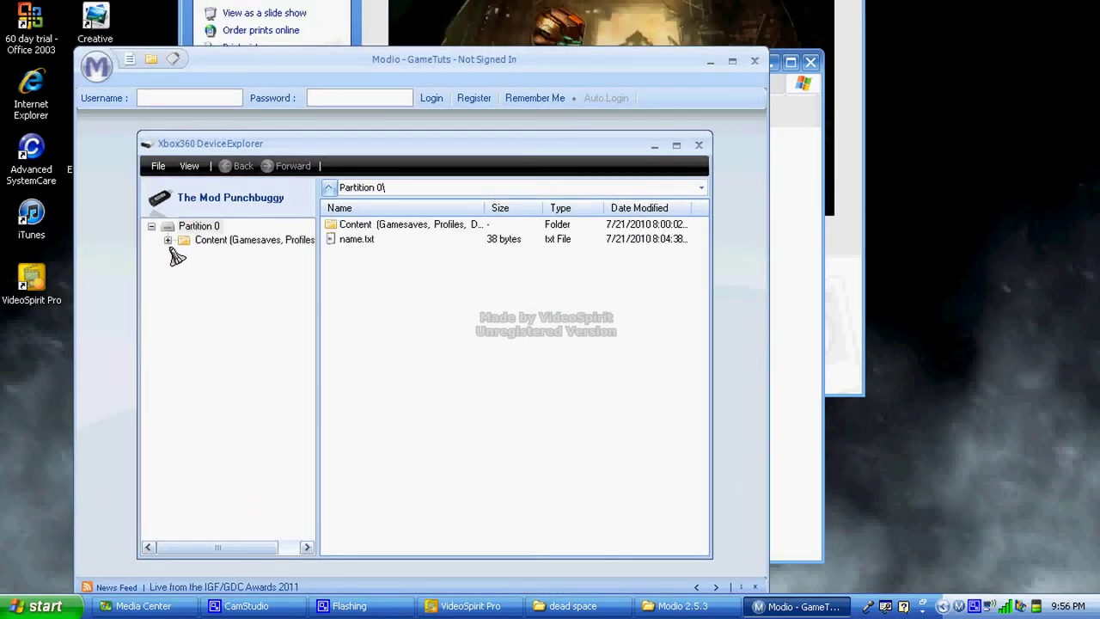
- Expand Partition 3's Content > Downloads folders down to the Xbox 360 Dashboard folder 000F0000
click(169, 241)
click(184, 267)
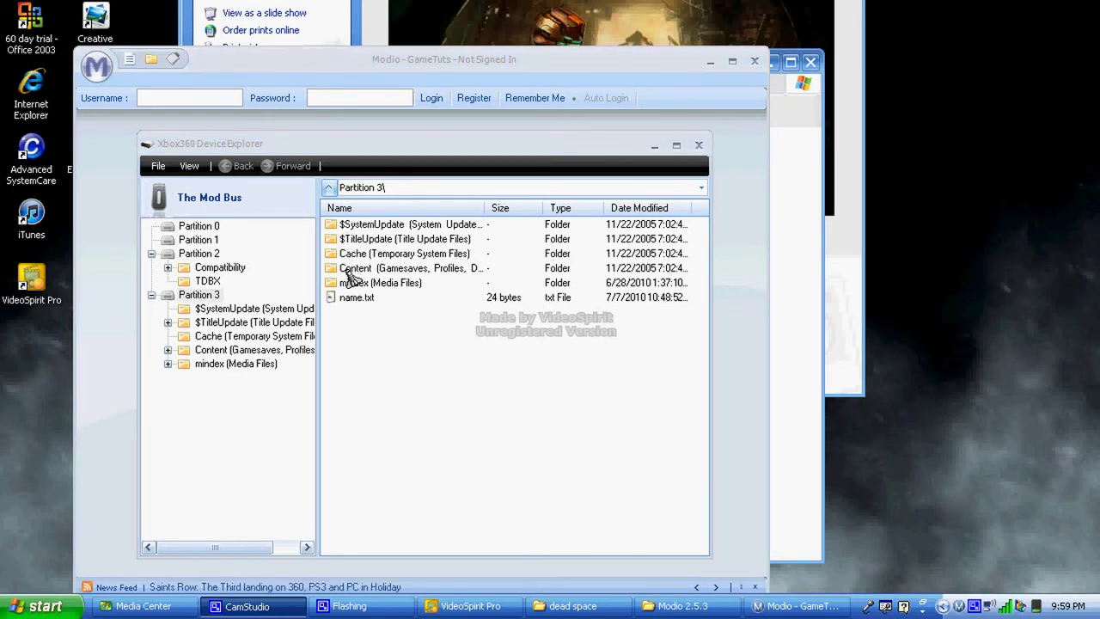
click(169, 350)
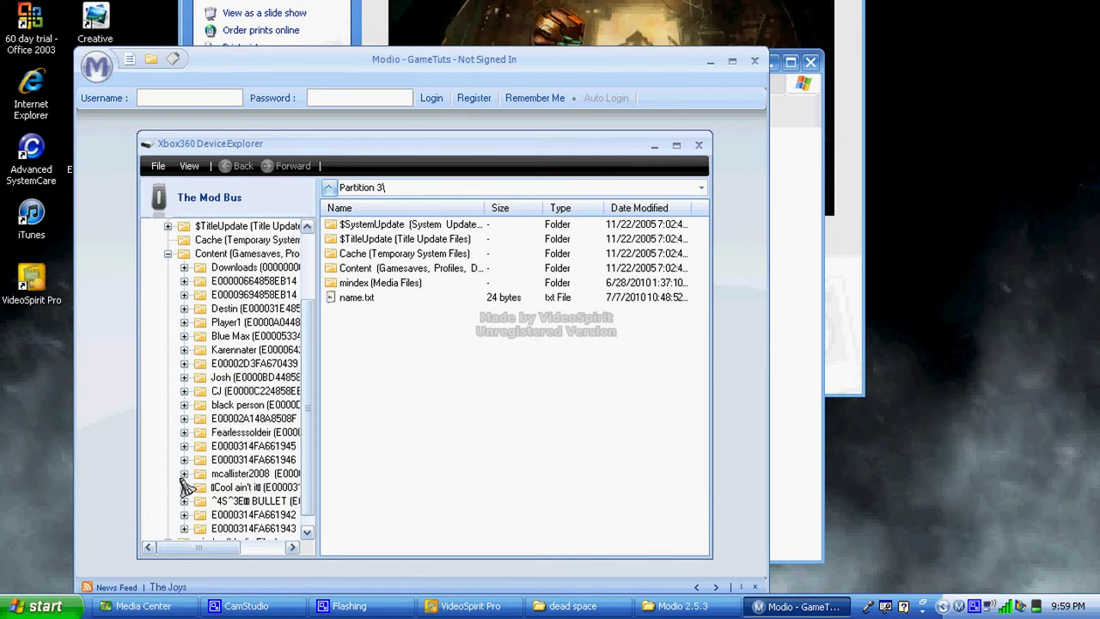
scroll(189, 507, down, 1)
scroll(189, 507, up, 3)
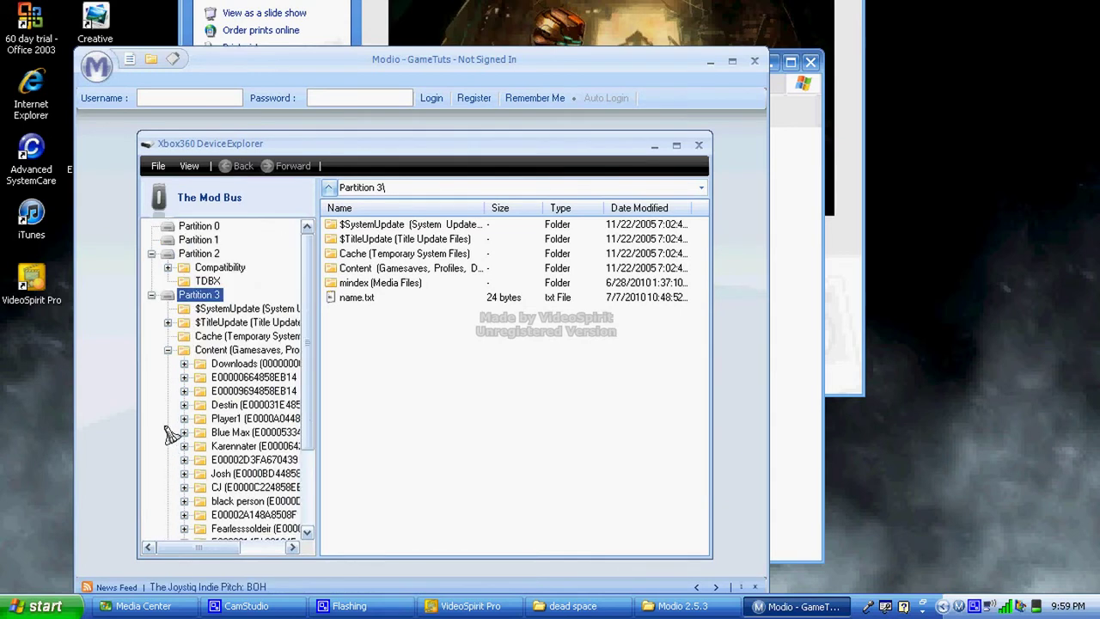
click(183, 364)
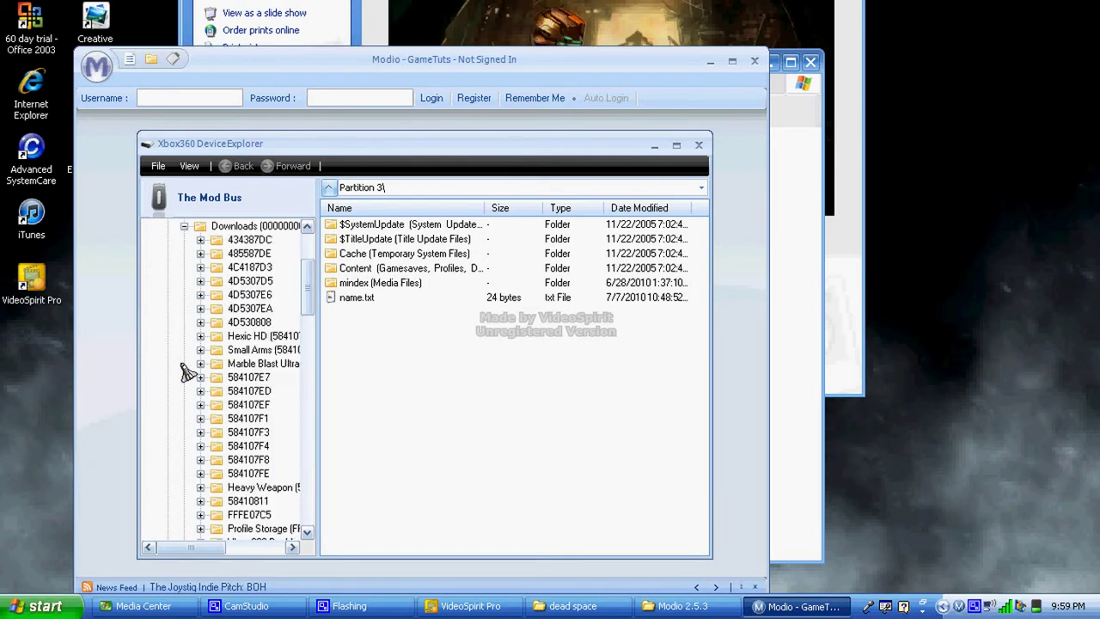
scroll(204, 383, down, 2)
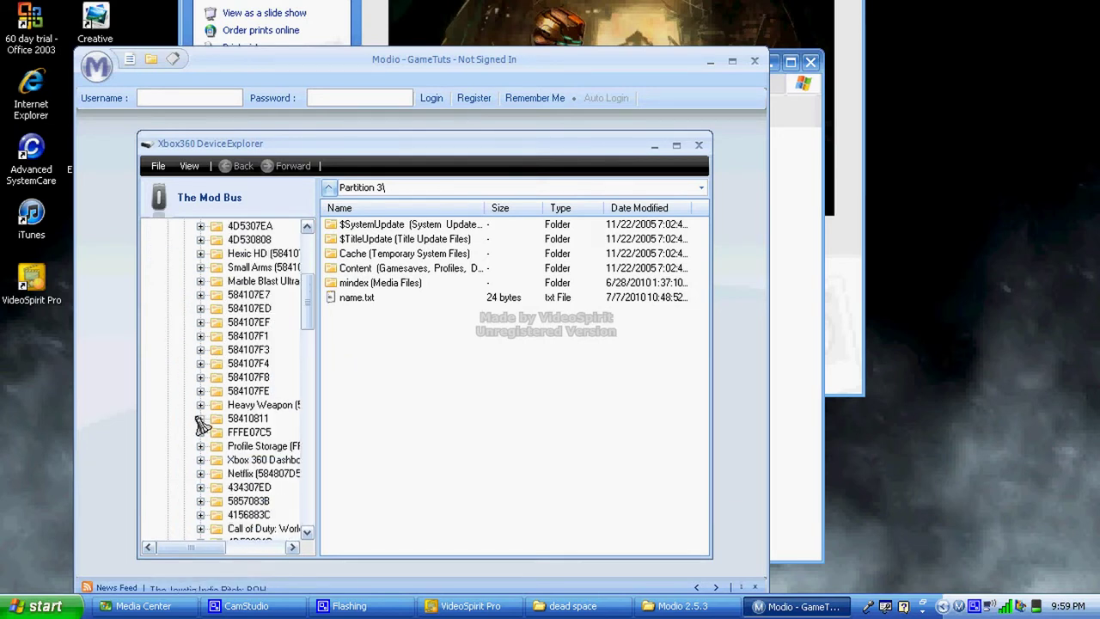
click(201, 461)
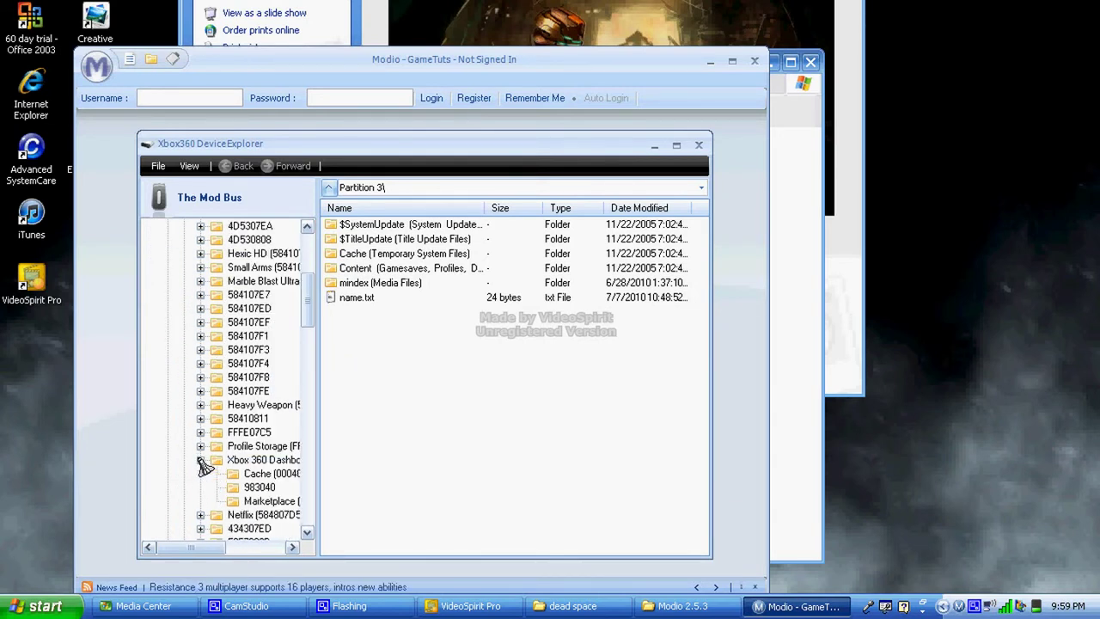
click(245, 488)
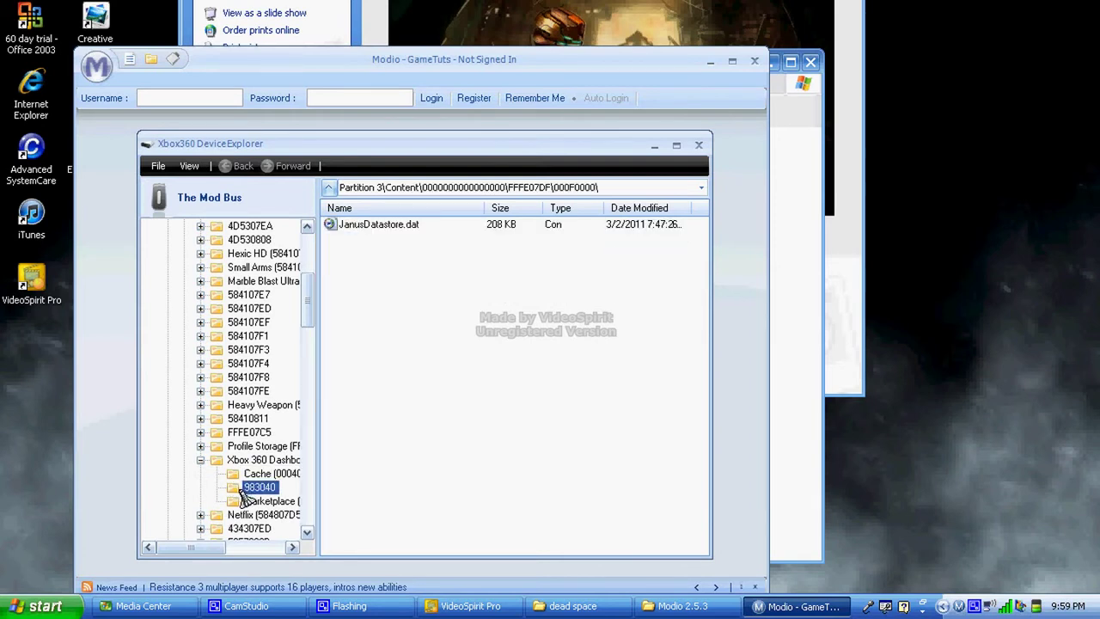
click(200, 461)
- Show the drive's Skins folder under Profile Storage, then minimize Device Explorer and Modio
click(201, 446)
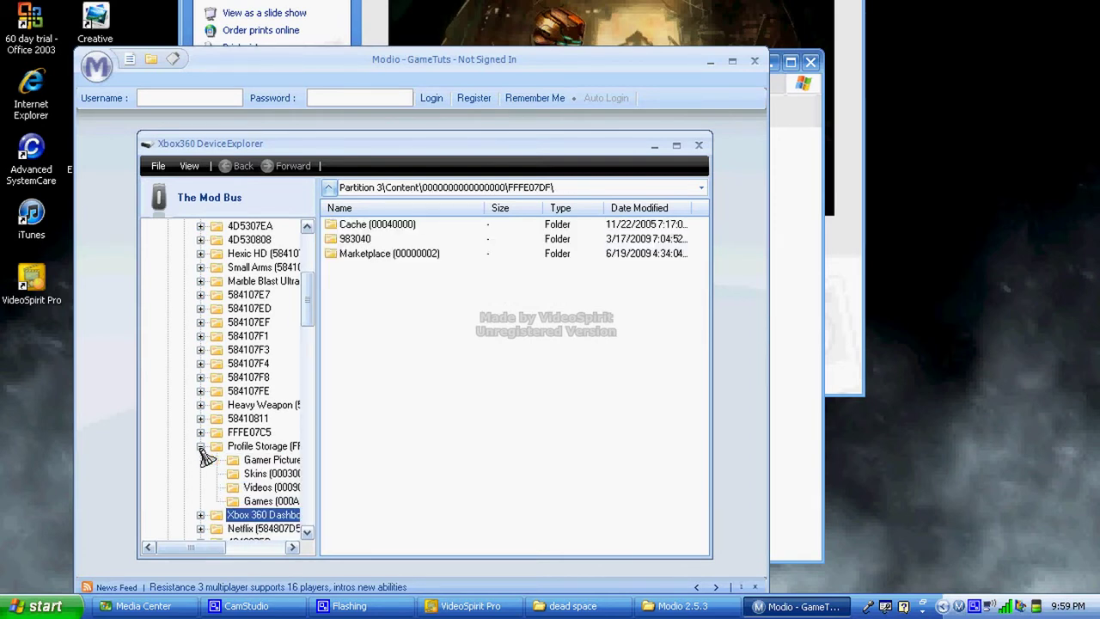
click(252, 487)
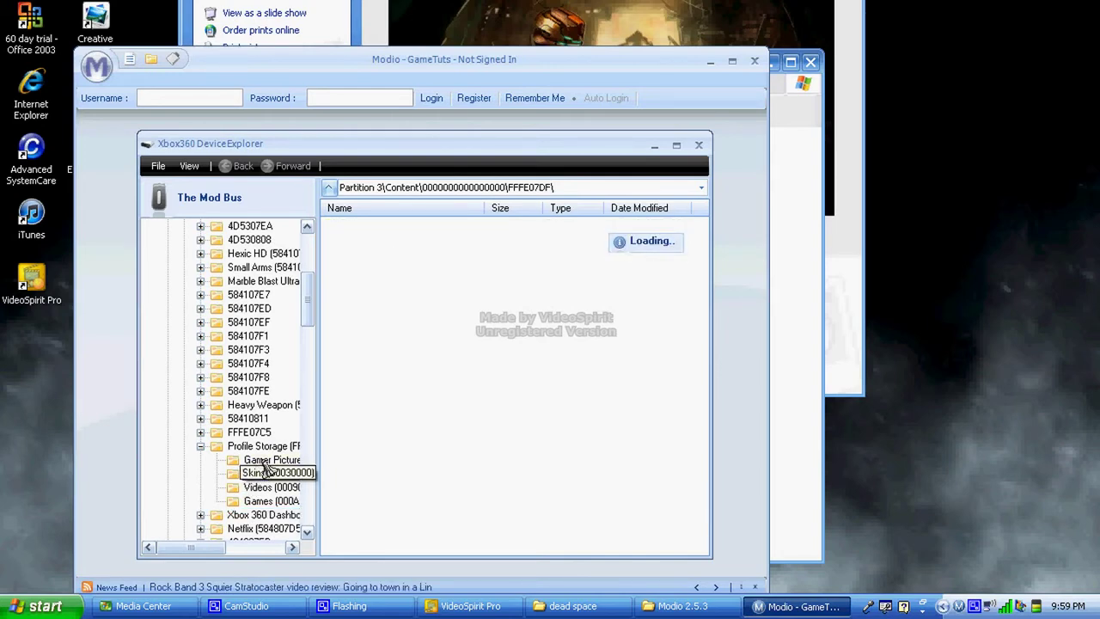
drag(272, 146, 244, 133)
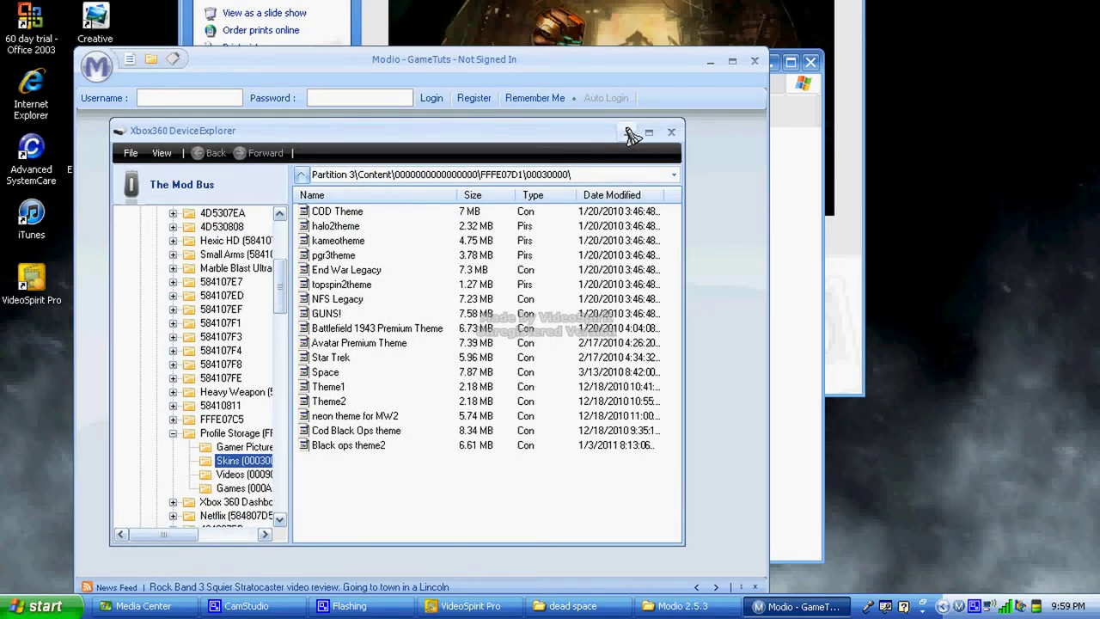
click(629, 134)
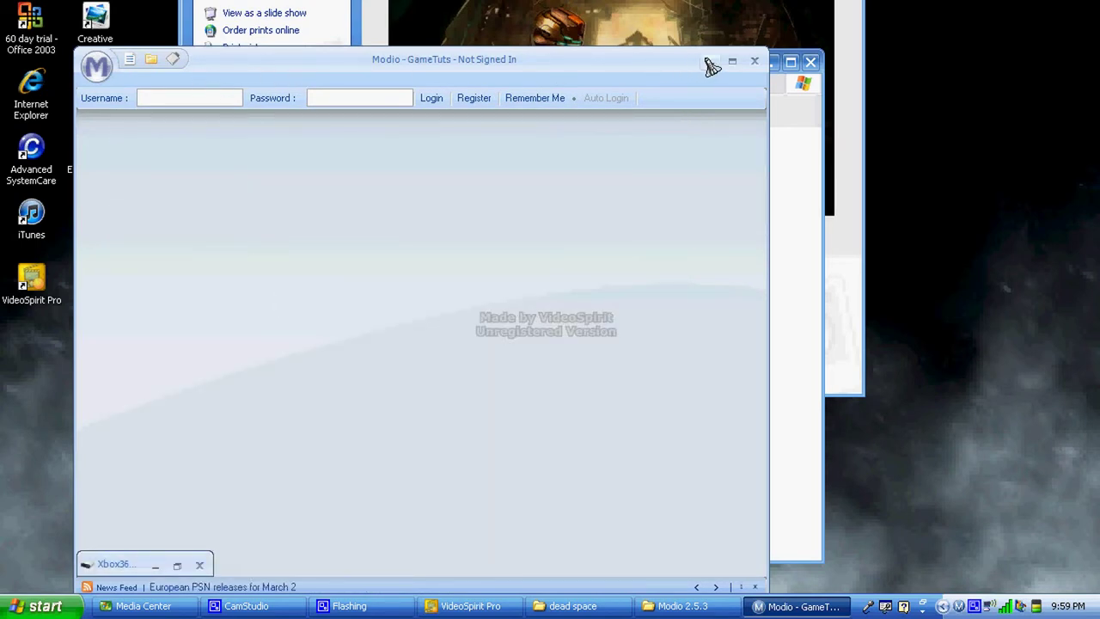
click(707, 62)
drag(313, 61, 326, 68)
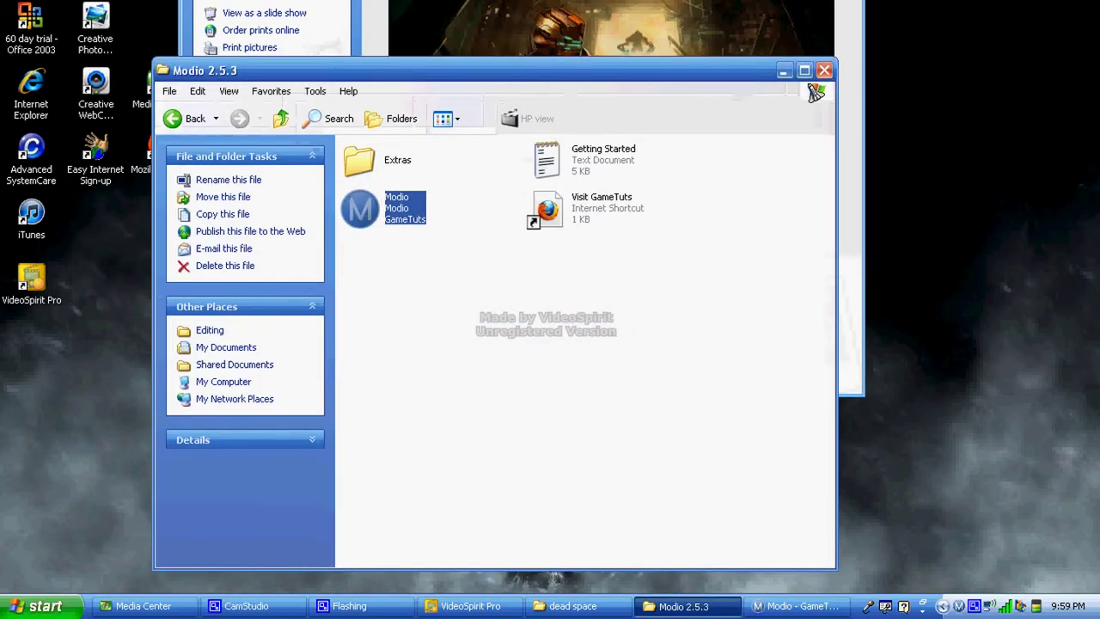
- Close the Modio 2.5.3 window and browse Explorer up to Themes, then Final Themes > Put on Xbox
click(826, 71)
drag(578, 2, 494, 57)
click(214, 104)
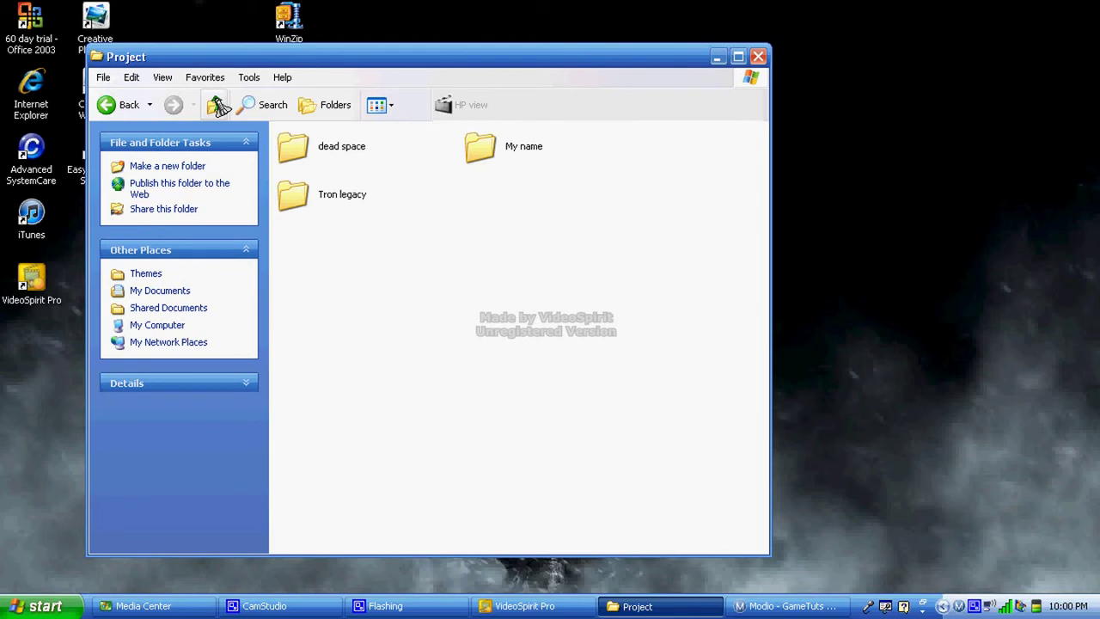
click(214, 104)
double_click(332, 148)
double_click(483, 147)
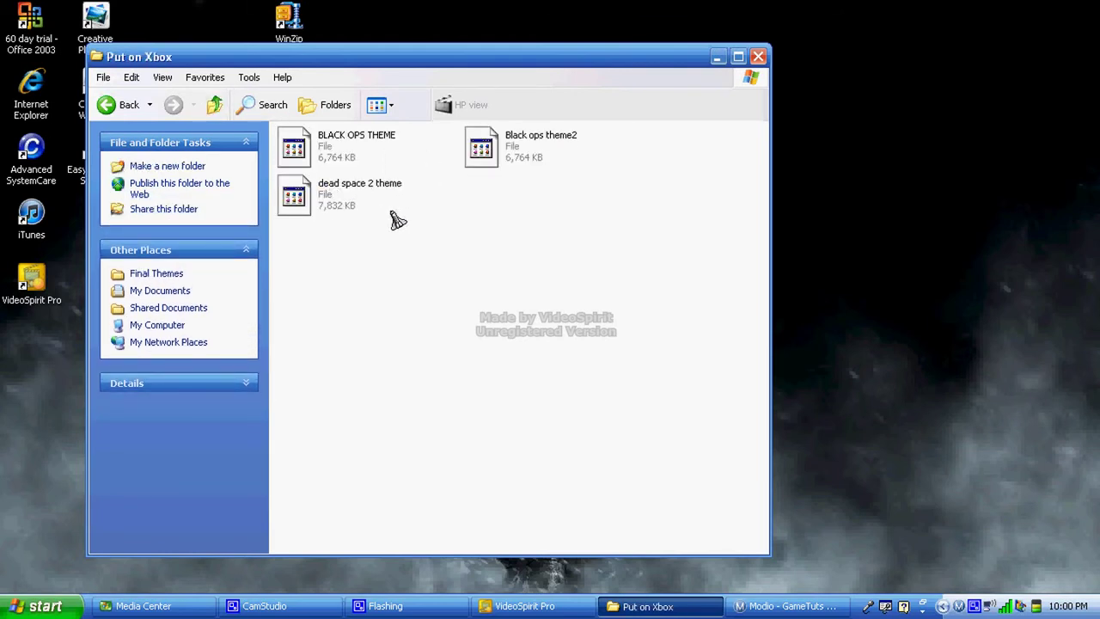
- Check the dead space 2 theme file's options, then bring Modio back to the front
right_click(308, 196)
click(294, 279)
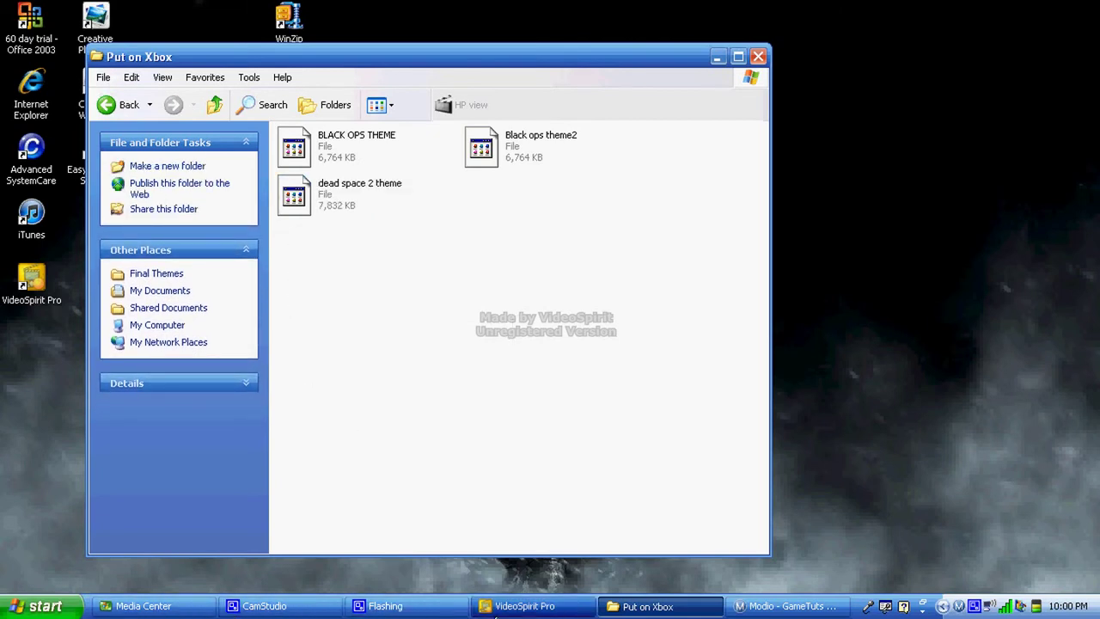
click(787, 606)
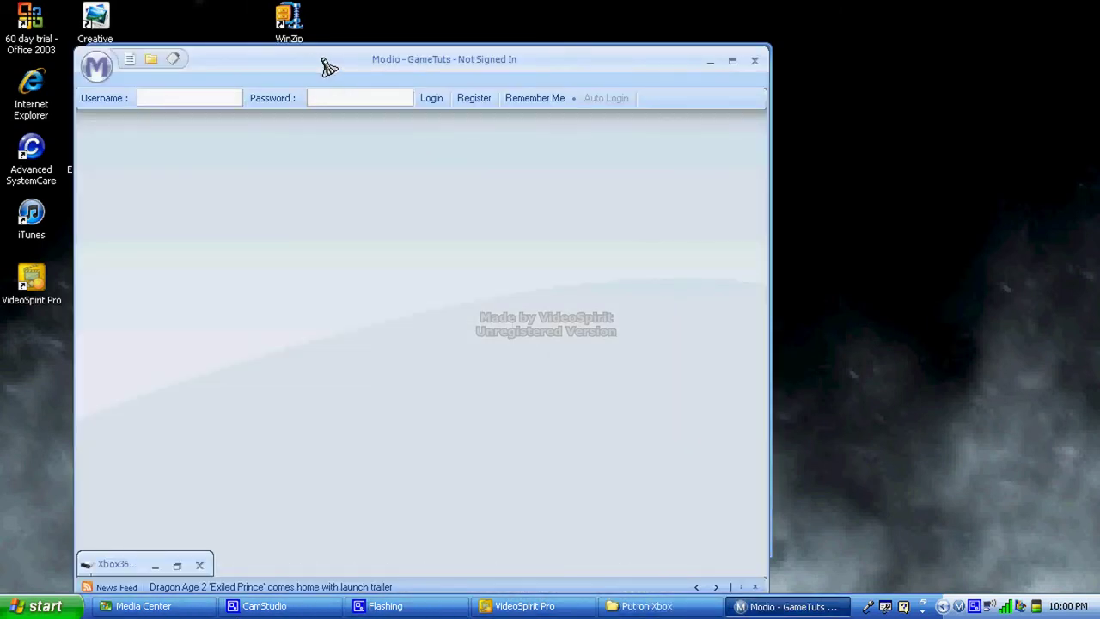
- Arrange the windows and drag the dead space 2 theme from Explorer into the drive's Skins folder
drag(647, 67, 647, 22)
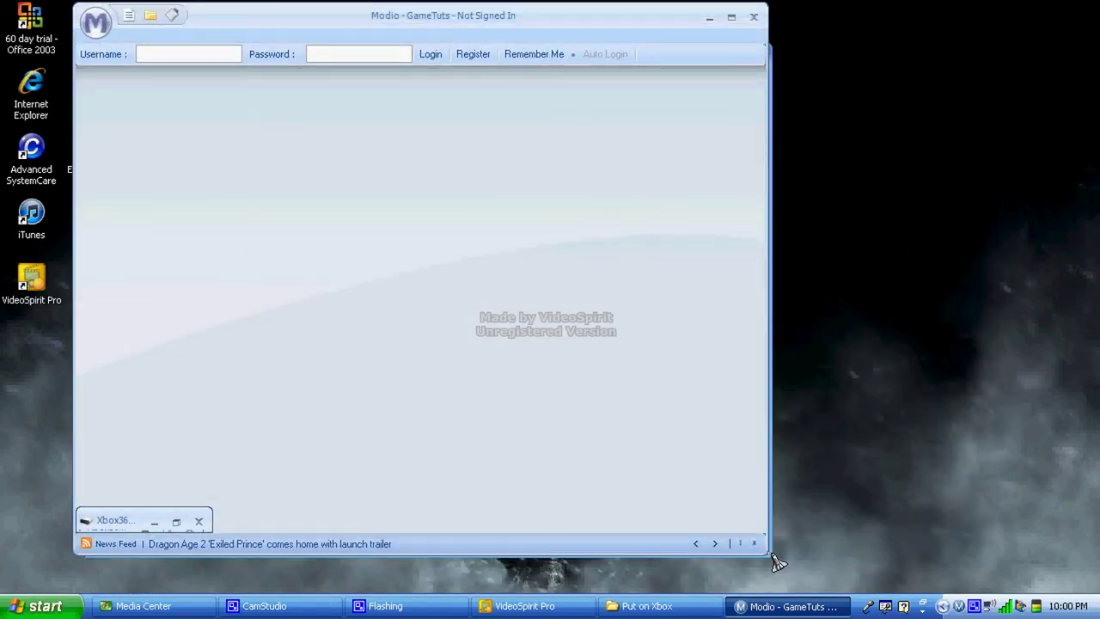
key(alt+Tab)
drag(768, 564, 484, 353)
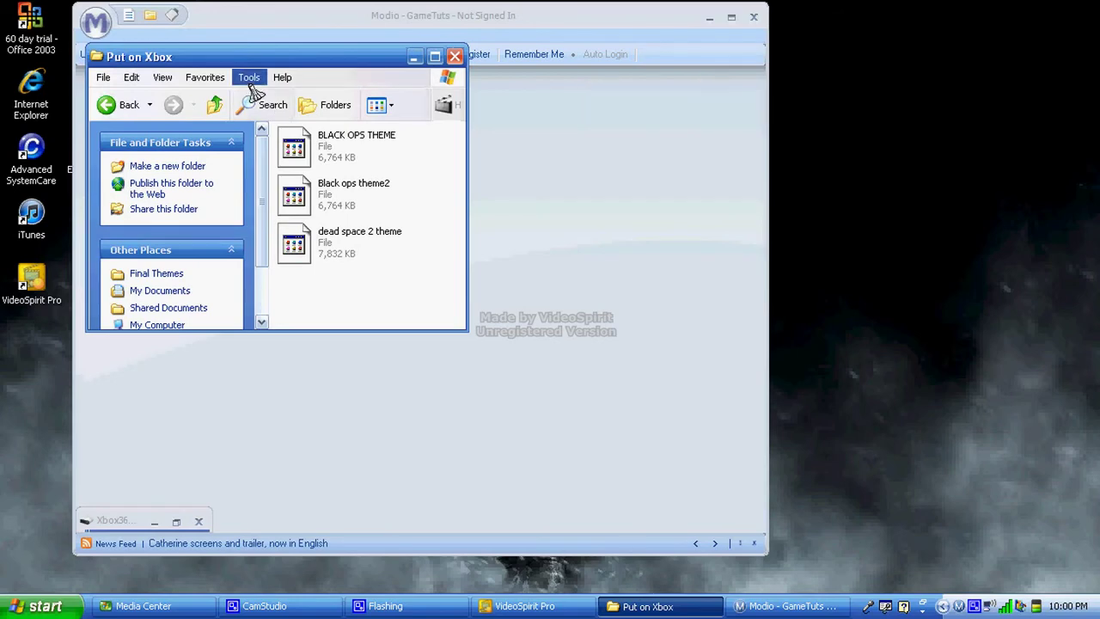
drag(204, 66, 771, 127)
double_click(127, 521)
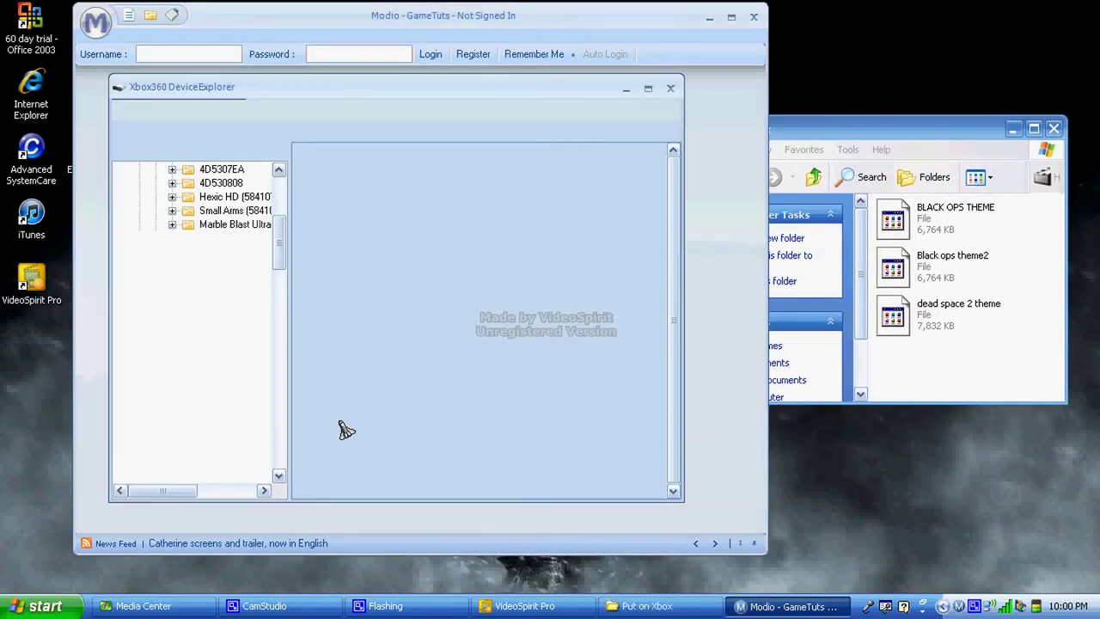
drag(906, 331, 374, 430)
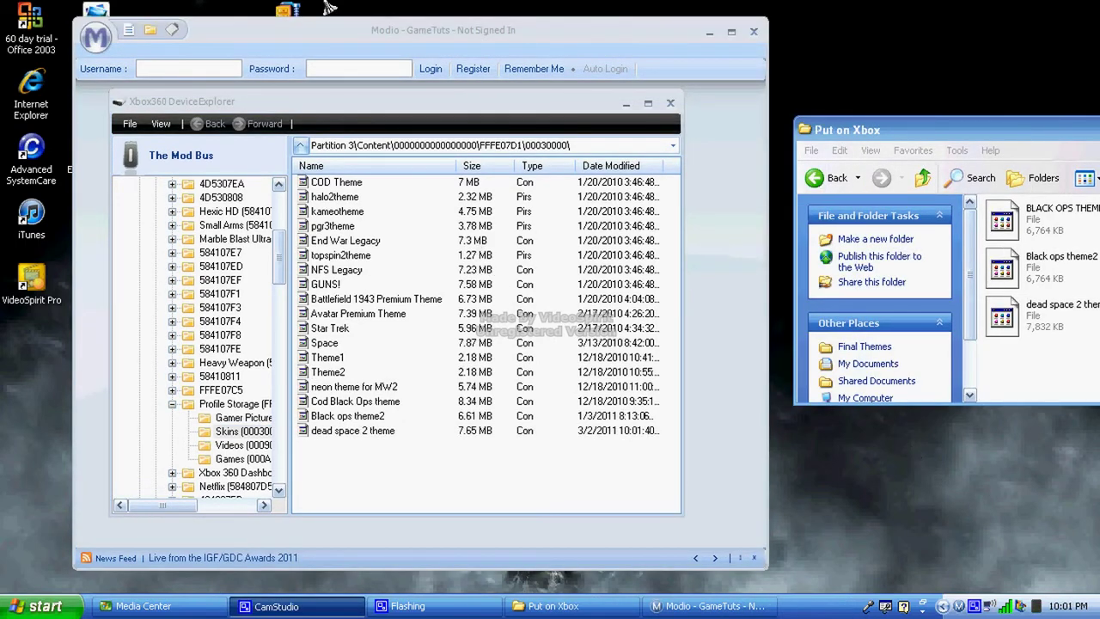
- Verify the 7.65 MB dead space 2 theme in Skins, then unload the drive and close Device Explorer
click(291, 40)
scroll(191, 485, down, 3)
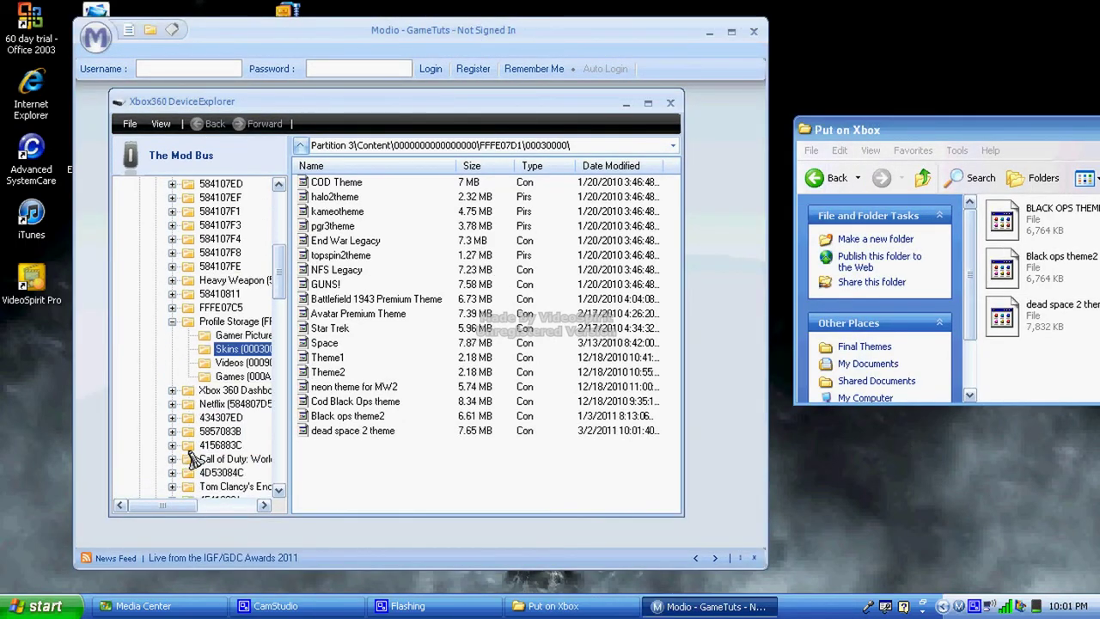
scroll(187, 412, up, 4)
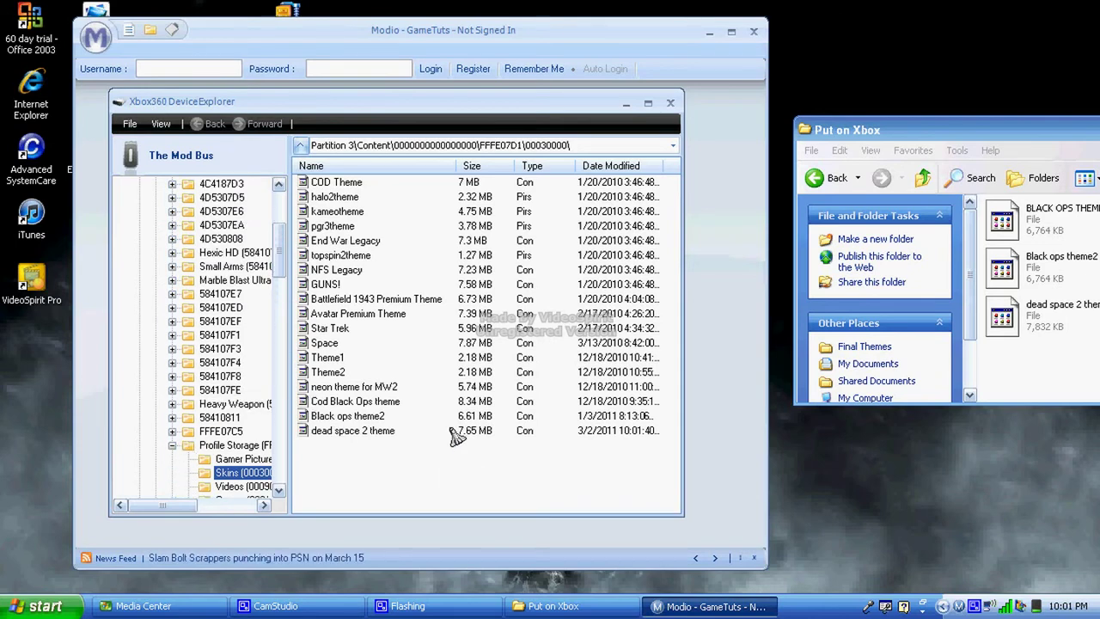
click(347, 433)
click(354, 456)
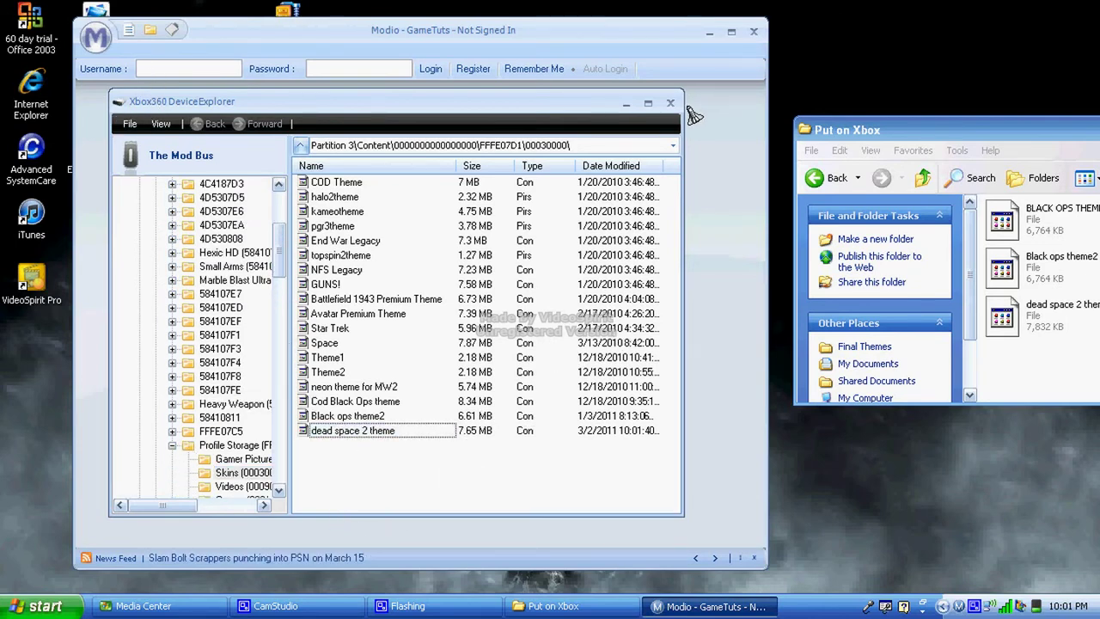
click(130, 124)
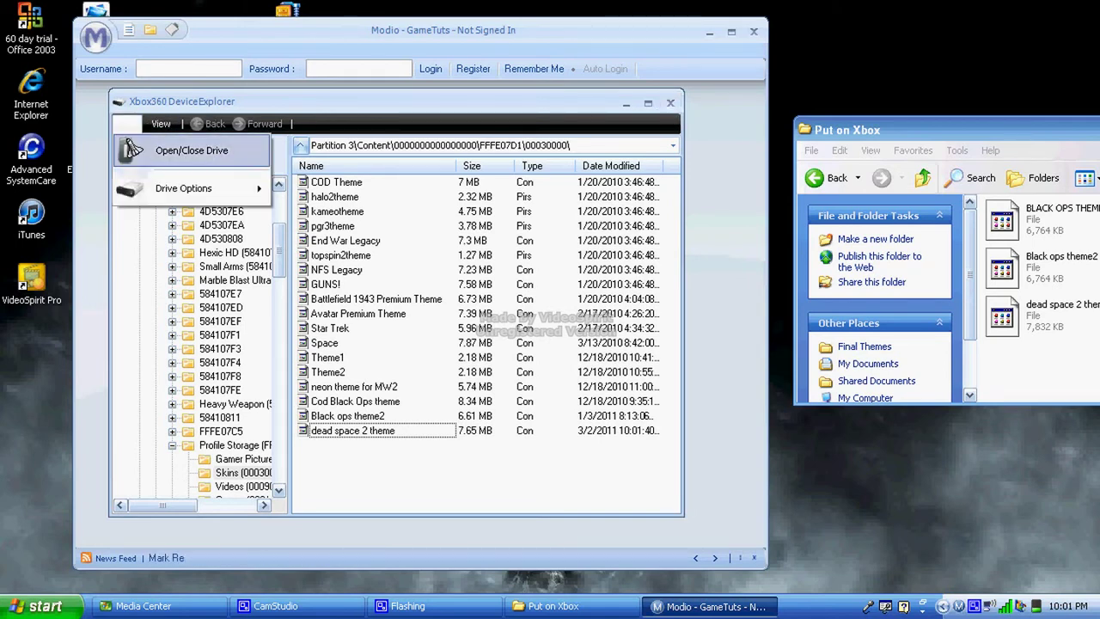
click(138, 156)
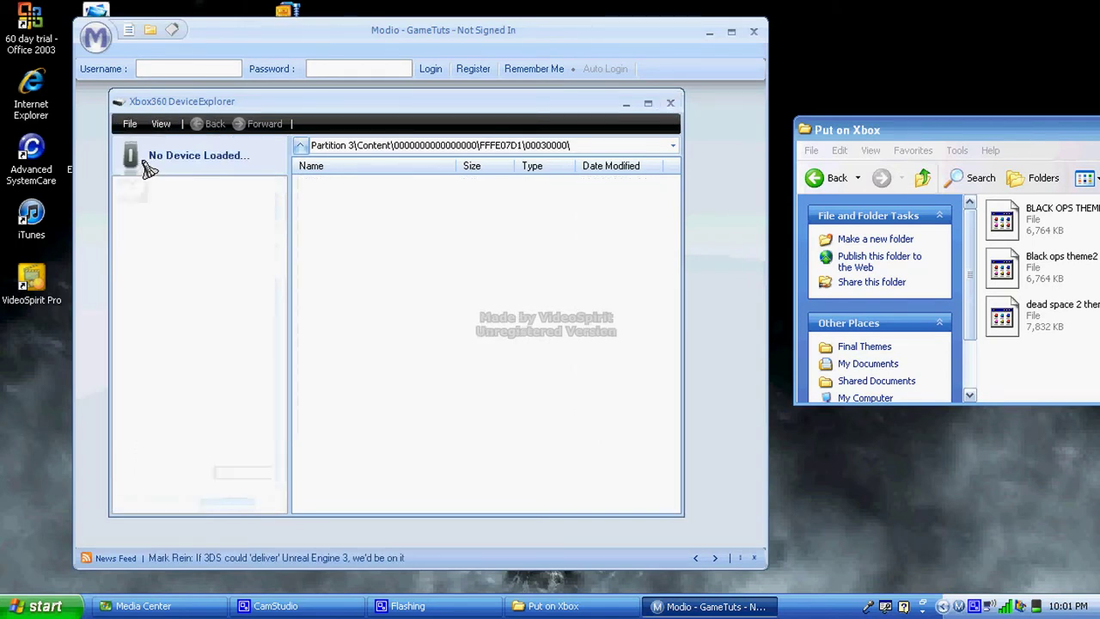
click(671, 104)
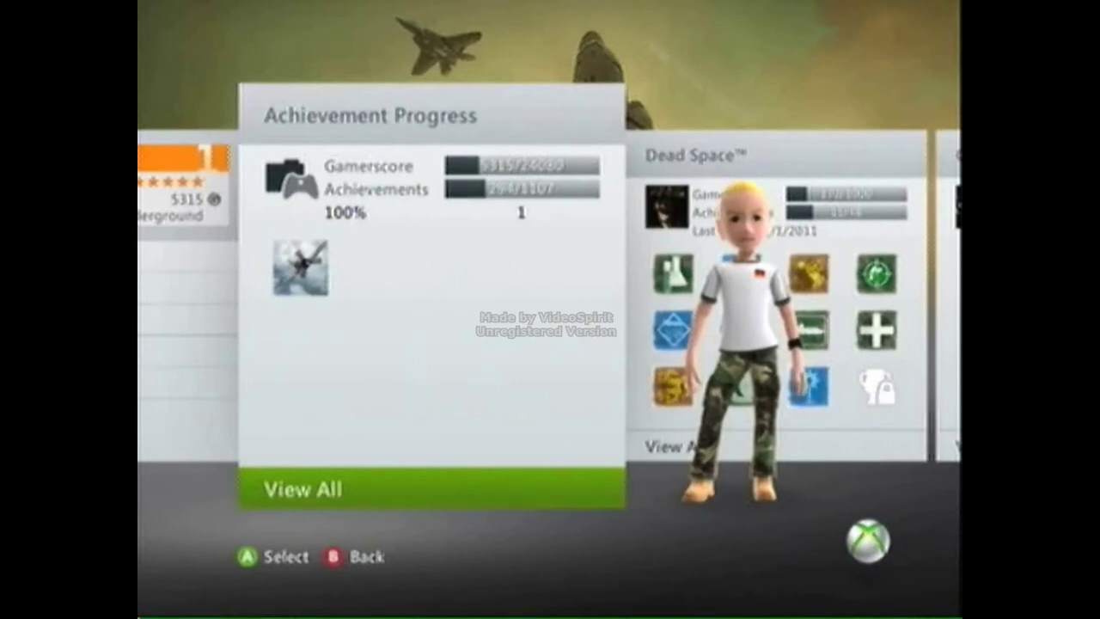
- Pick Dead Space Theme from the profile guide's Change Theme list and apply it
key(Left)
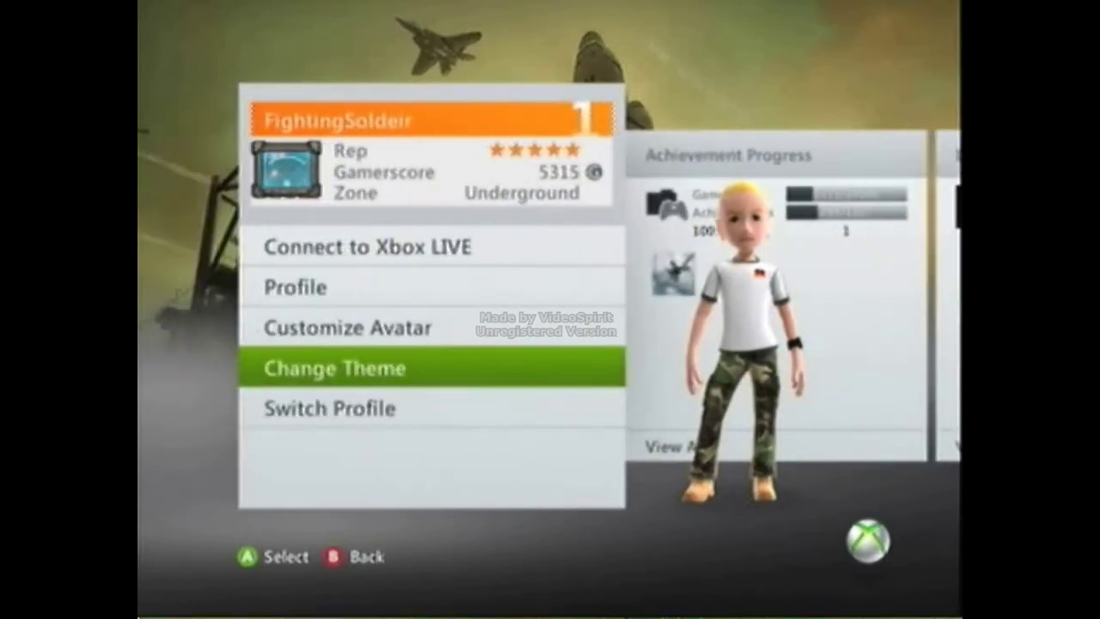
key(Return)
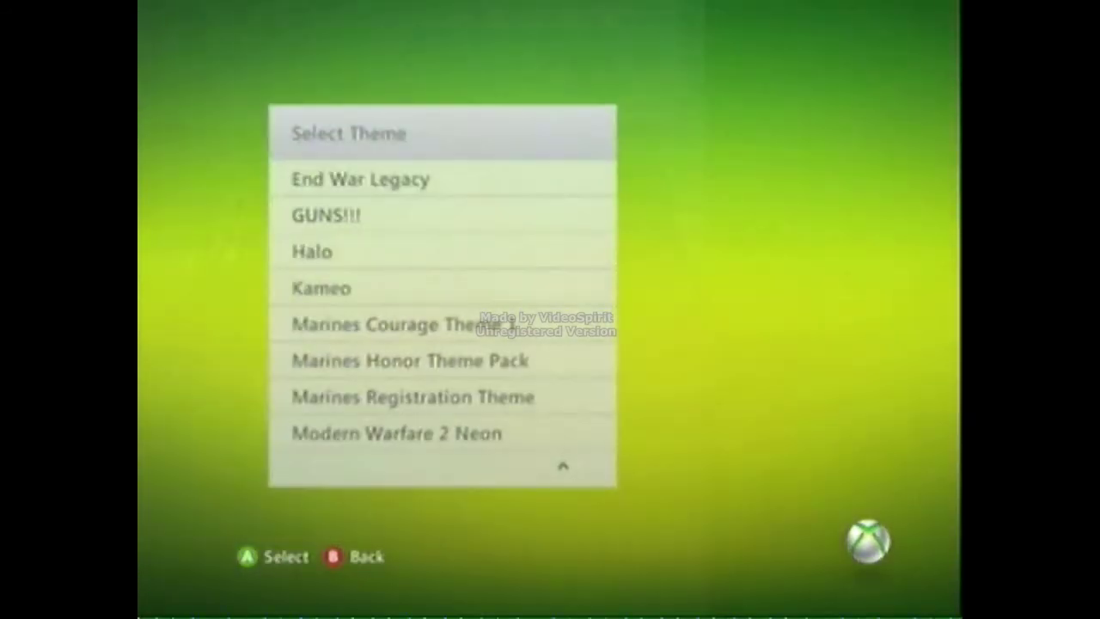
key(Up)
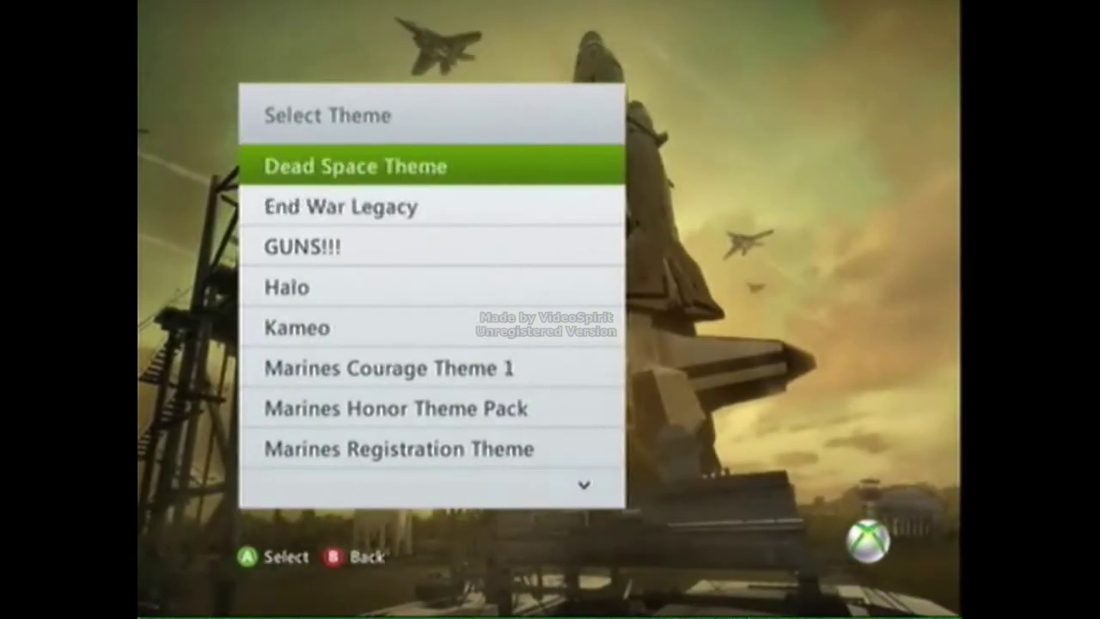
key(Up)
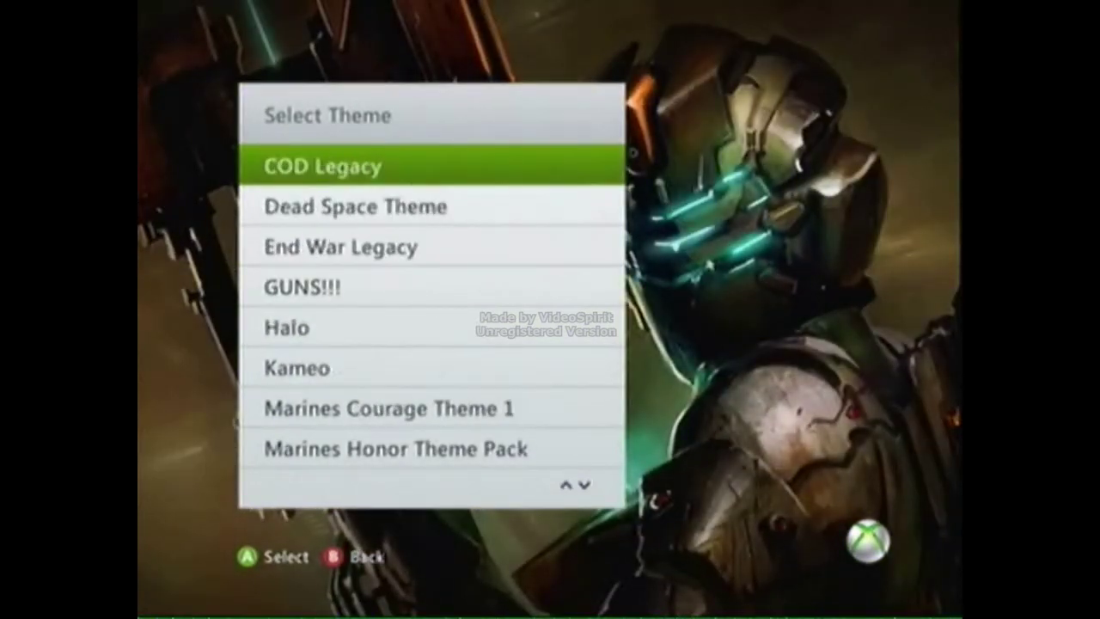
key(Down)
key(Return)
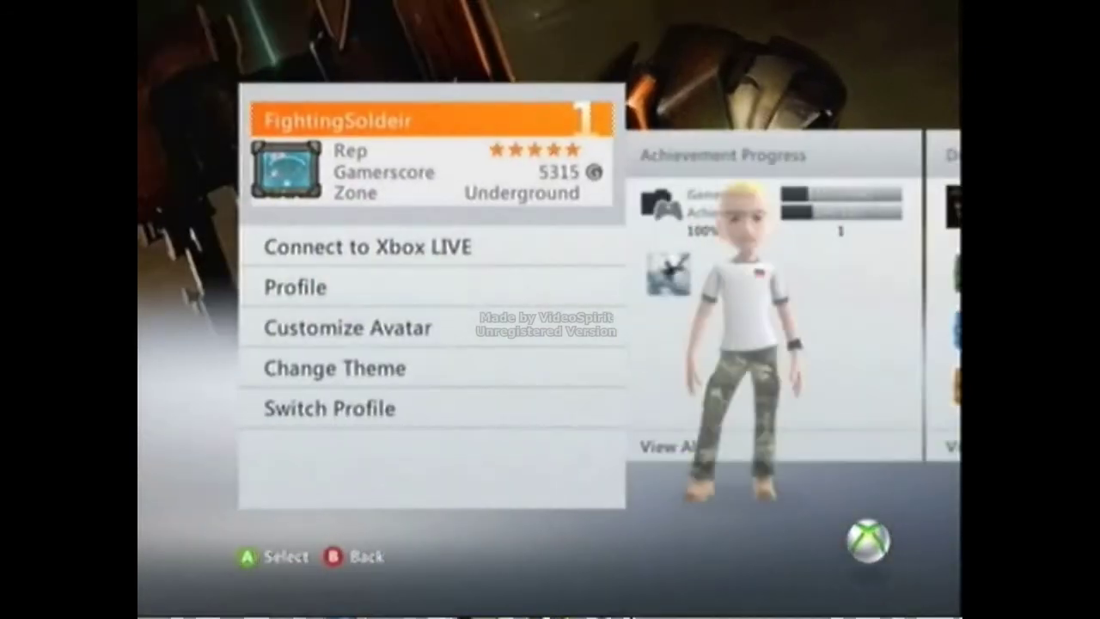
- Return to My Xbox and preview the theme in the Game Library's recent games and collections
key(Escape)
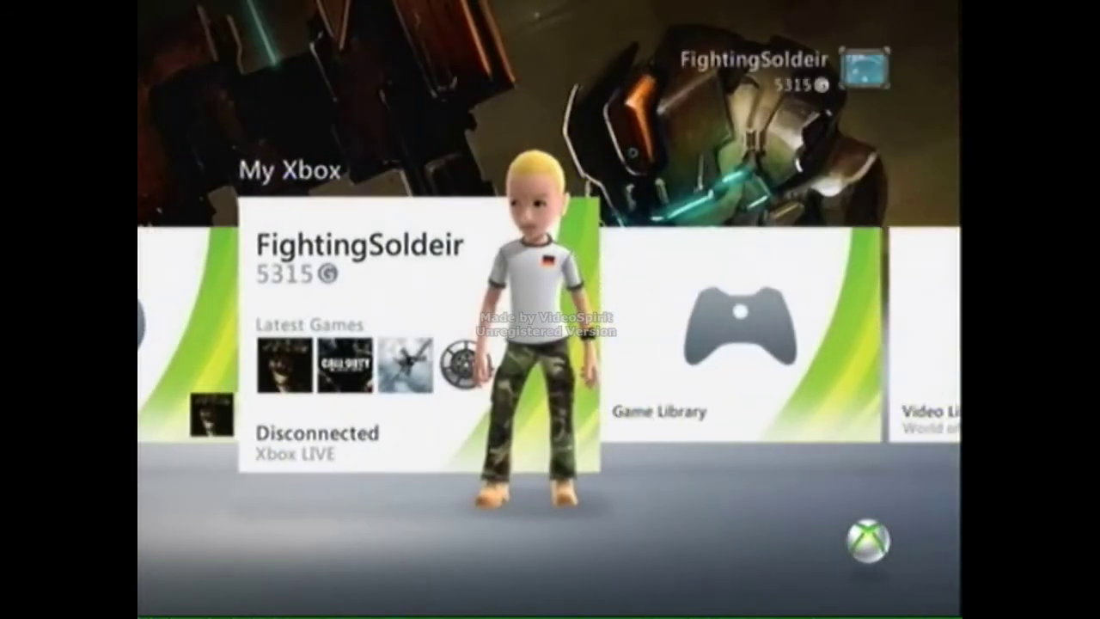
key(Right)
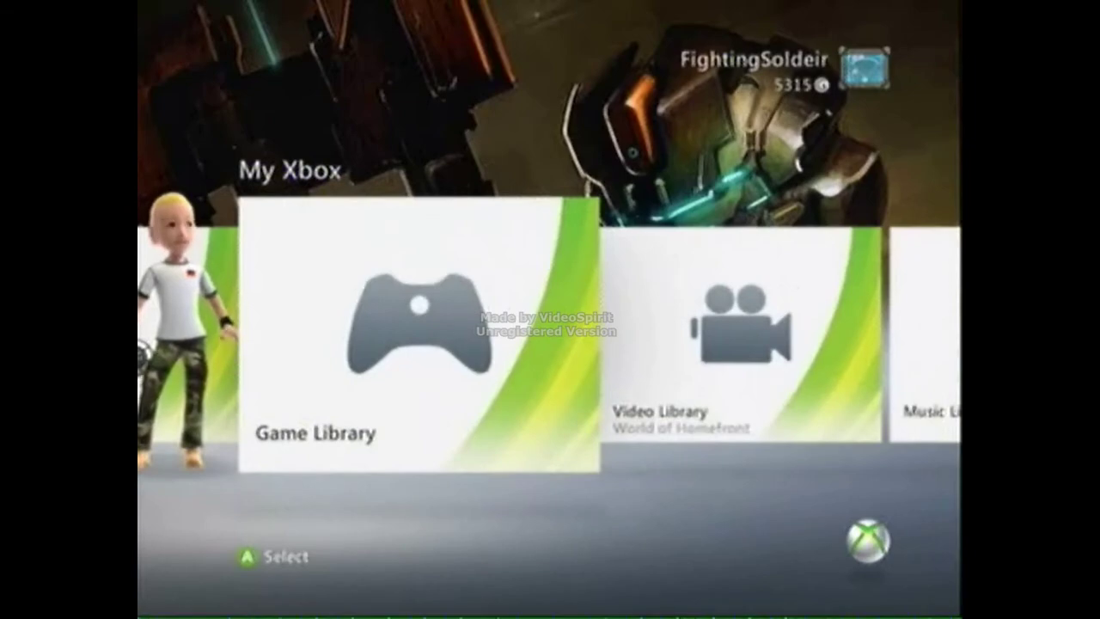
key(Right)
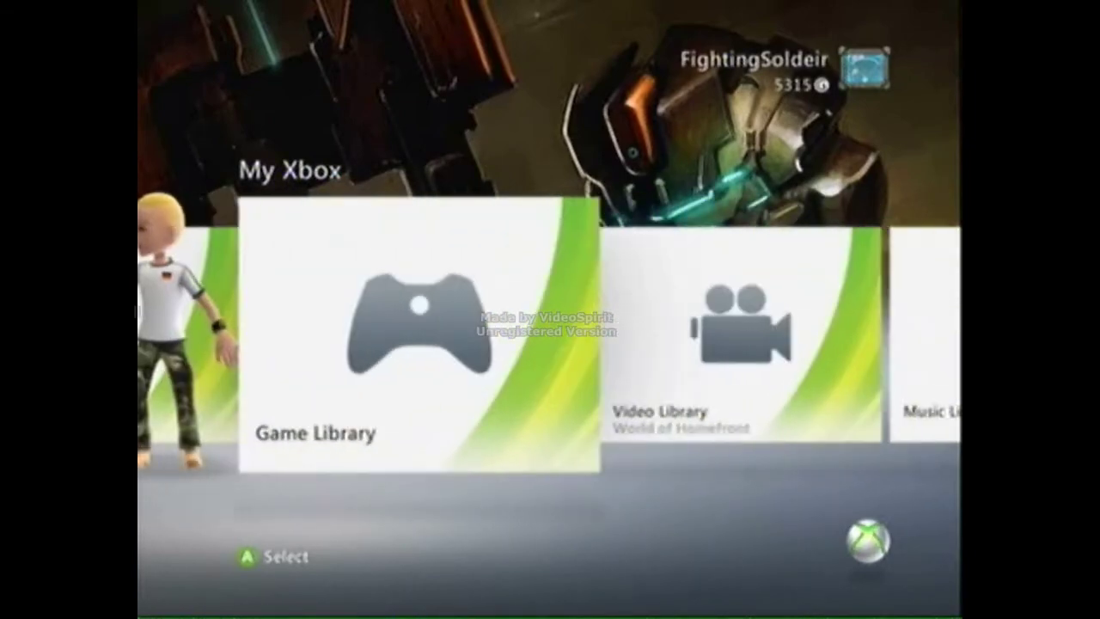
key(Return)
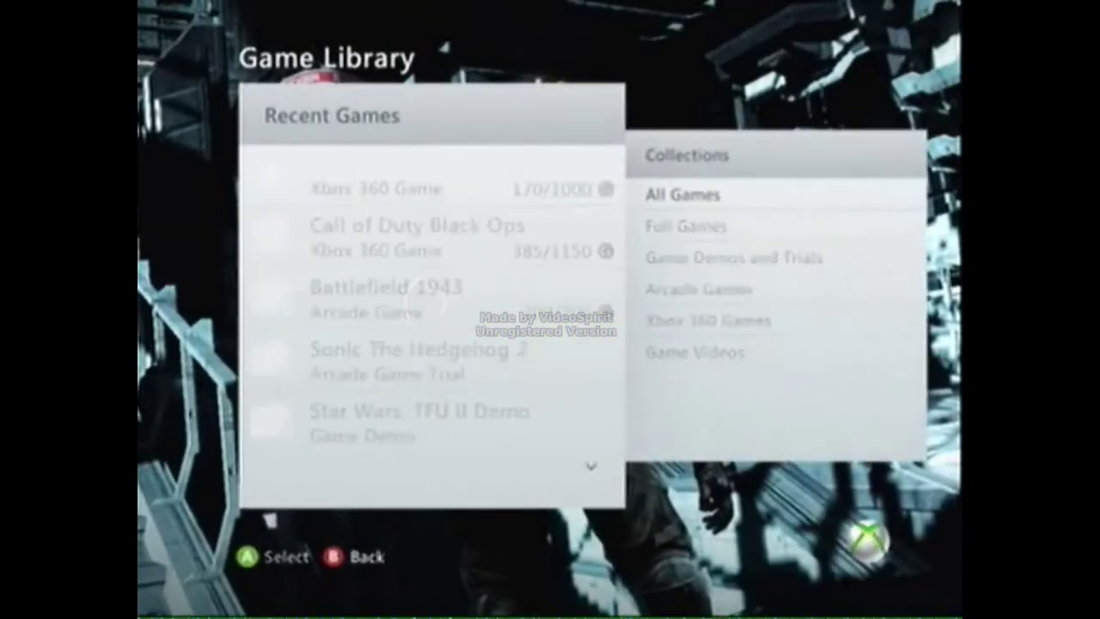
key(Right)
key(Left)
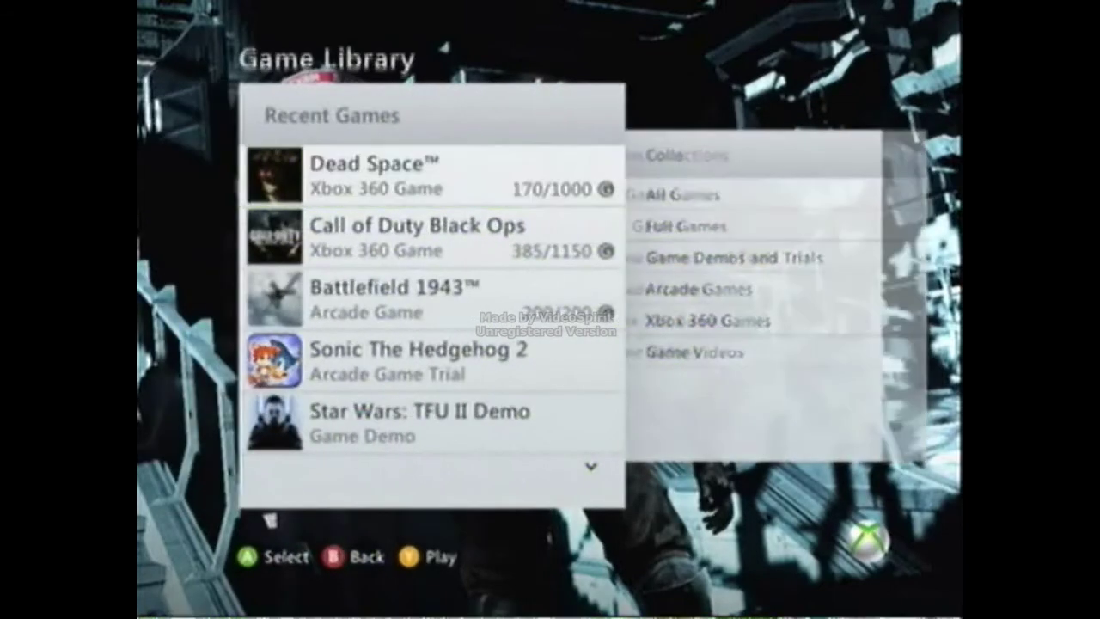
key(Escape)
- Preview the Video Library's source list, then move on to System Settings
key(Right)
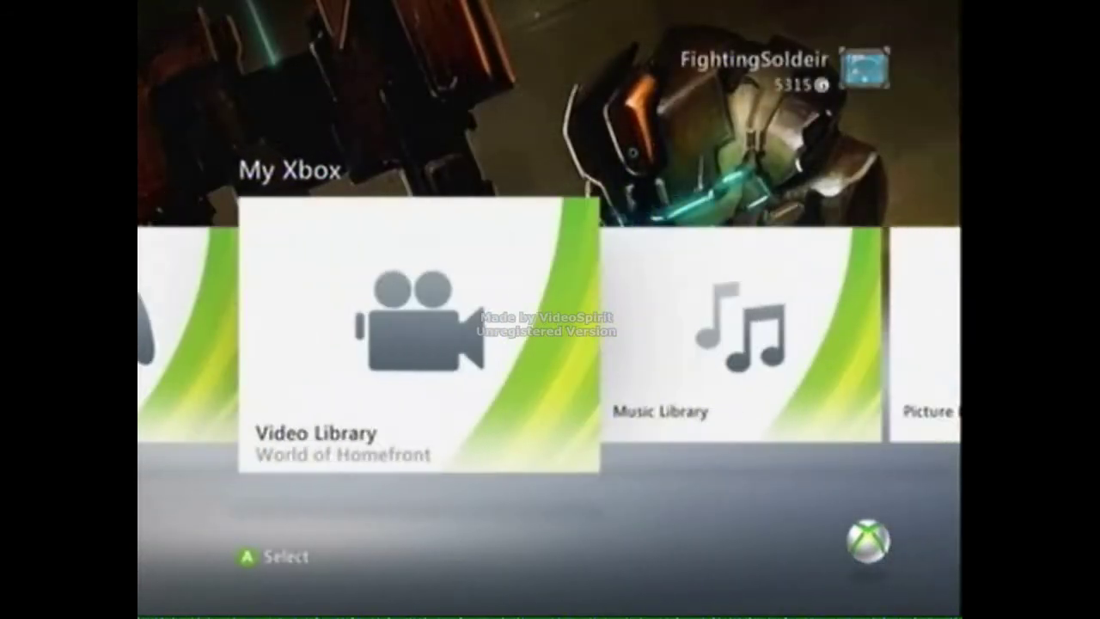
key(Return)
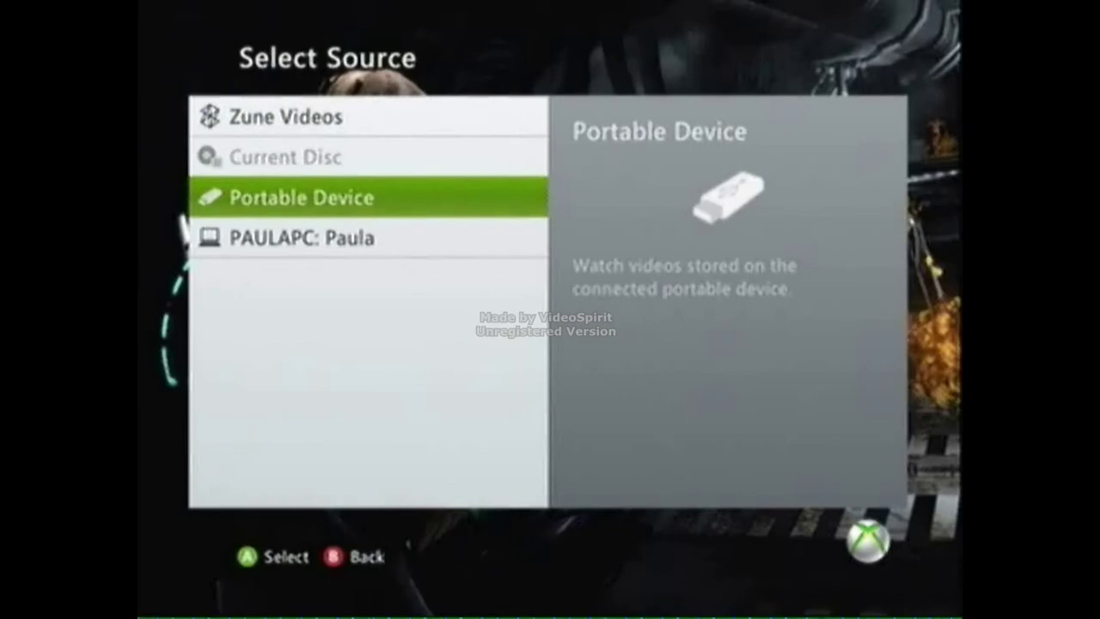
key(Escape)
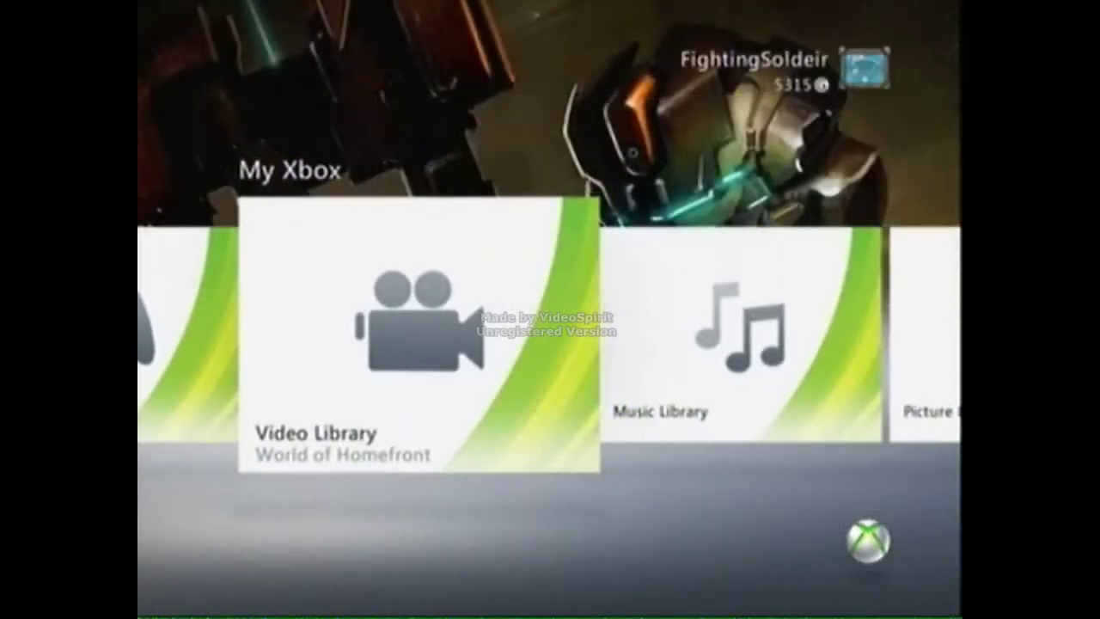
key(Right)
key(Right)
key(Right)
key(Right)
key(Return)
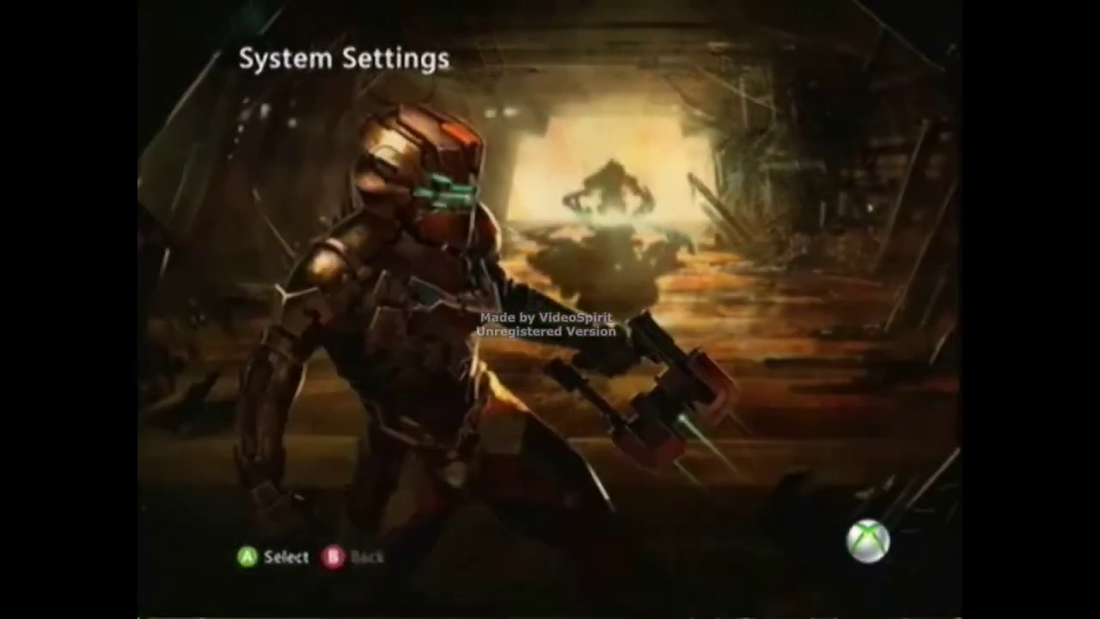